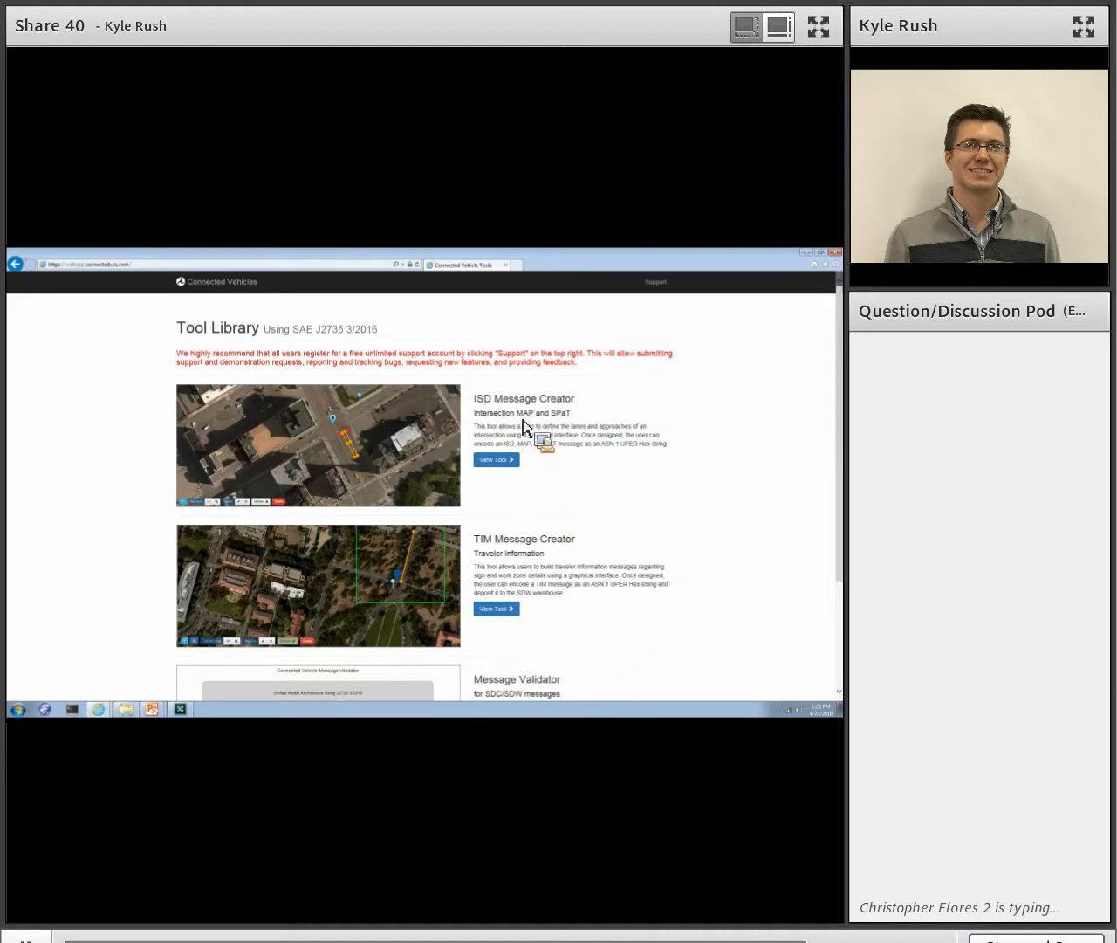
- Open the ISD Message Creator and bring the test site's intersection into view by searching for its street address
click(518, 460)
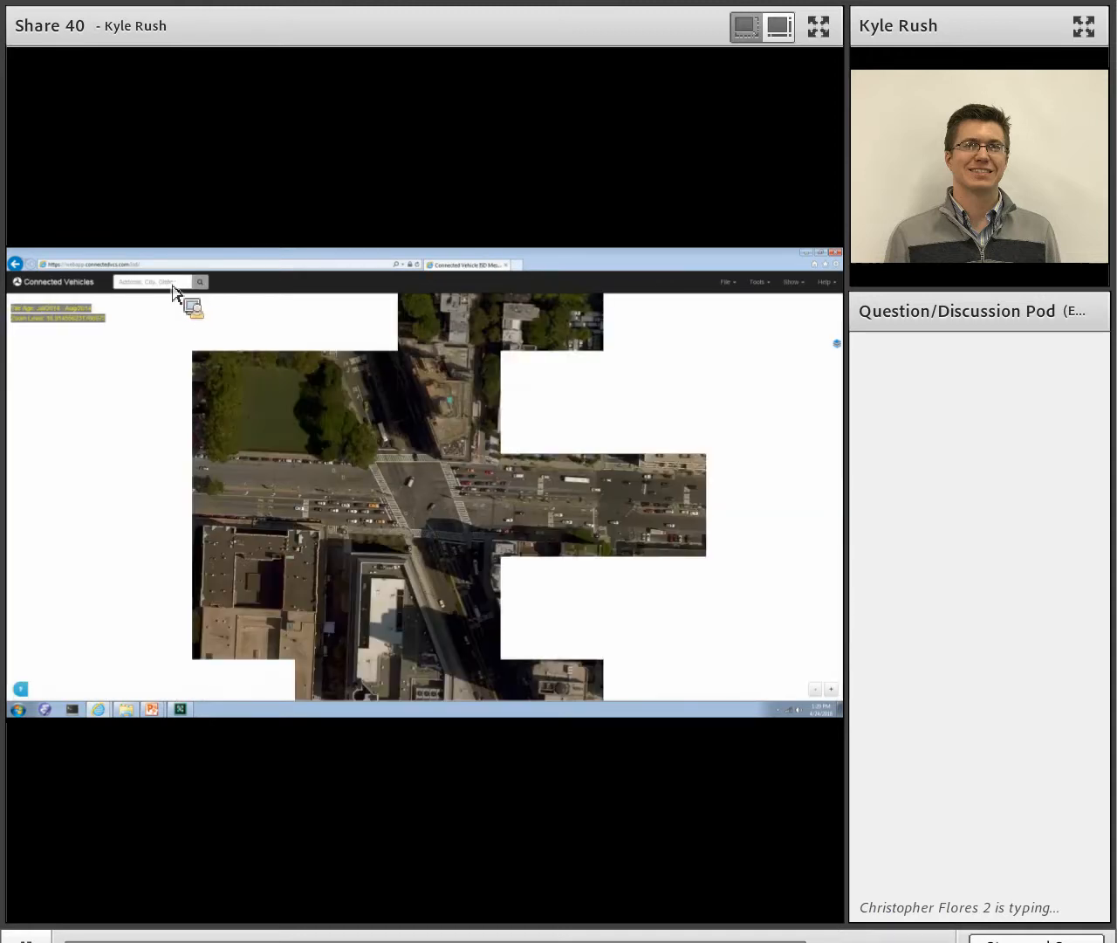
click(173, 285)
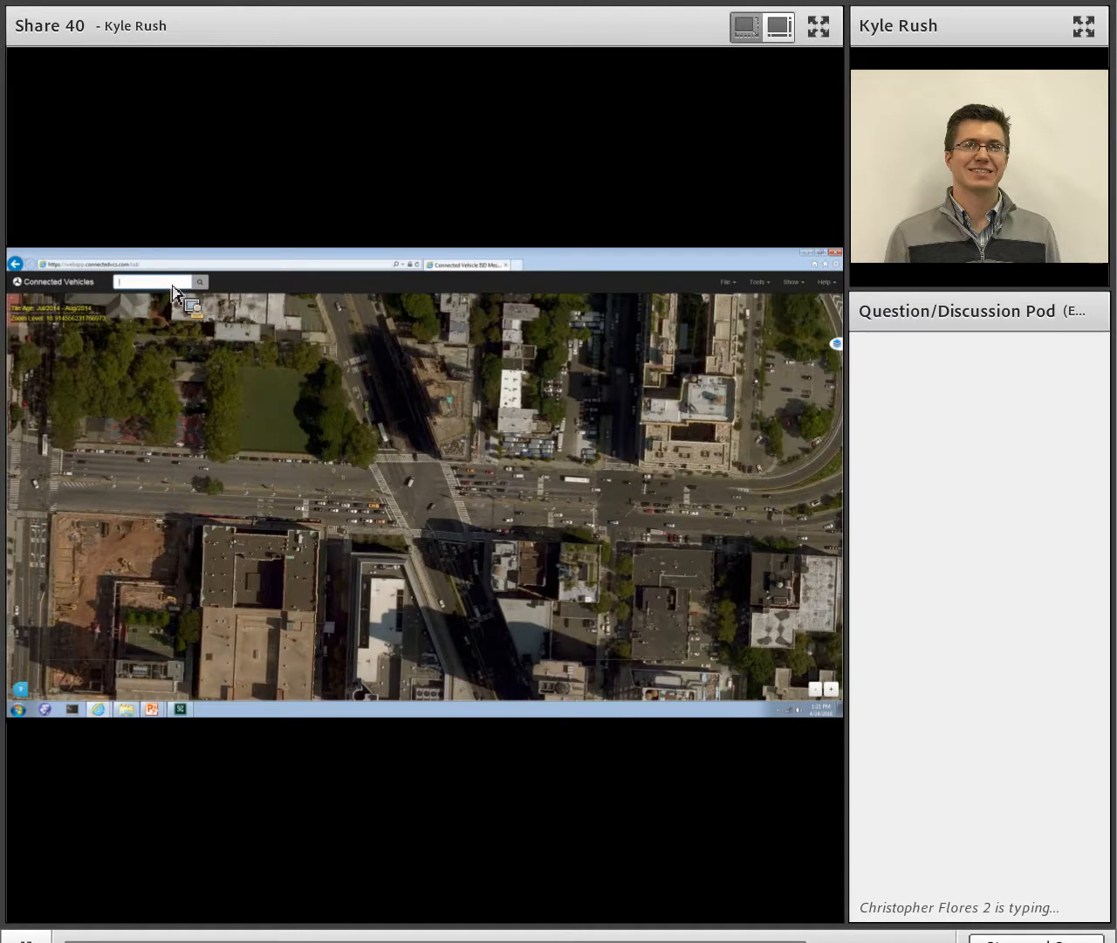
text(505)
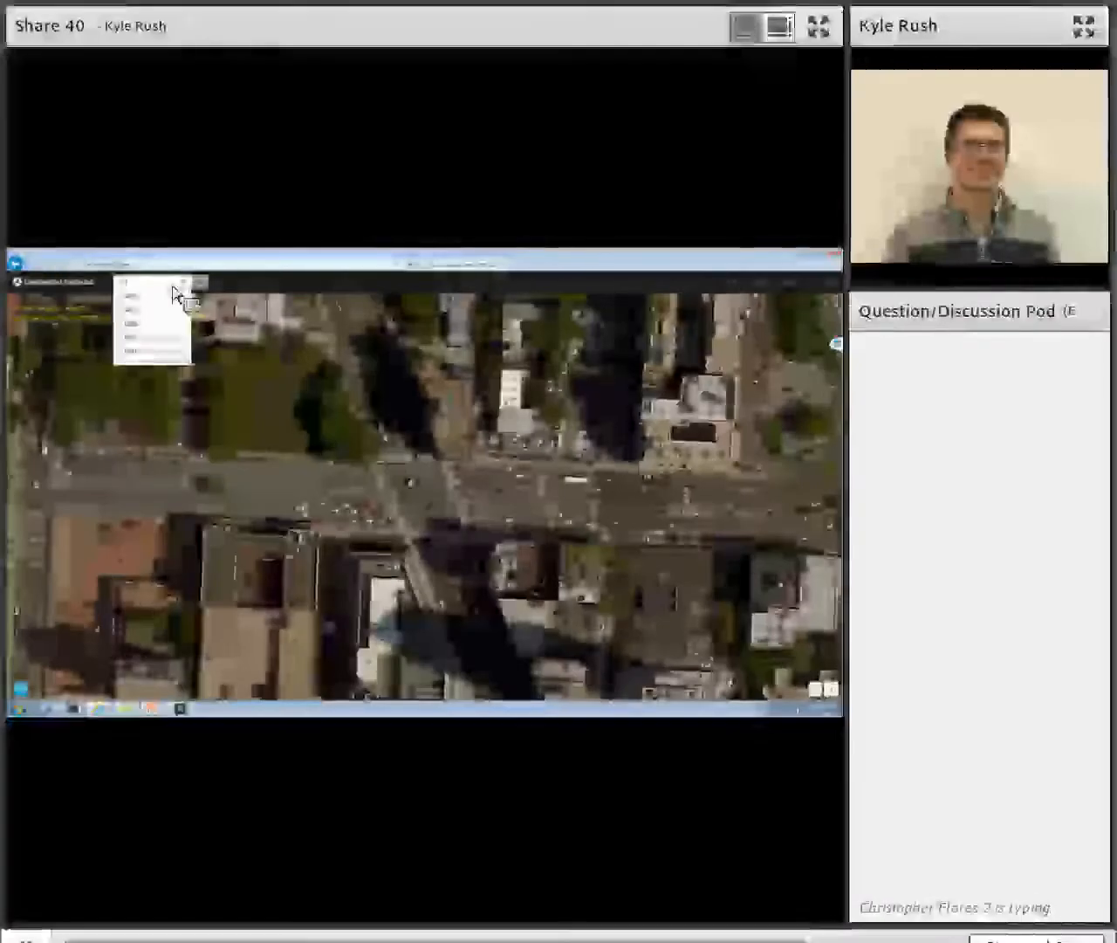
click(163, 300)
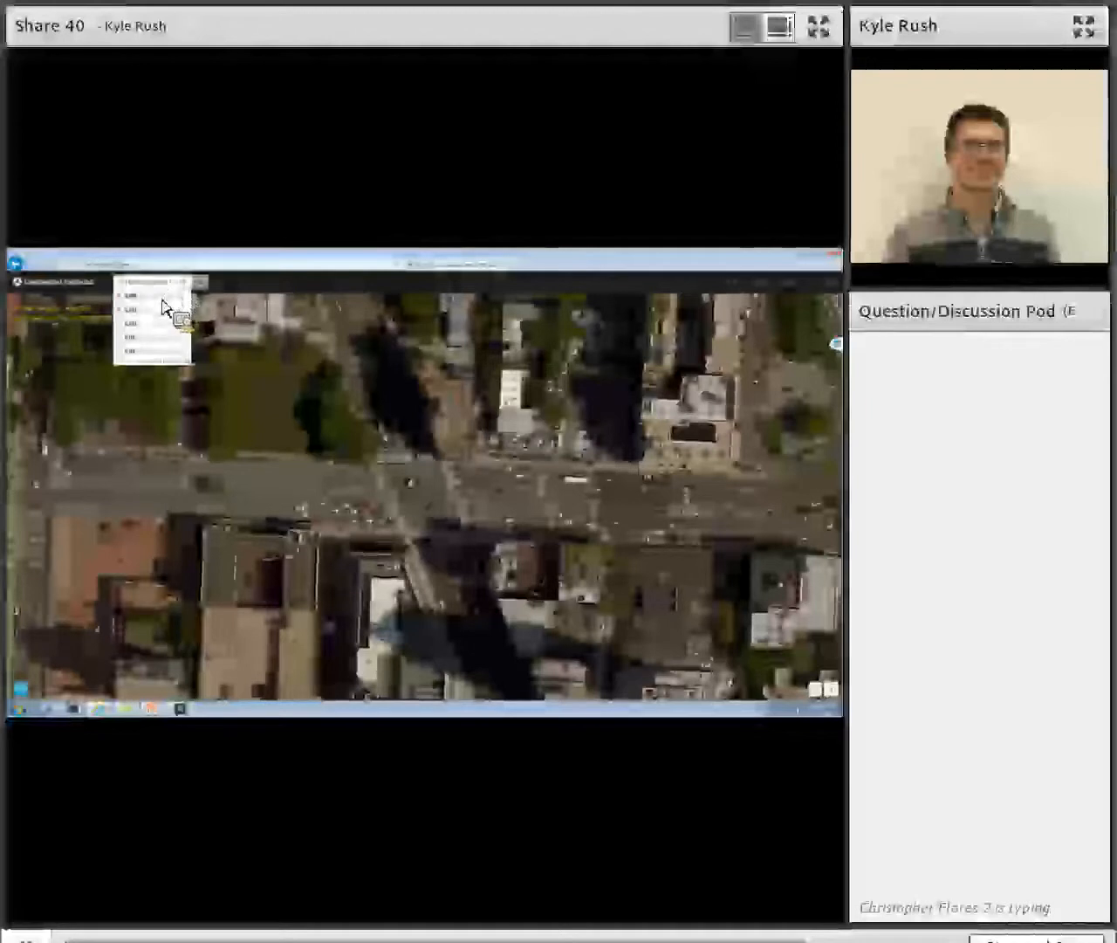
mouse_move(443, 481)
mouse_down()
mouse_move(403, 419)
mouse_move(346, 377)
mouse_up()
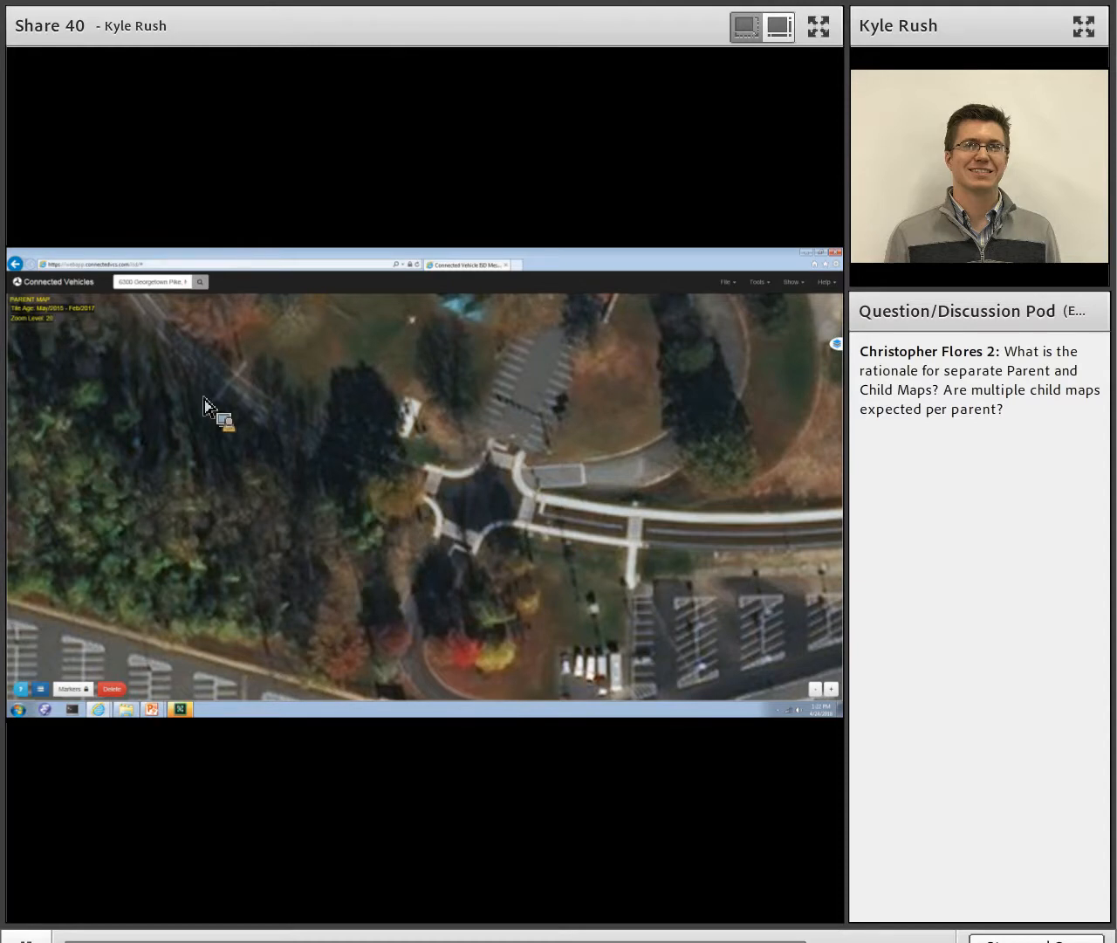
- Place a reference point marker at the centre of the intersection and name the intersection TFHRC West
click(48, 693)
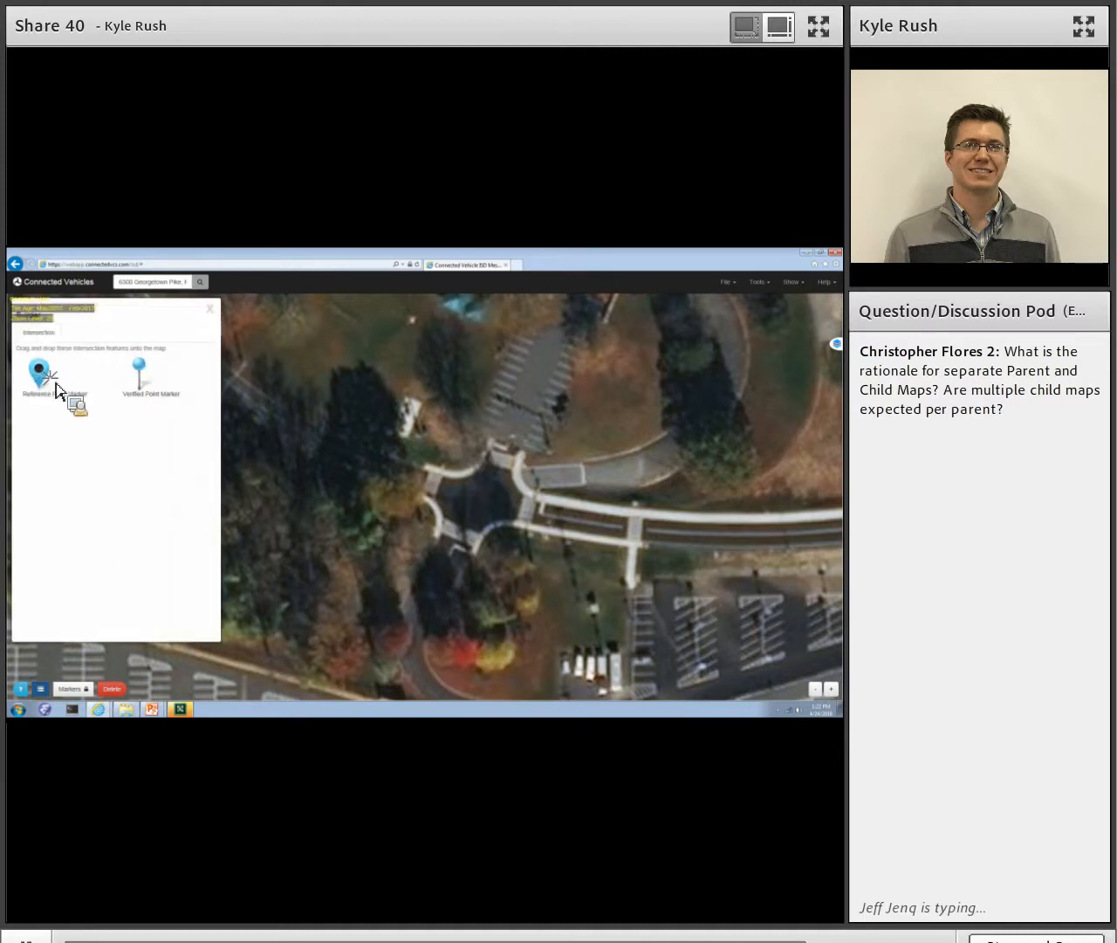
drag(175, 428, 485, 512)
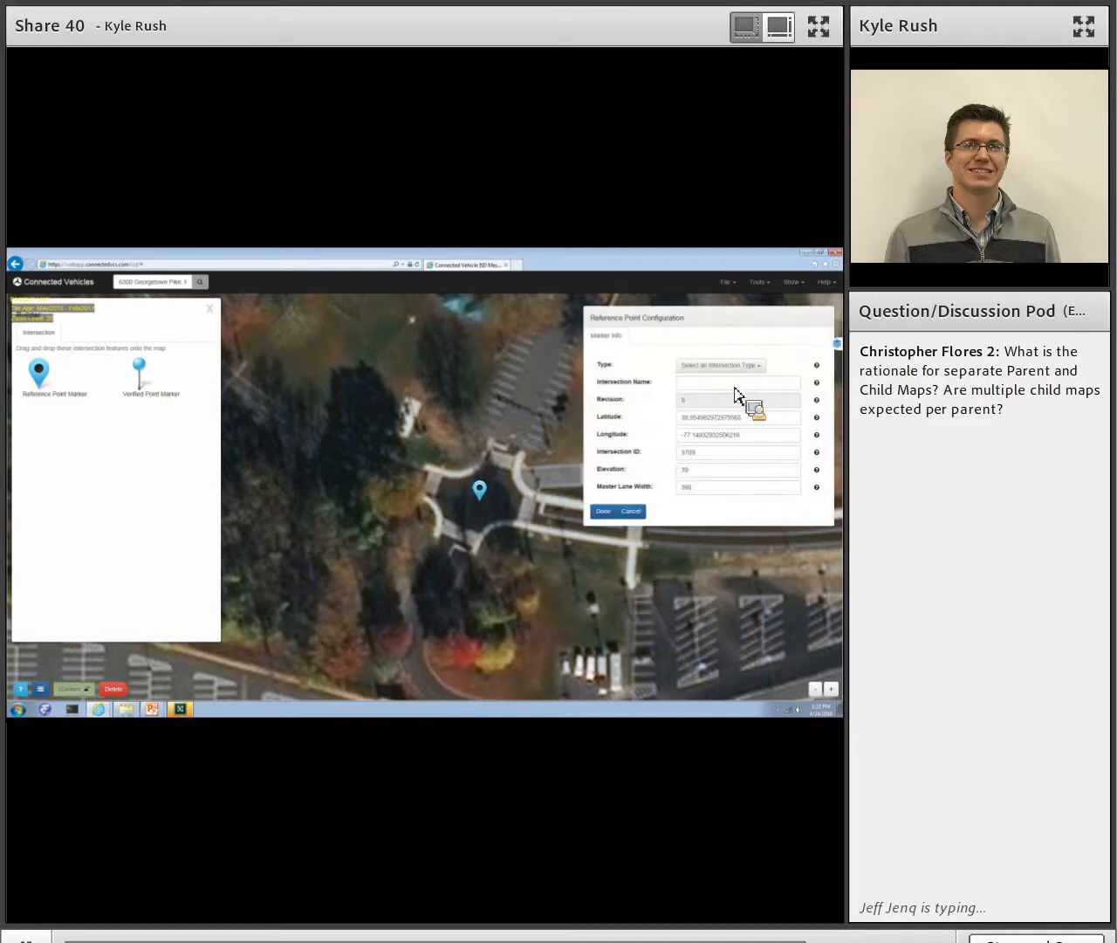
click(734, 387)
key(BackSpace)
key(BackSpace)
key(BackSpace)
key(BackSpace)
key(BackSpace)
key(BackSpace)
key(BackSpace)
key(BackSpace)
key(BackSpace)
key(BackSpace)
key(BackSpace)
key(BackSpace)
key(BackSpace)
key(BackSpace)
text(THRF)
key(BackSpace)
key(BackSpace)
key(BackSpace)
text(HRC)
key(BackSpace)
key(BackSpace)
key(BackSpace)
text(FHRC)
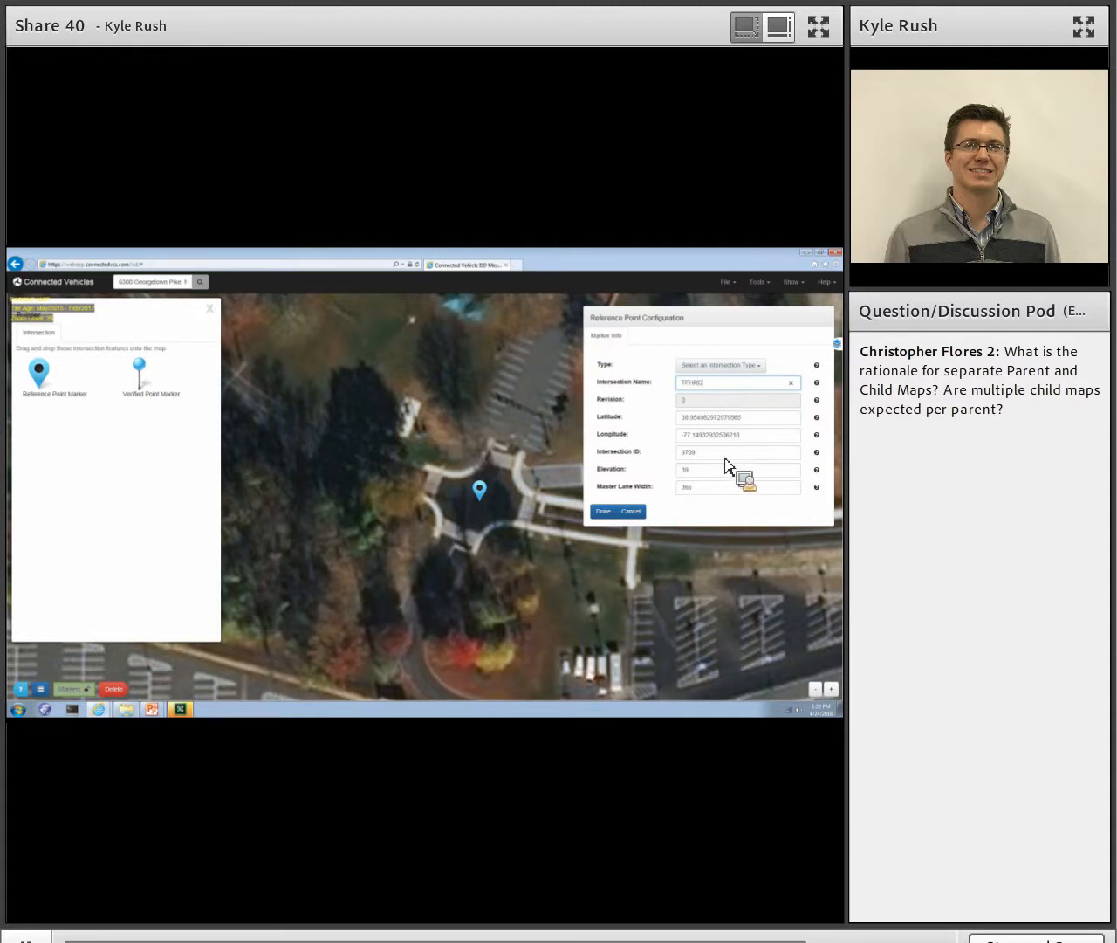
text( West)
- Set the reference point's intersection type to (1) Signal and accept its configuration
click(721, 365)
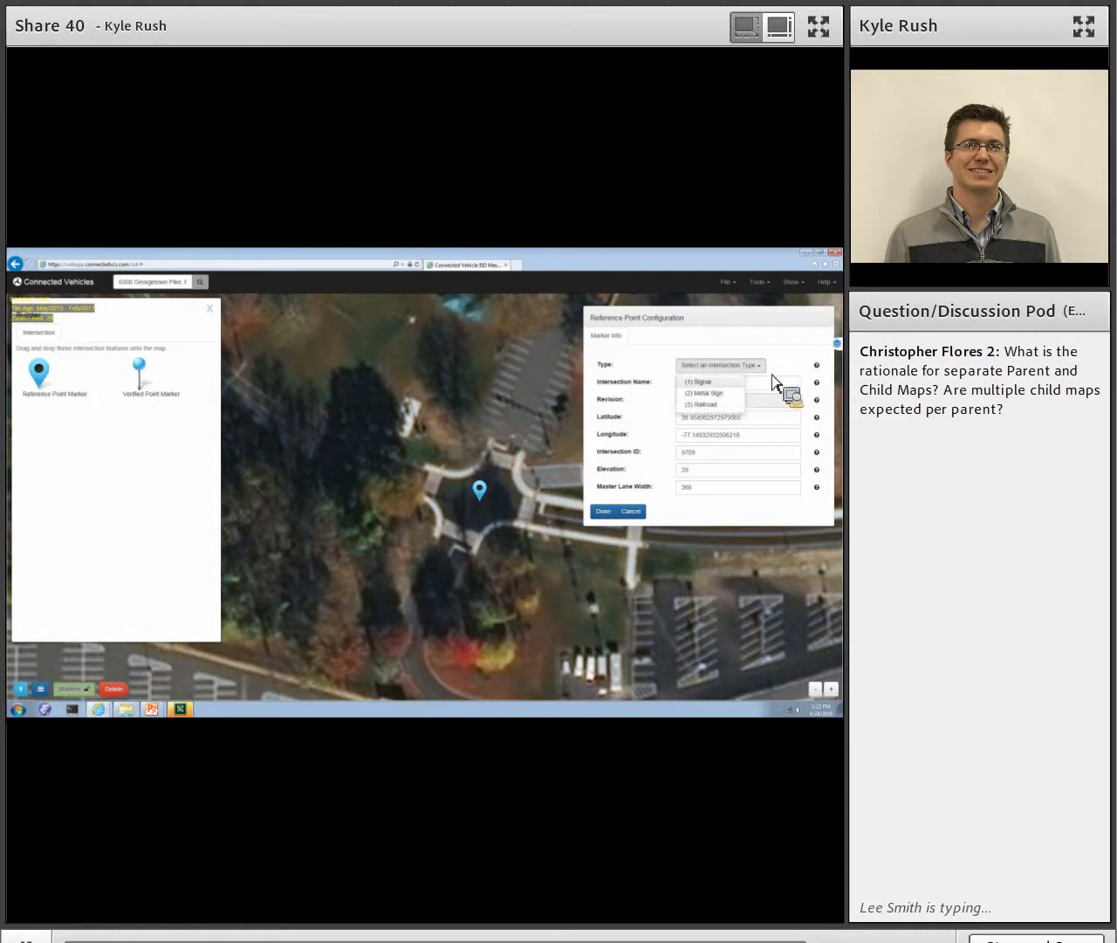
click(738, 381)
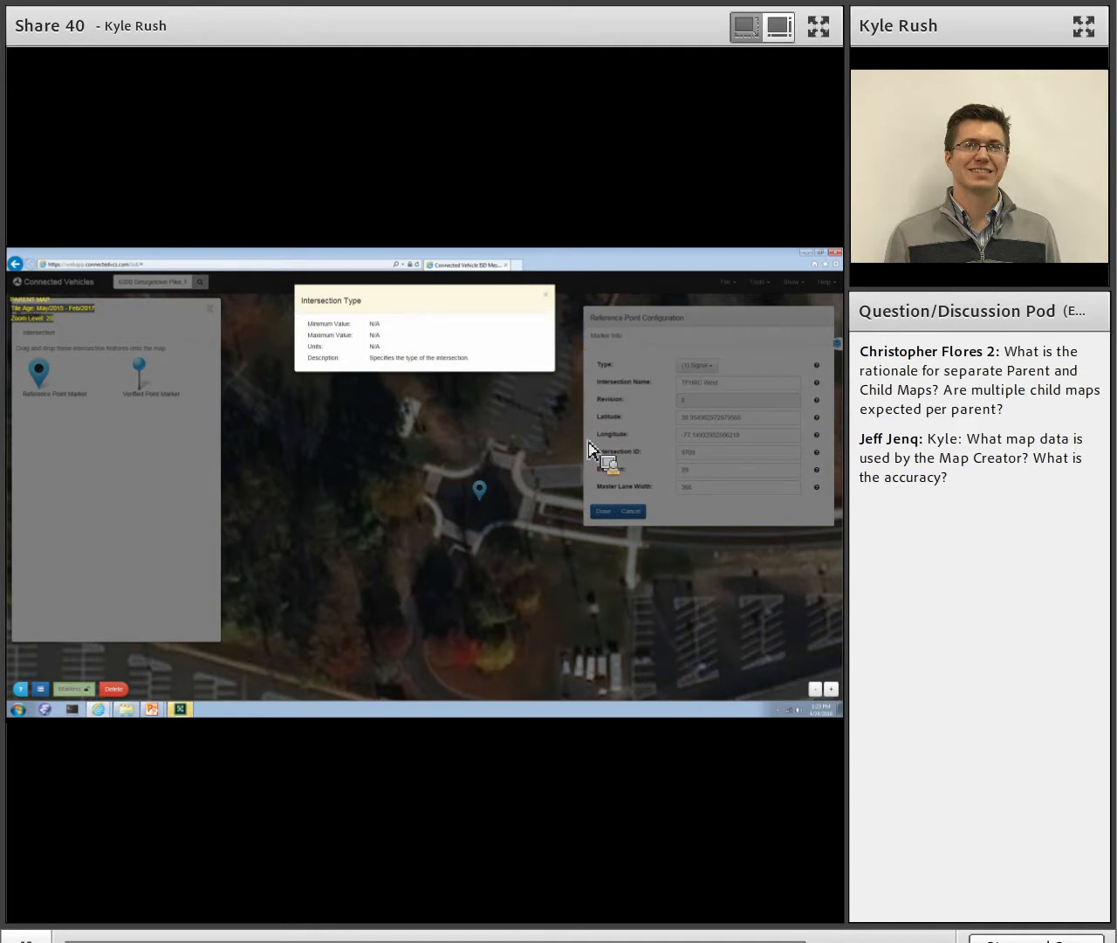
click(605, 519)
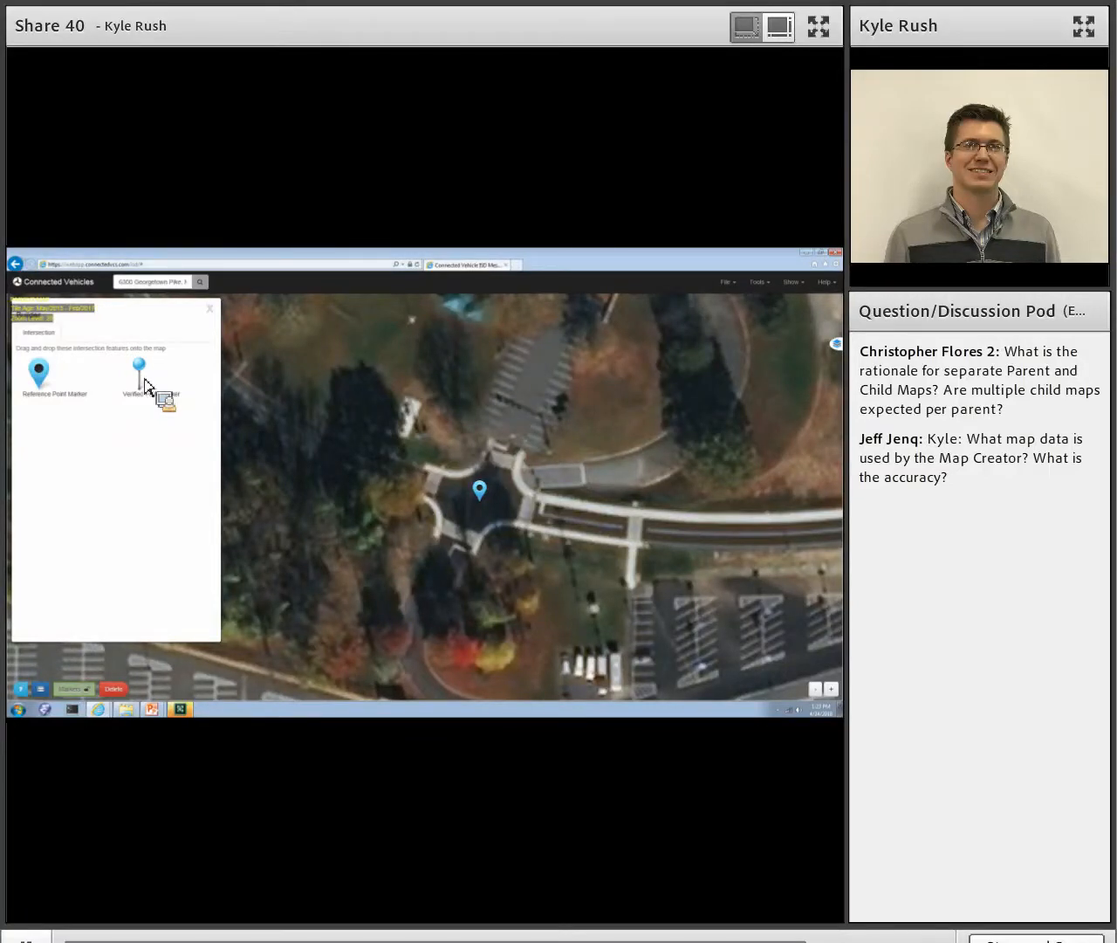
- Place a verified point marker on the small white feature northwest of the intersection and accept its coordinates and elevation
drag(146, 384, 412, 443)
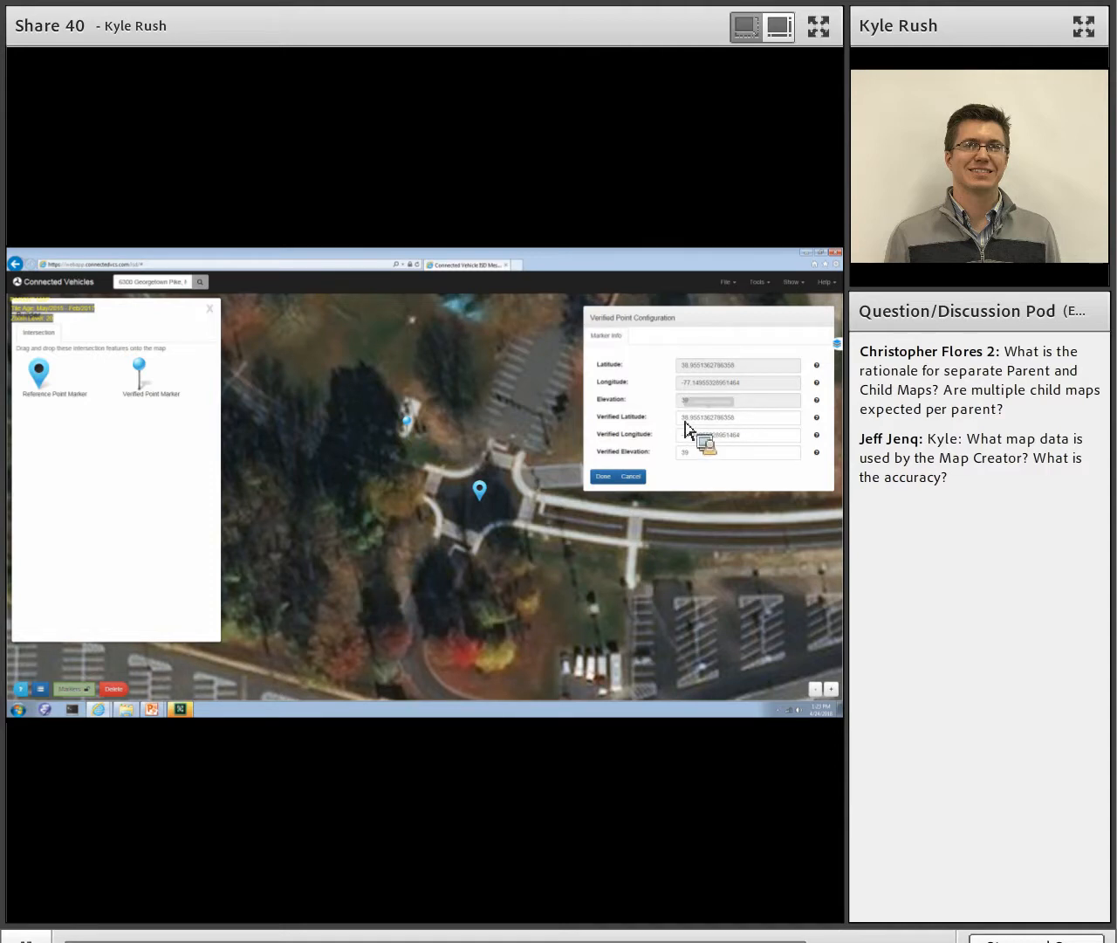
drag(685, 422, 662, 422)
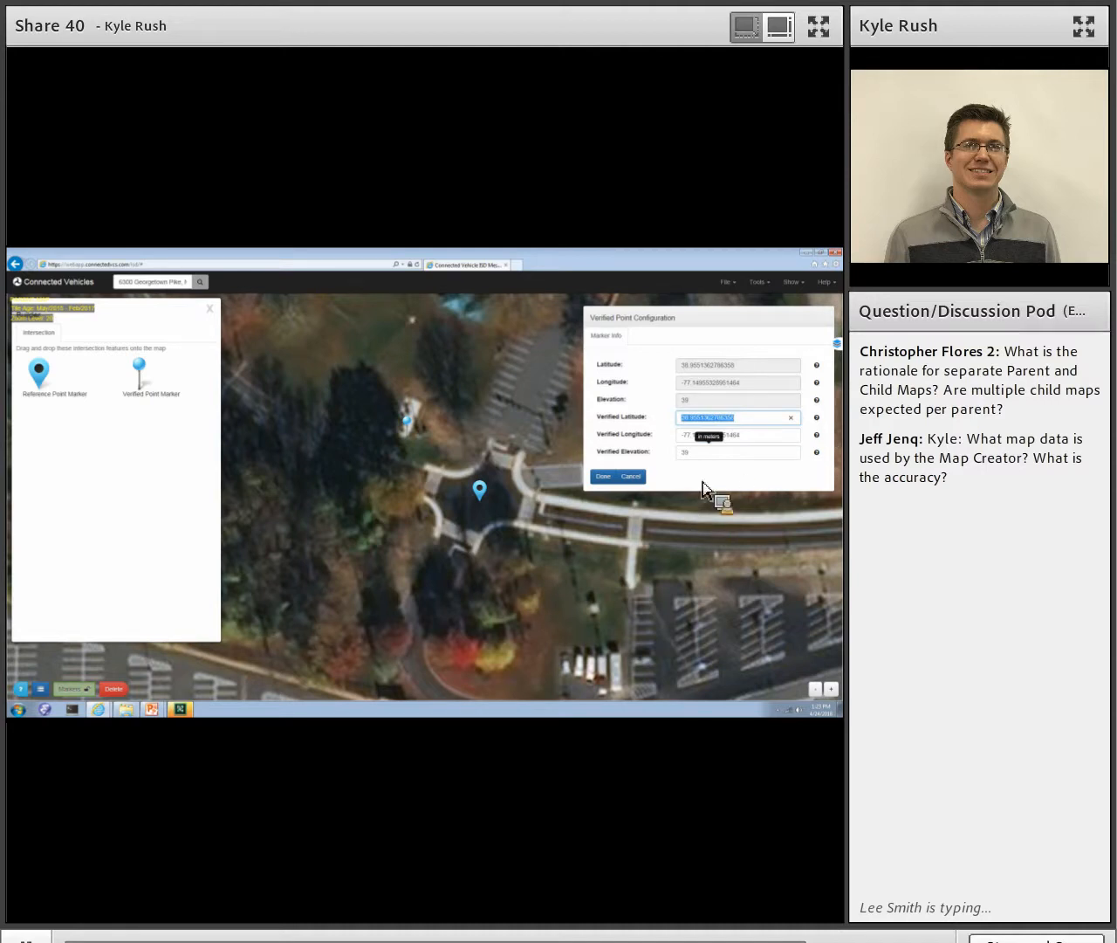
click(604, 477)
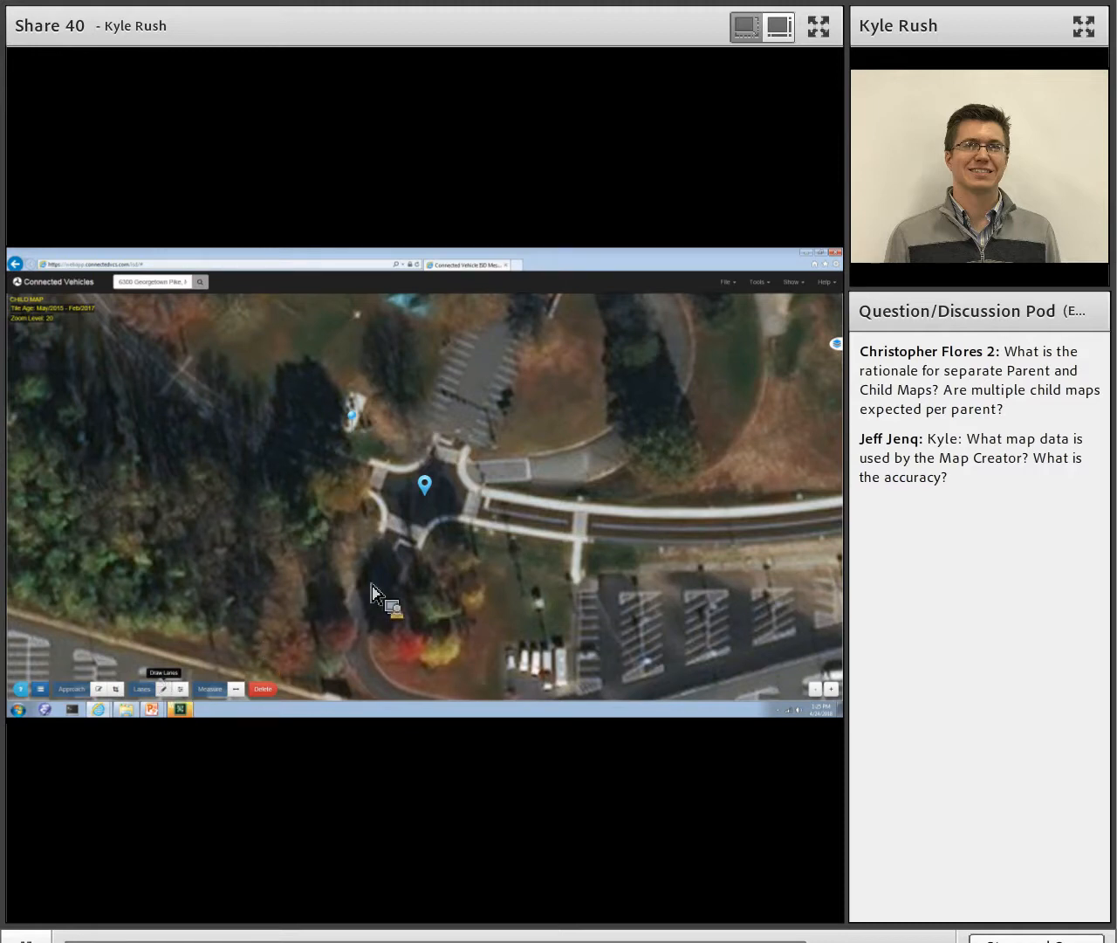
- Draw a lane along the northern side of the east leg, from the crosswalk at the intersection outward along the road's curve
click(414, 548)
click(551, 515)
click(604, 518)
click(678, 522)
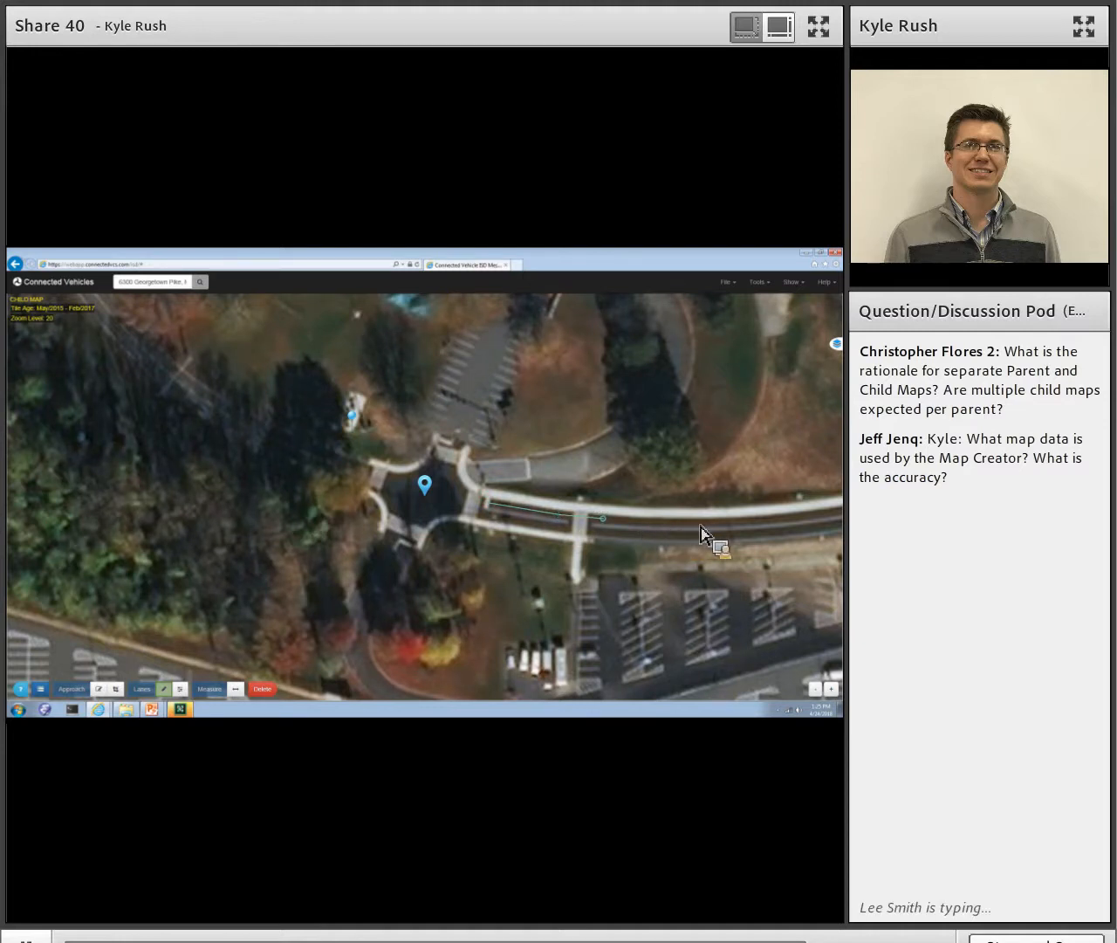
click(753, 521)
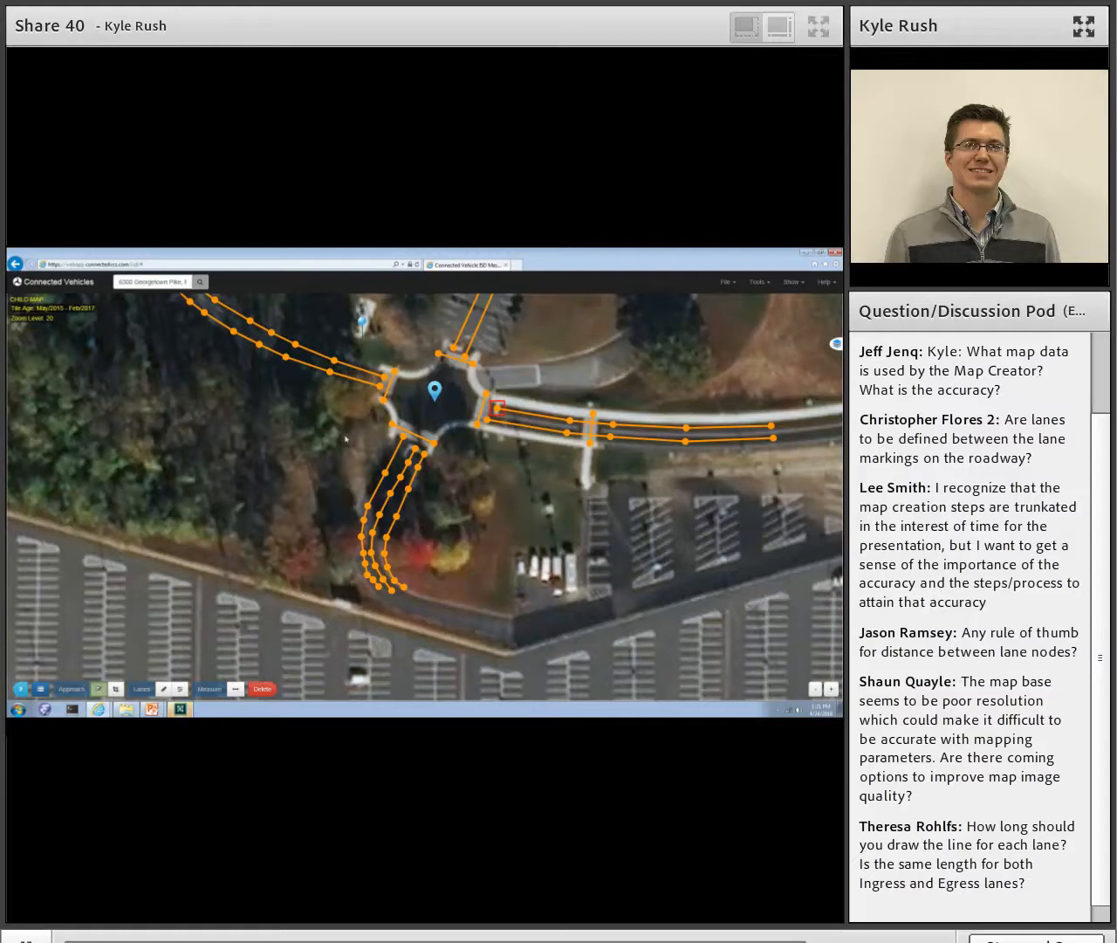
- Select the approach box at the inner end of the east leg's northern lane for editing
click(117, 690)
click(499, 407)
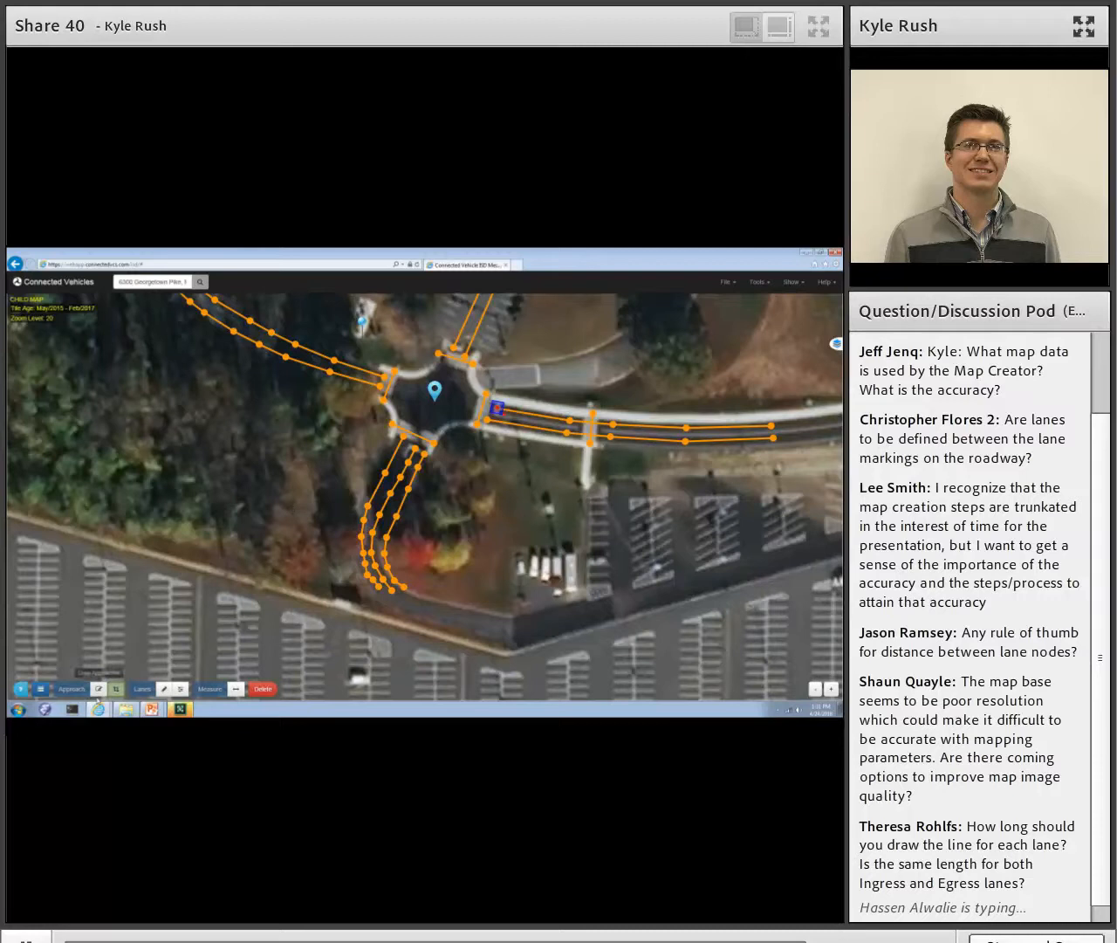
- Draw approach boxes around the inner ends of the two lanes on the north leg
click(98, 689)
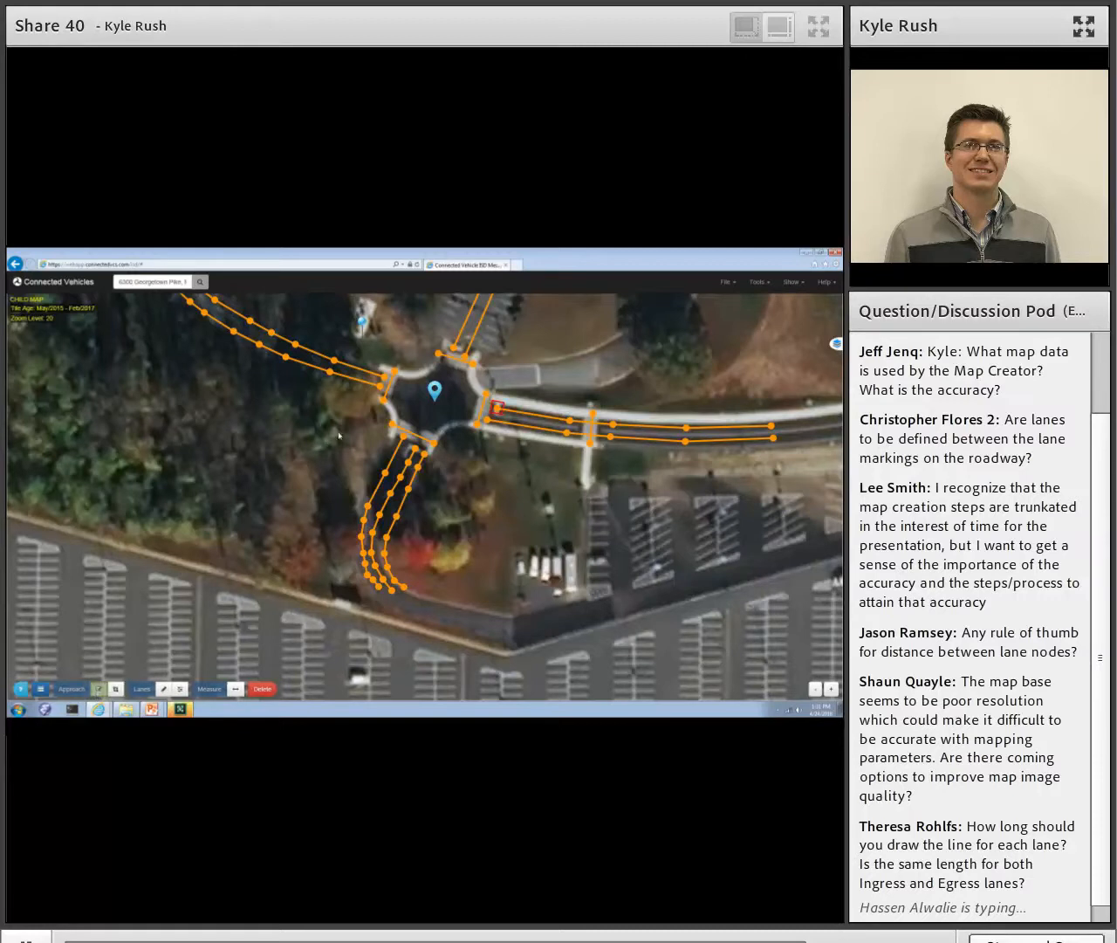
click(448, 385)
click(263, 688)
click(448, 385)
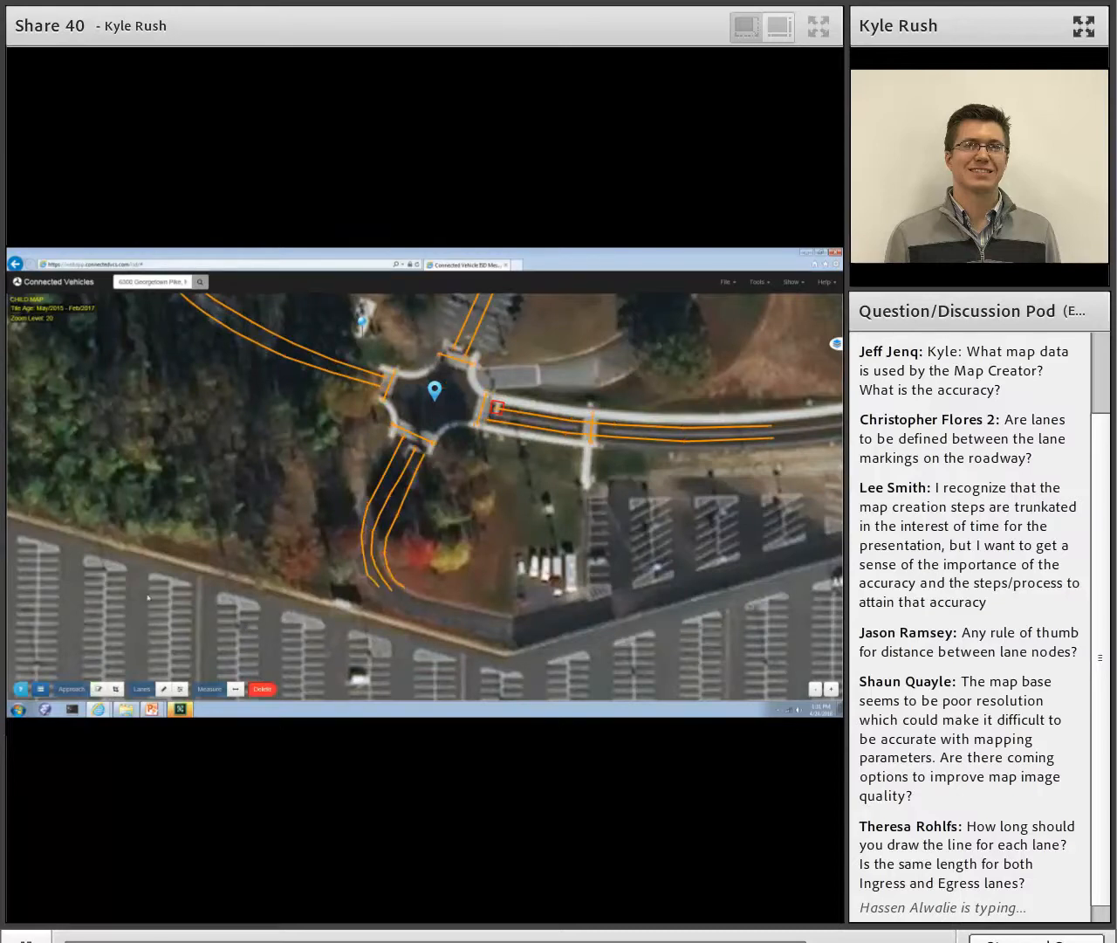
drag(443, 406, 453, 470)
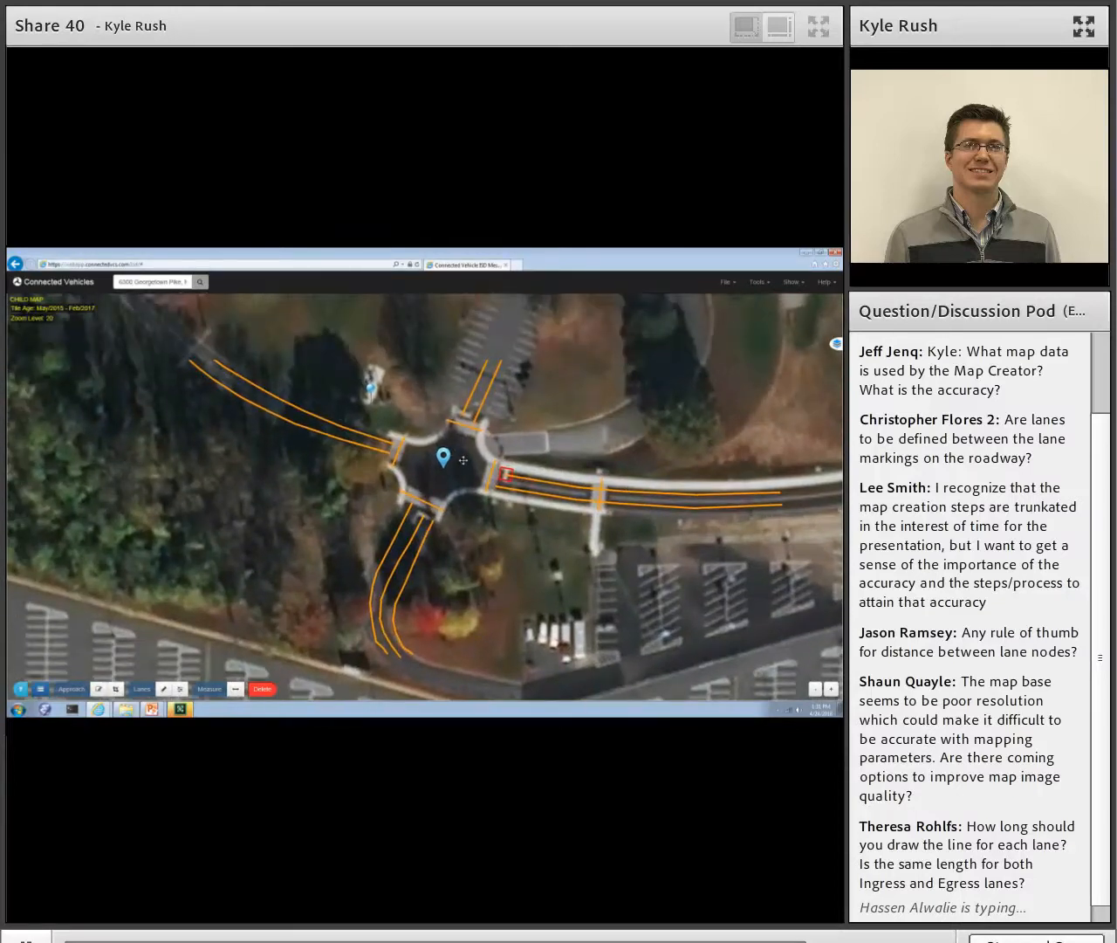
click(98, 688)
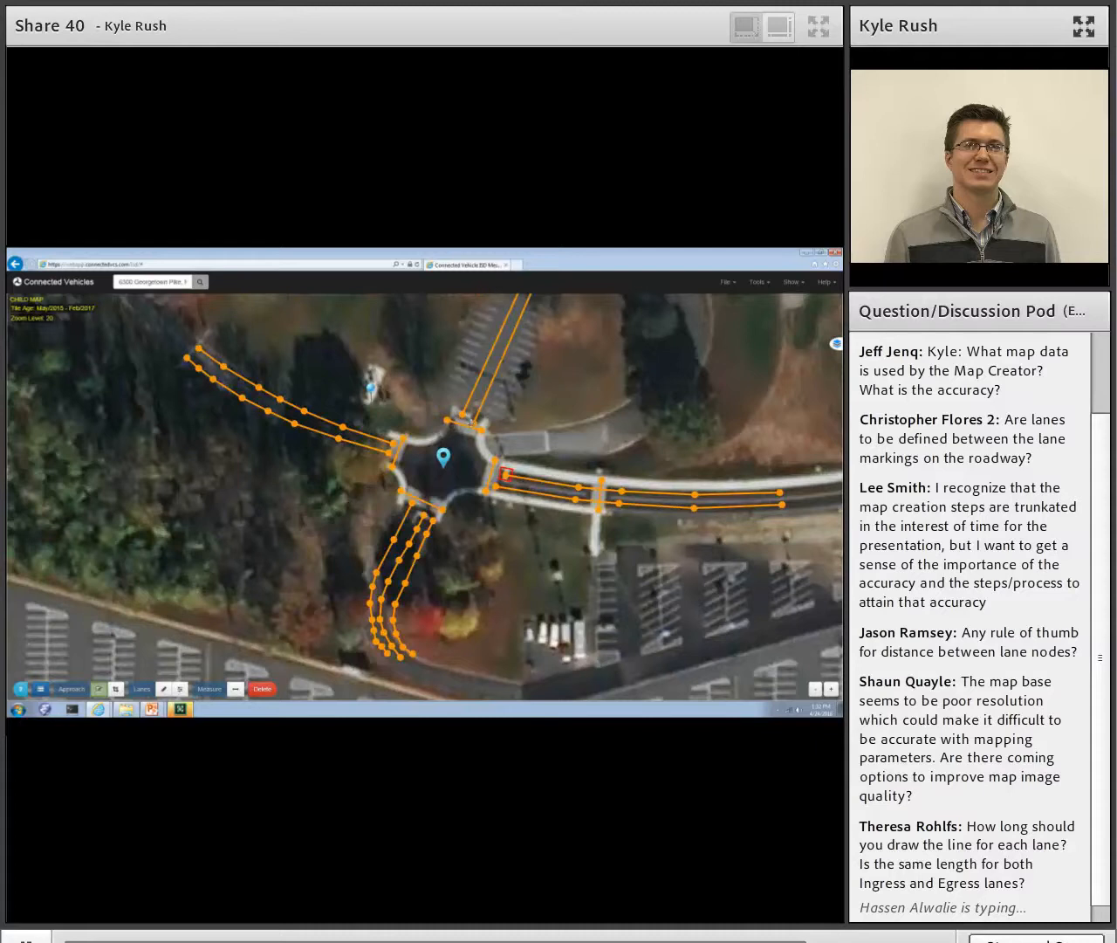
click(474, 424)
click(462, 415)
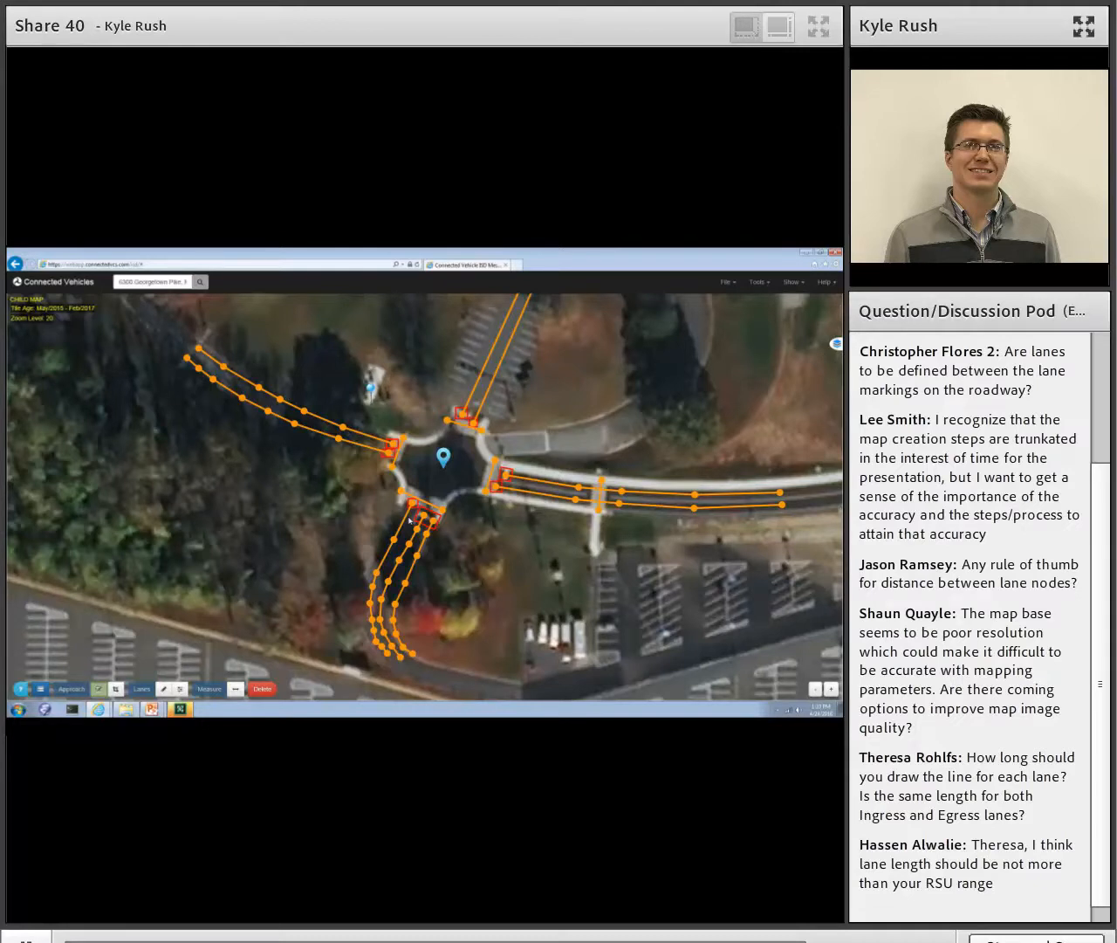
- Save the child map with revision number 0 and download it as a GeoJSON file
click(730, 283)
click(691, 347)
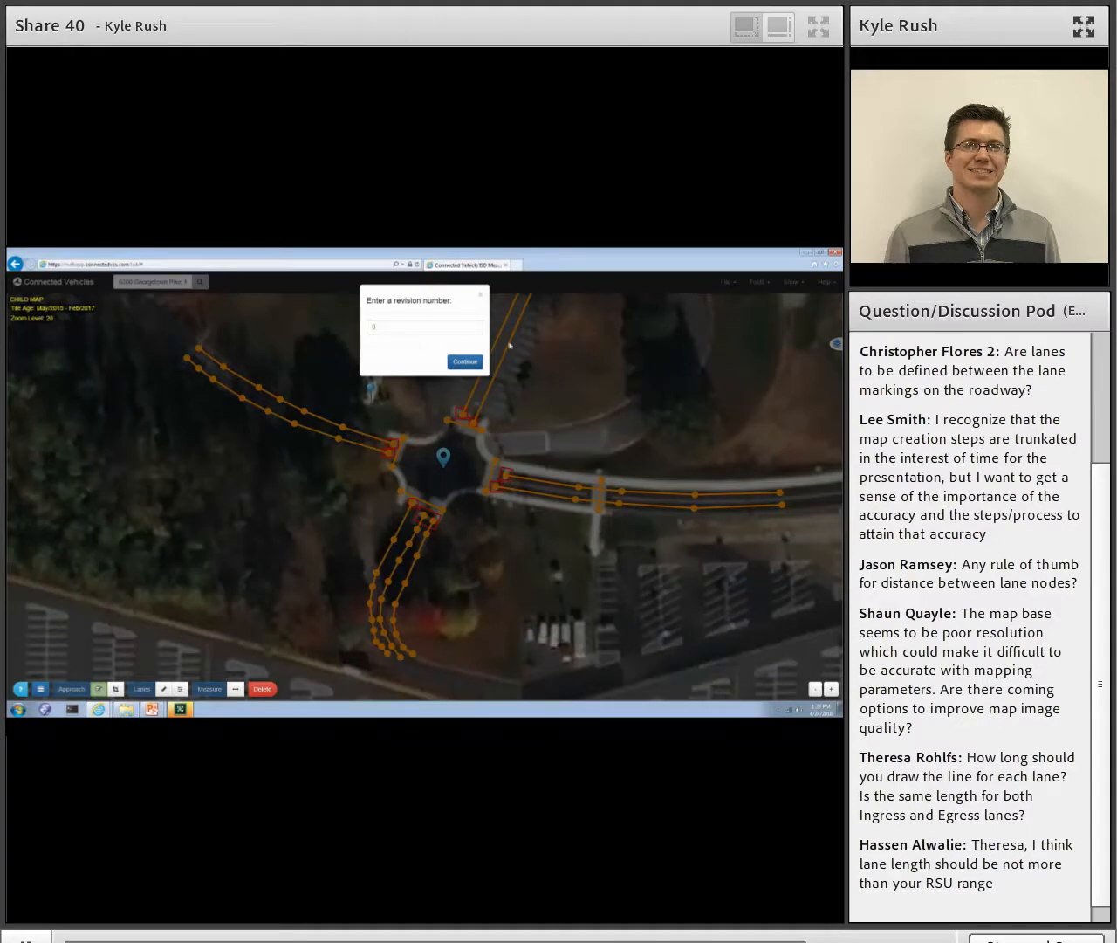
click(461, 364)
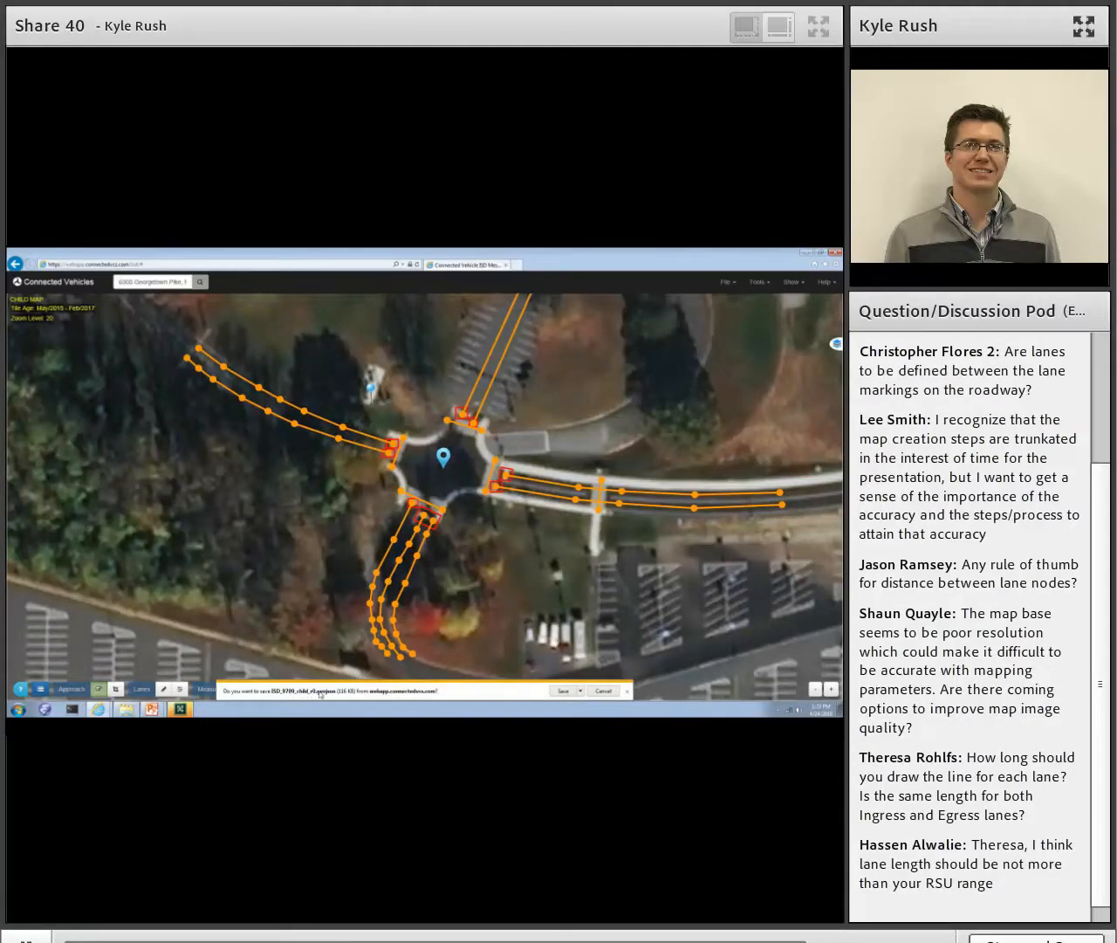
click(563, 690)
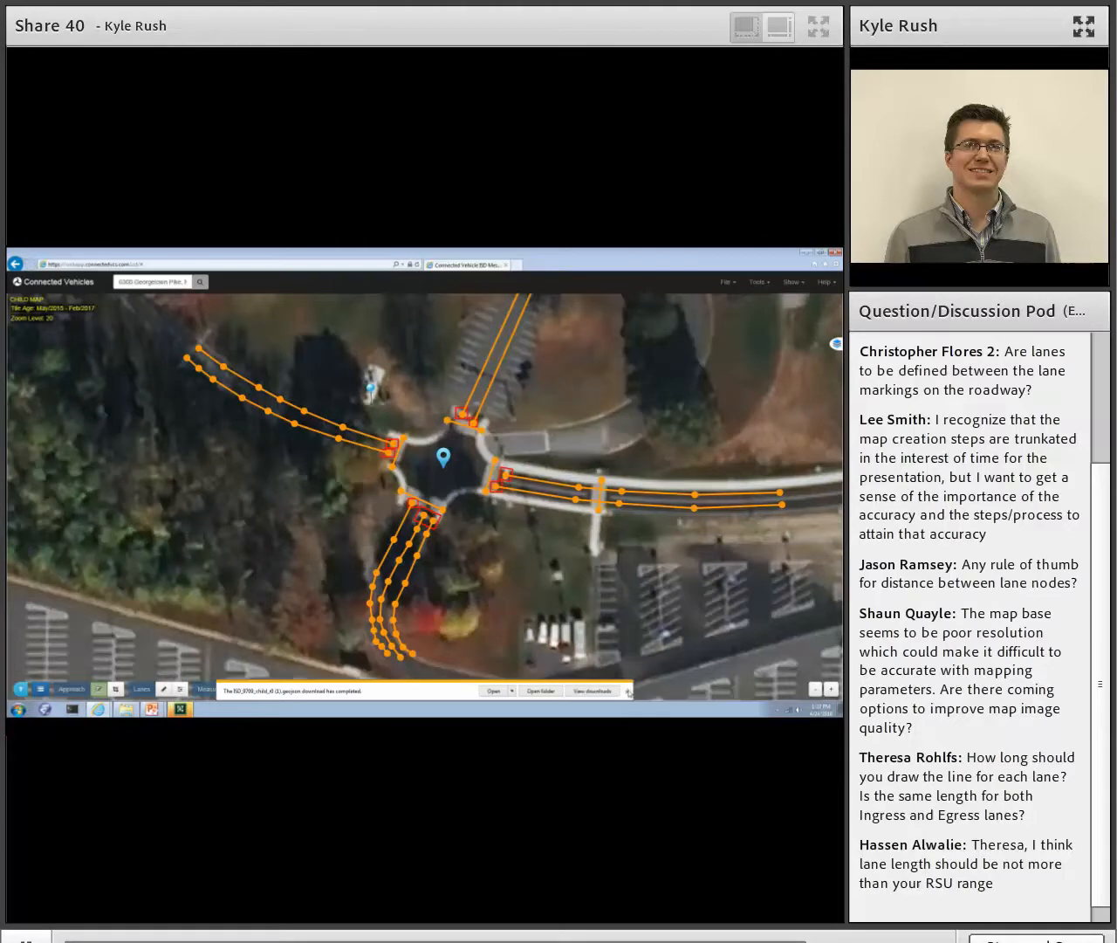
click(630, 691)
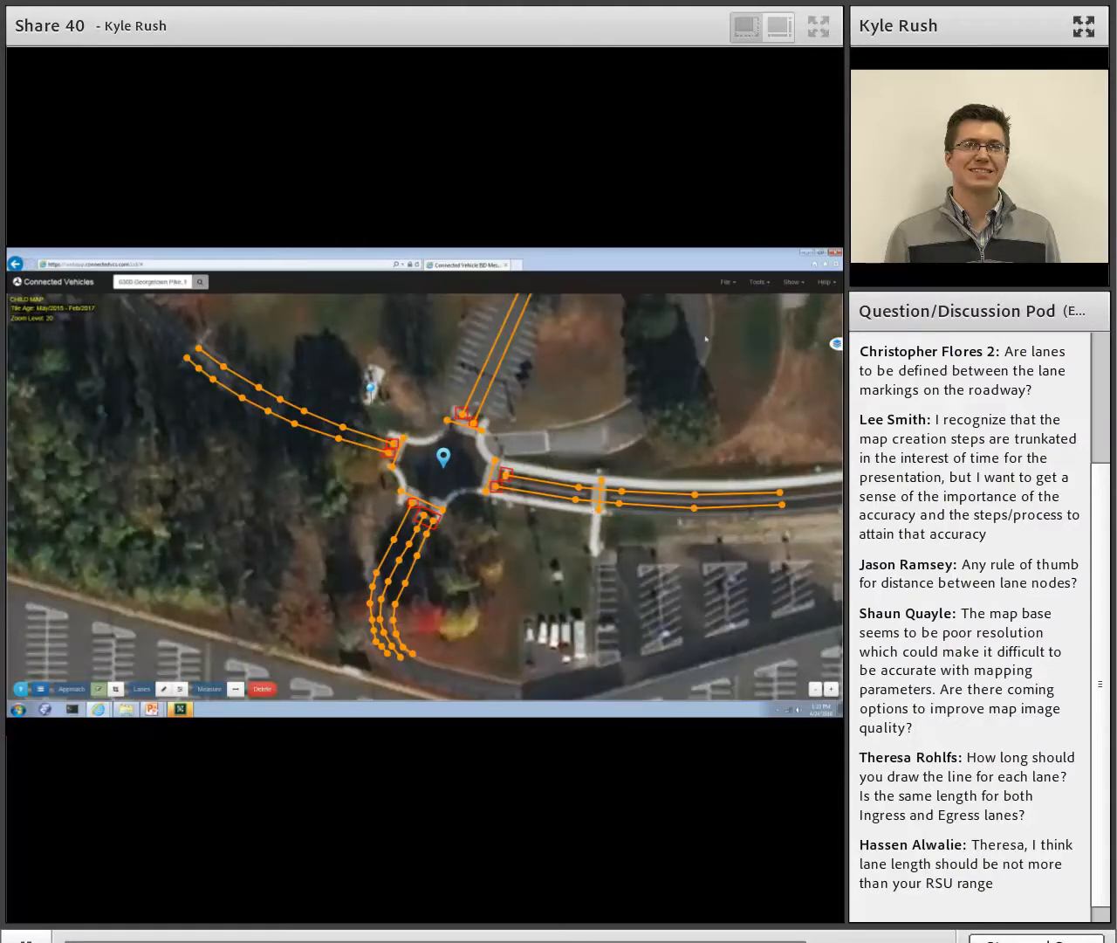
- Discard the current map and open the saved child map ISD_9709_child_r0 (1).geojson from the Downloads folder
click(727, 282)
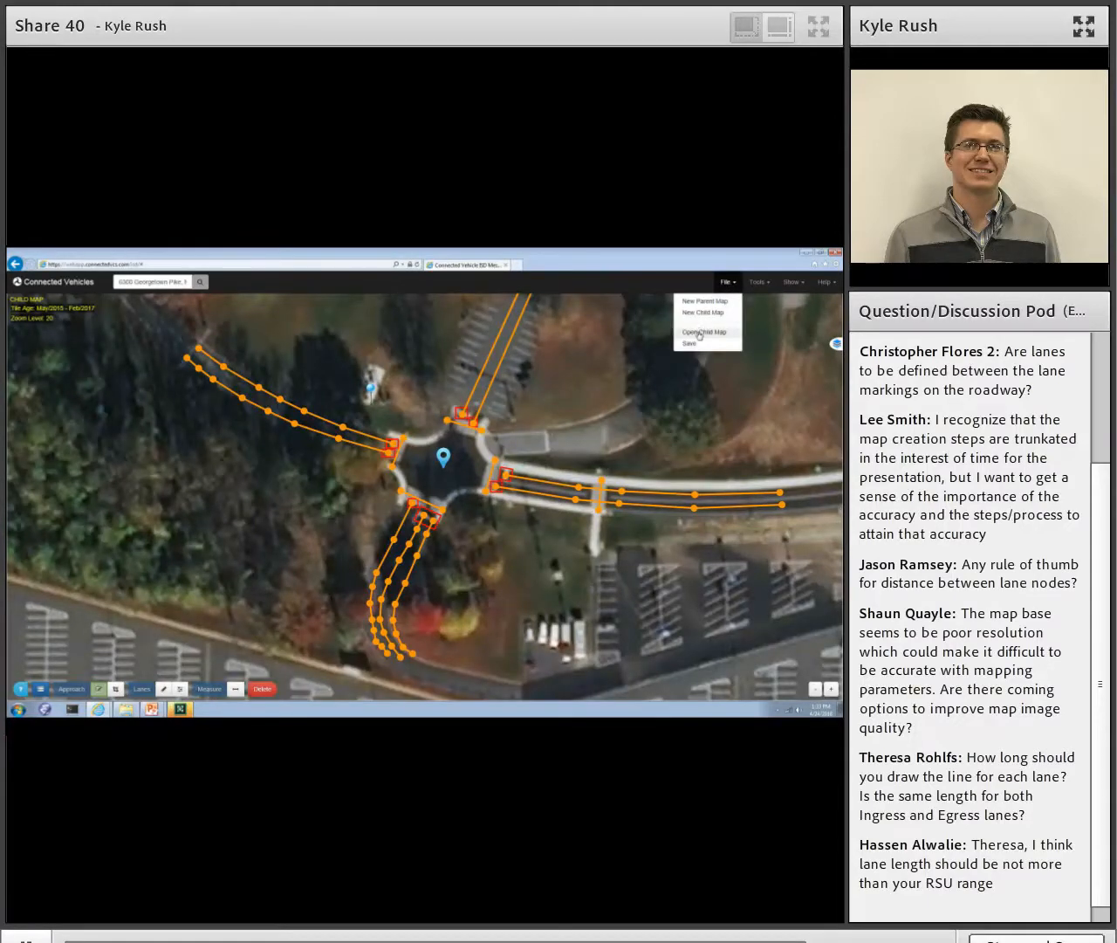
click(698, 335)
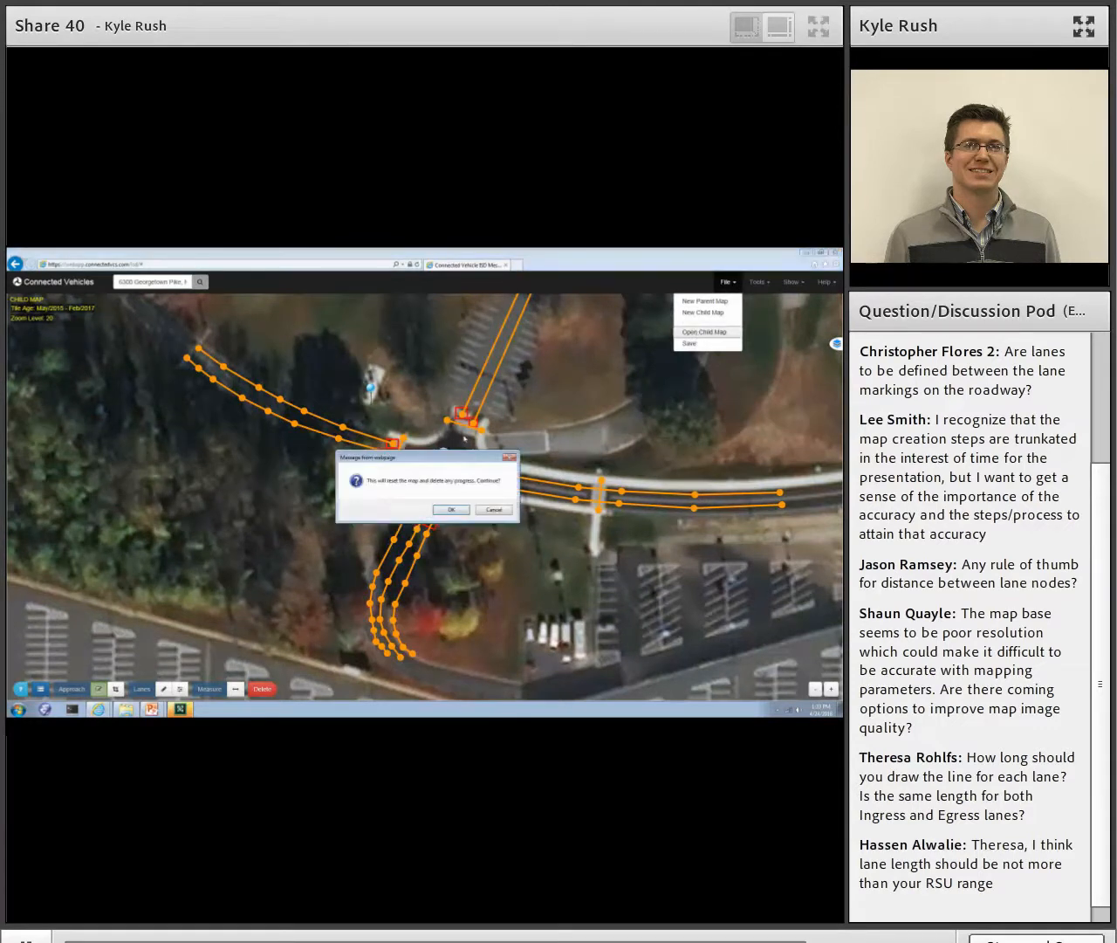
click(439, 513)
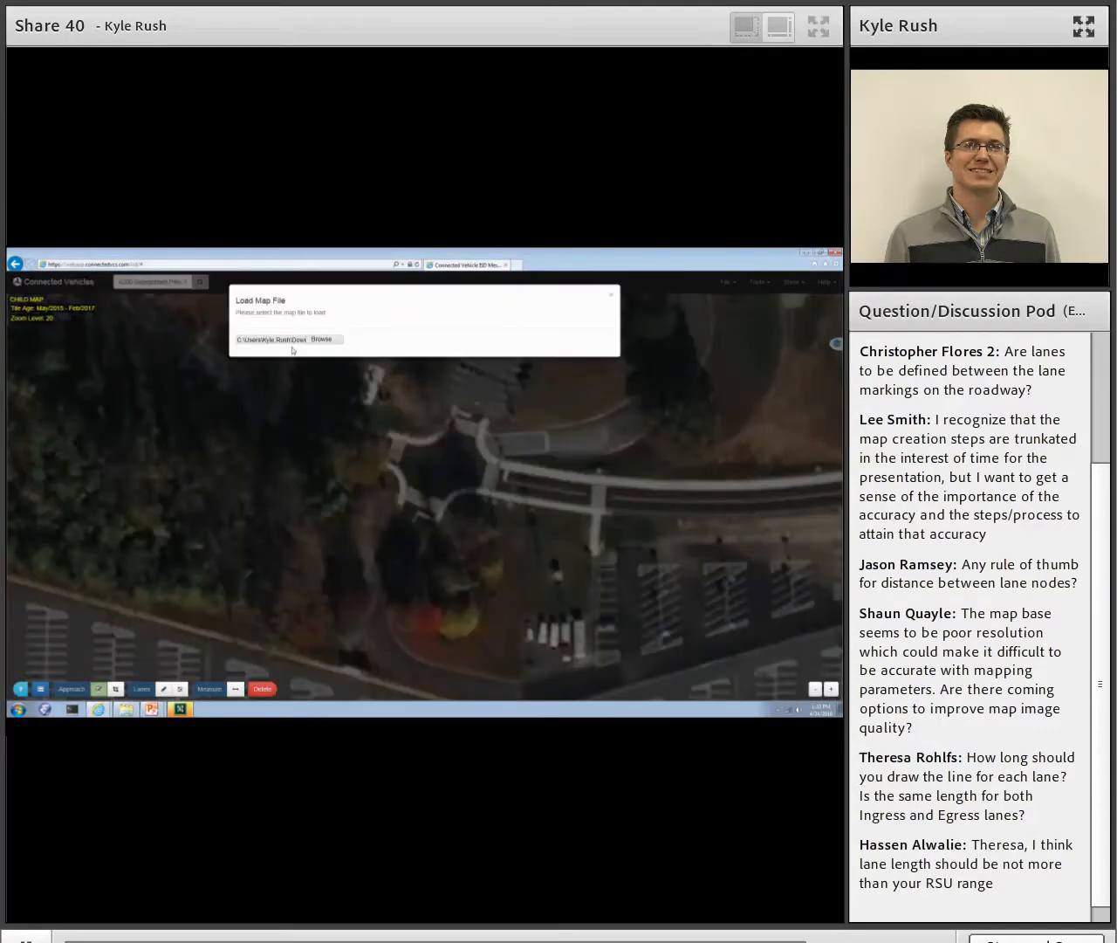
click(293, 350)
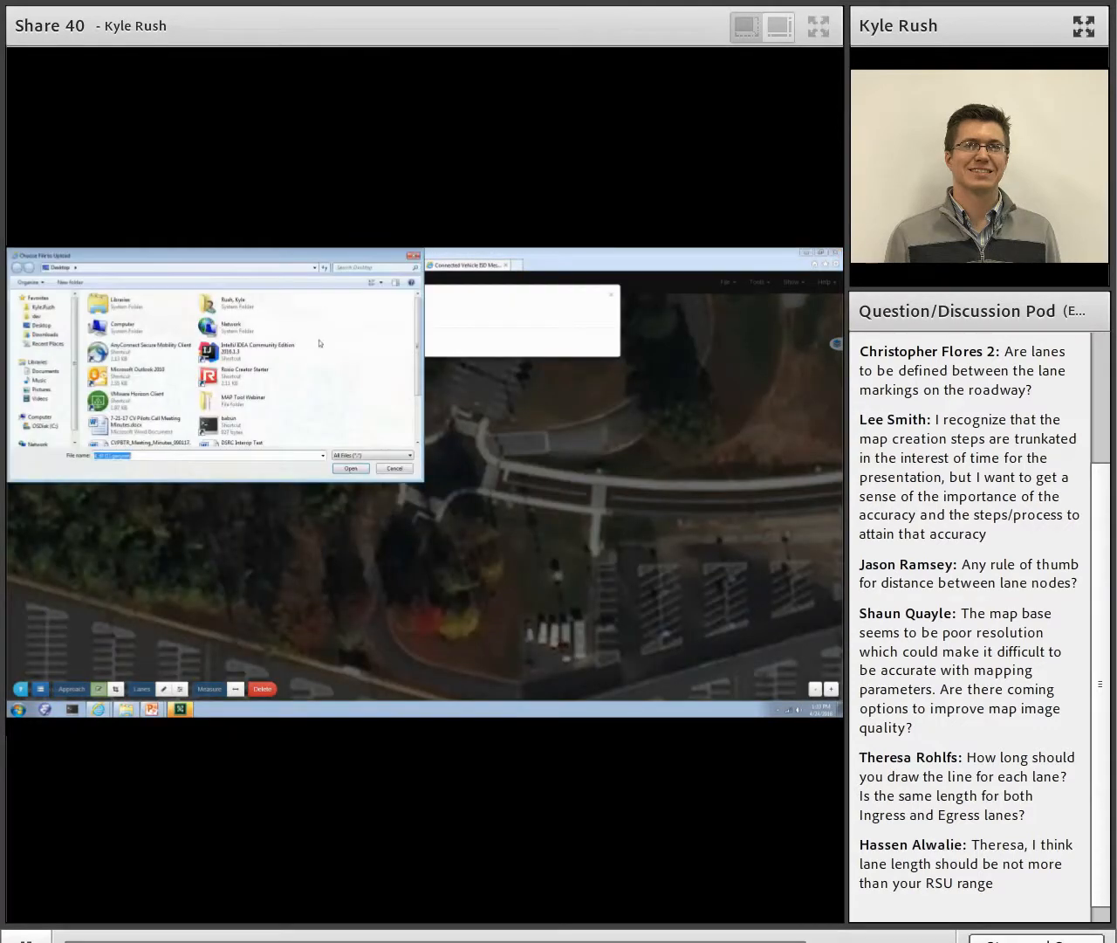
click(45, 336)
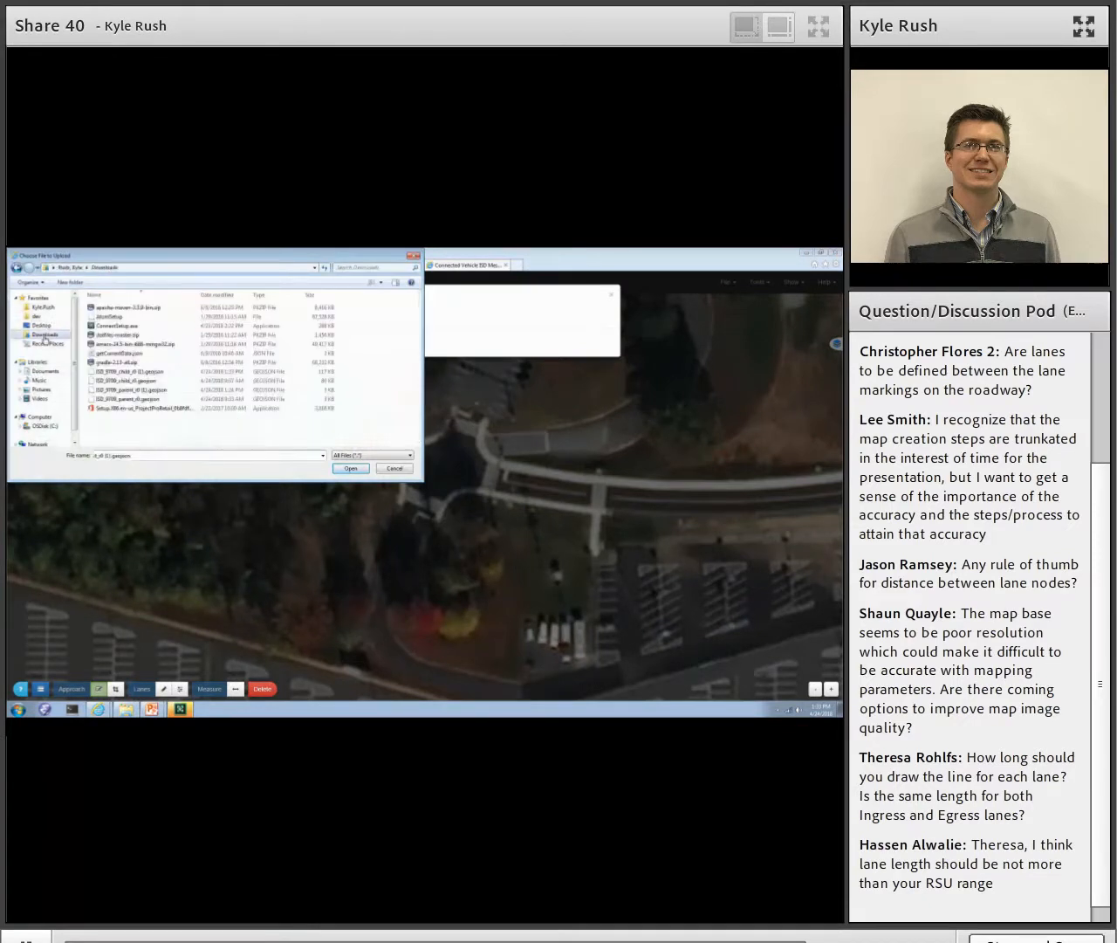
click(149, 375)
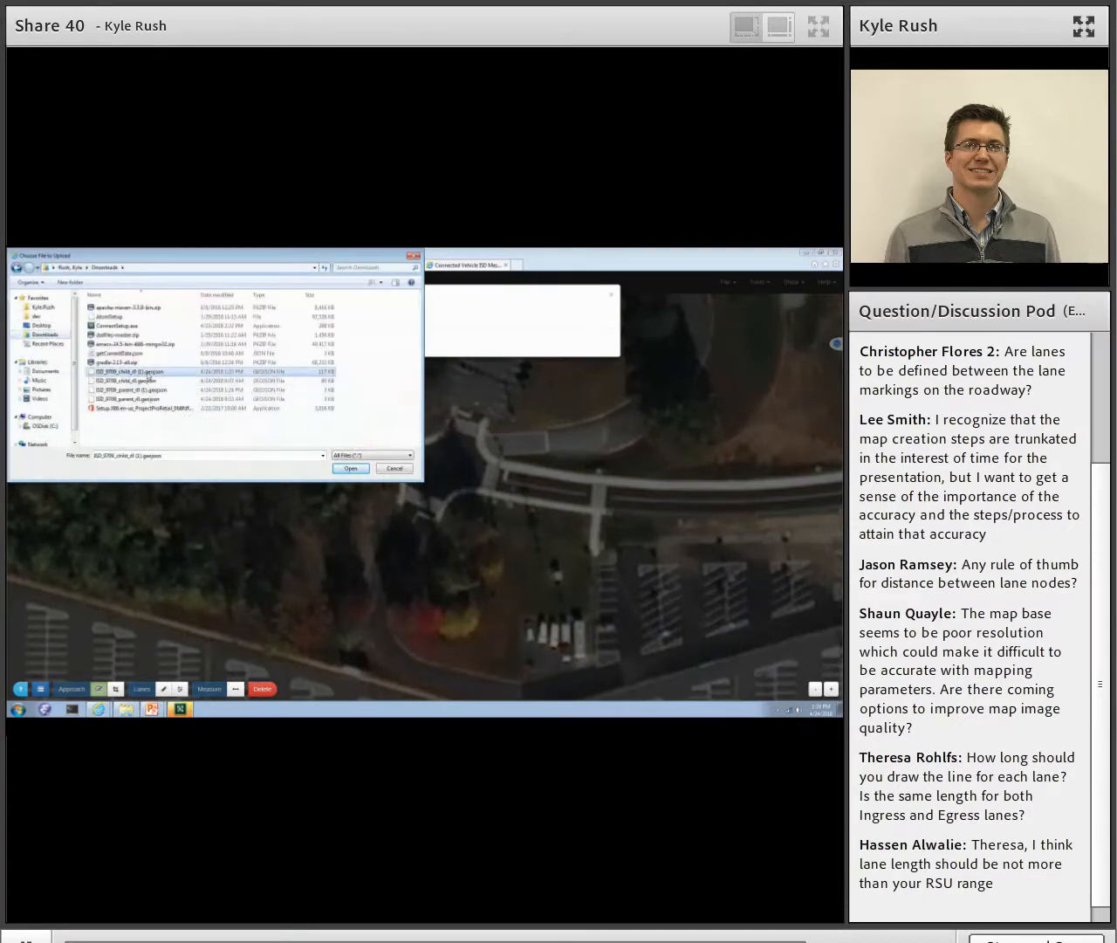
click(350, 468)
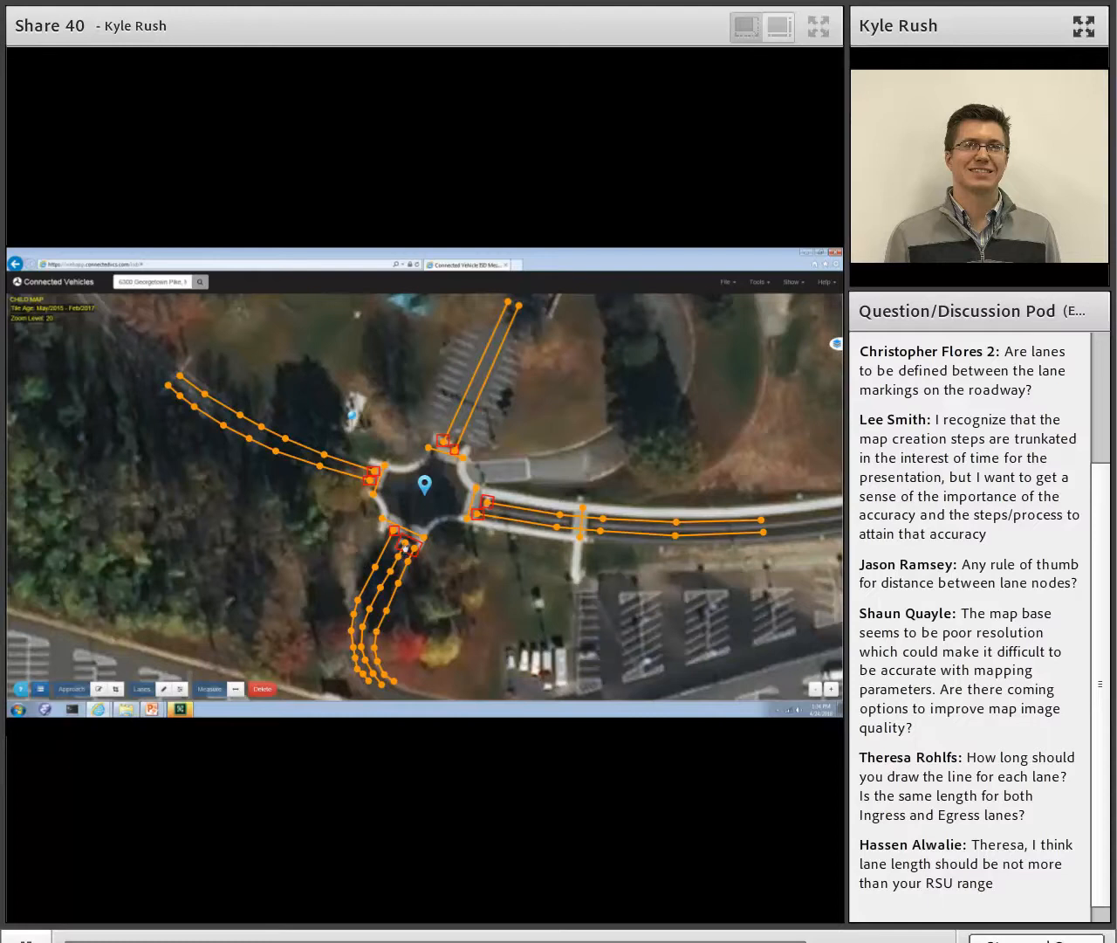
click(405, 547)
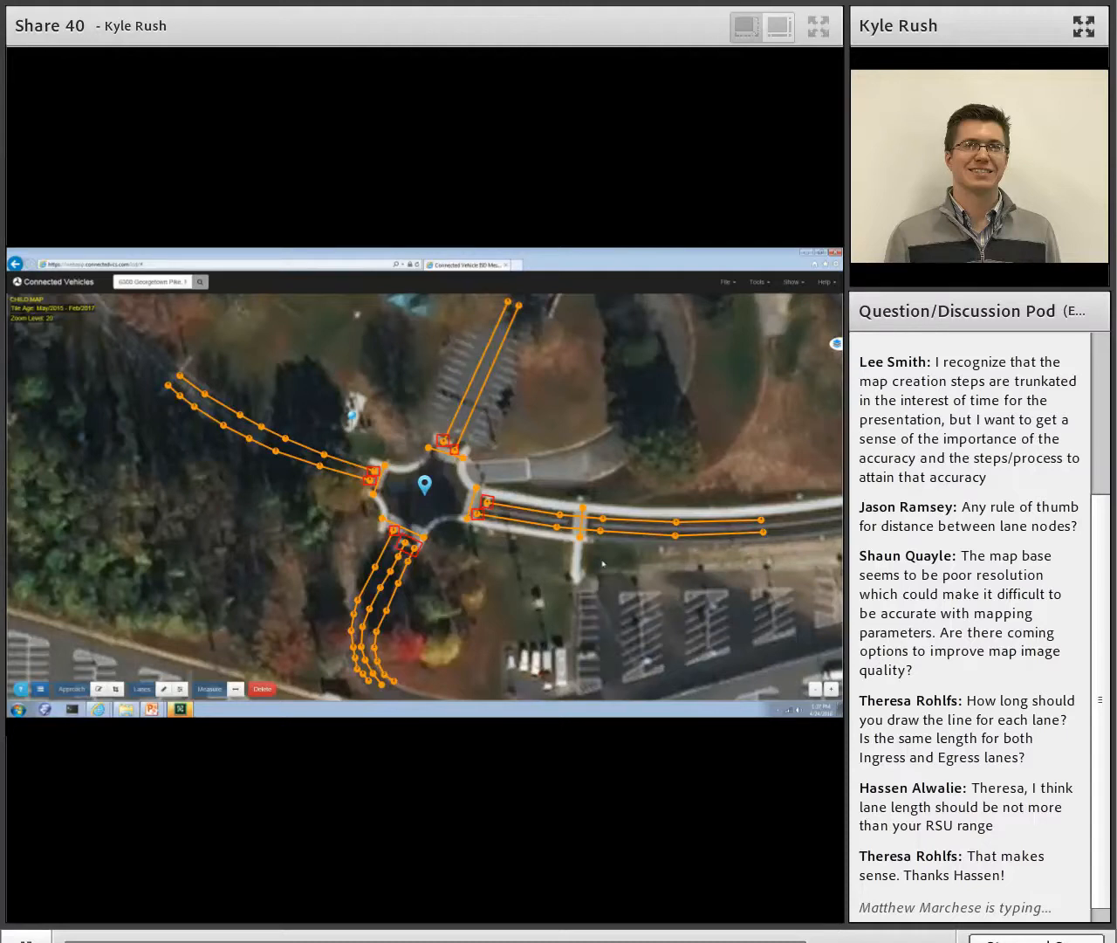
click(468, 522)
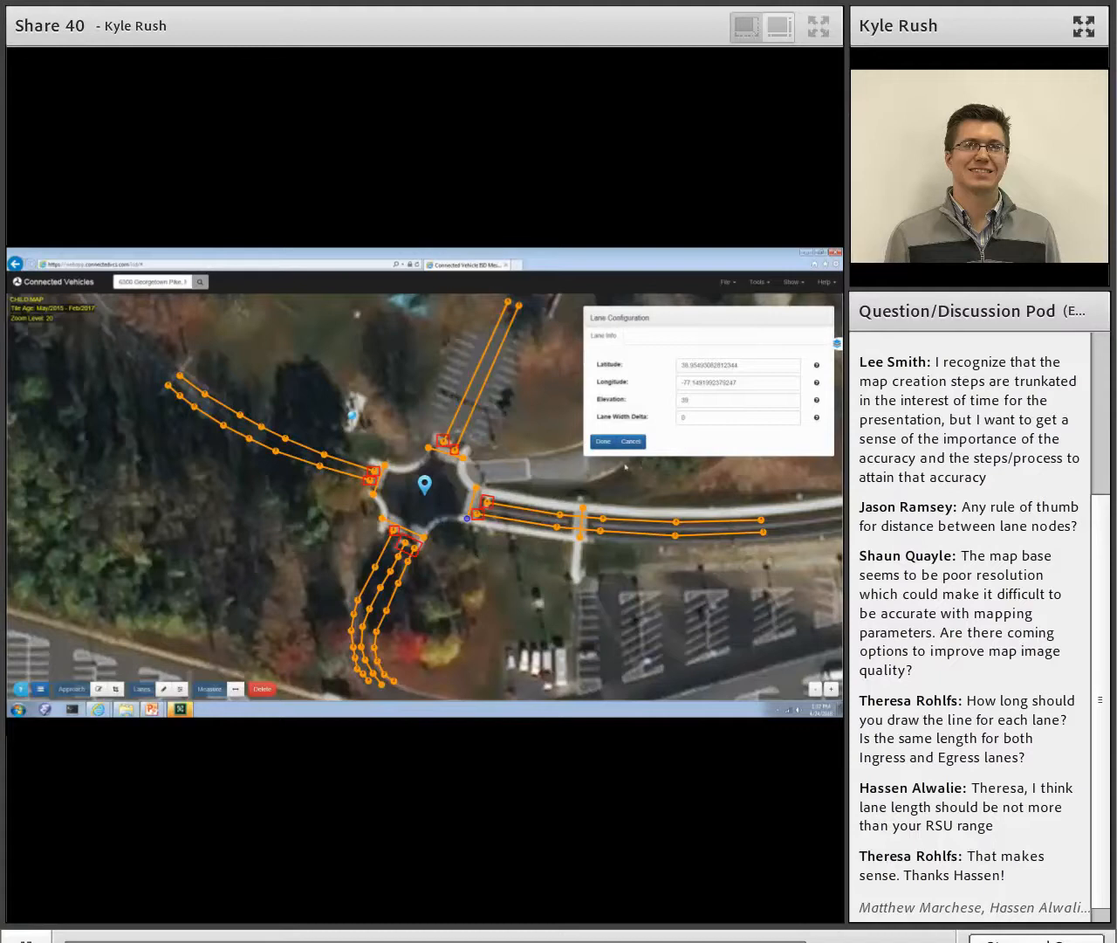
click(604, 441)
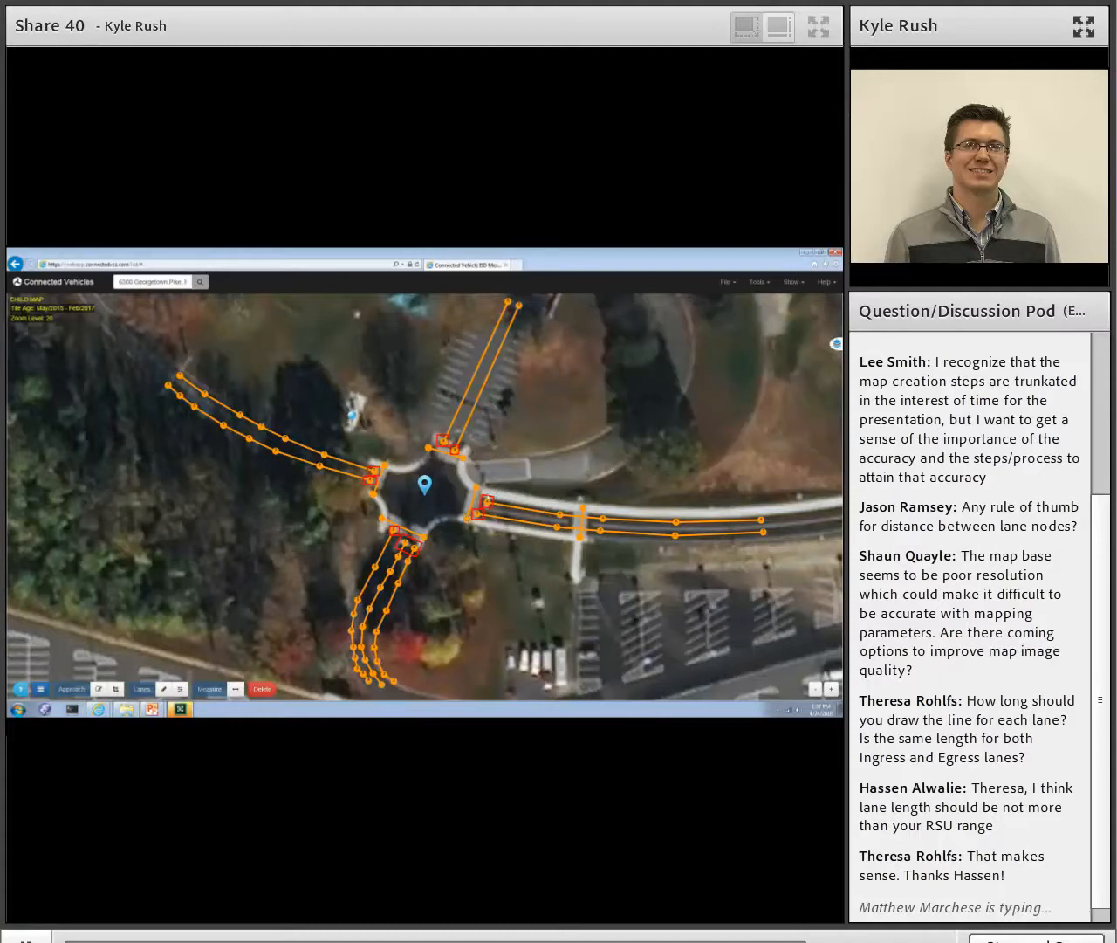
- Open the lane configuration of the crosswalk nearest the intersection on the east leg and set its lane type to Crosswalk
click(477, 494)
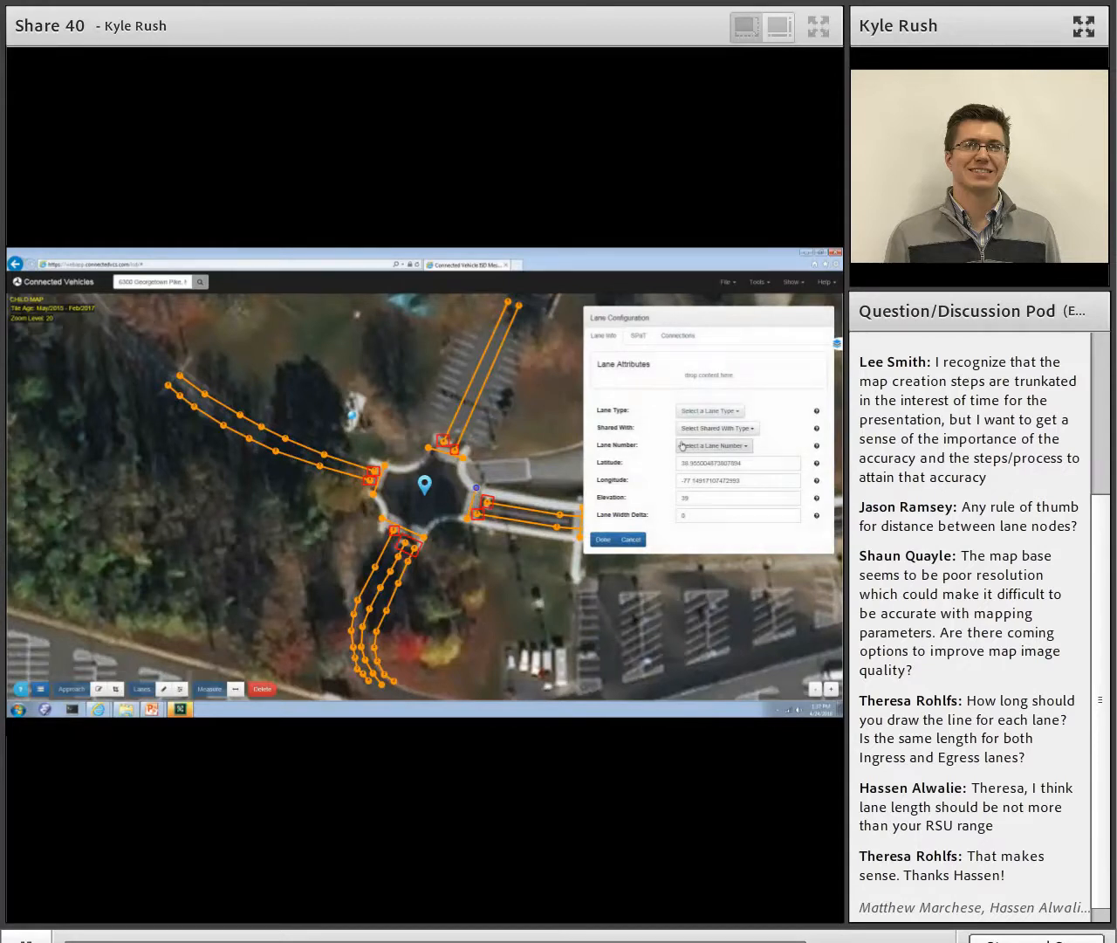
click(709, 410)
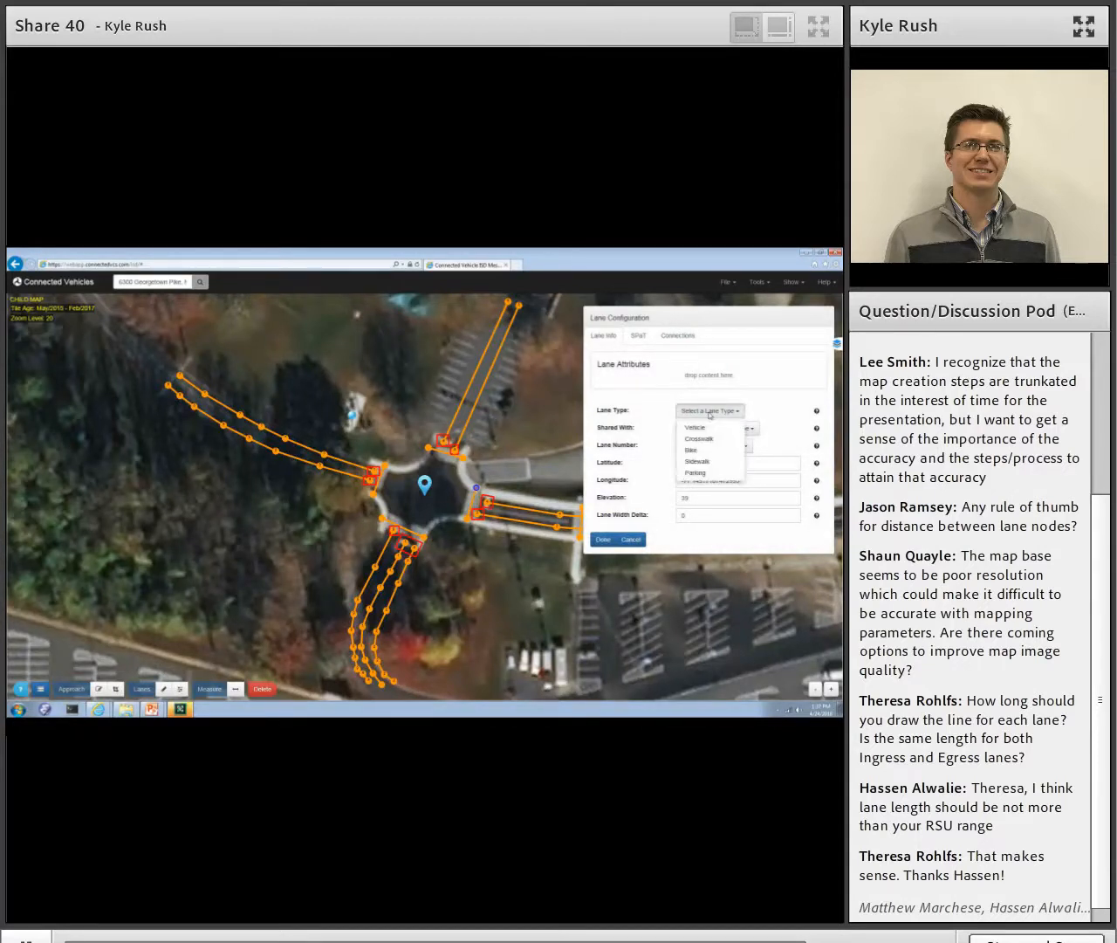
click(709, 439)
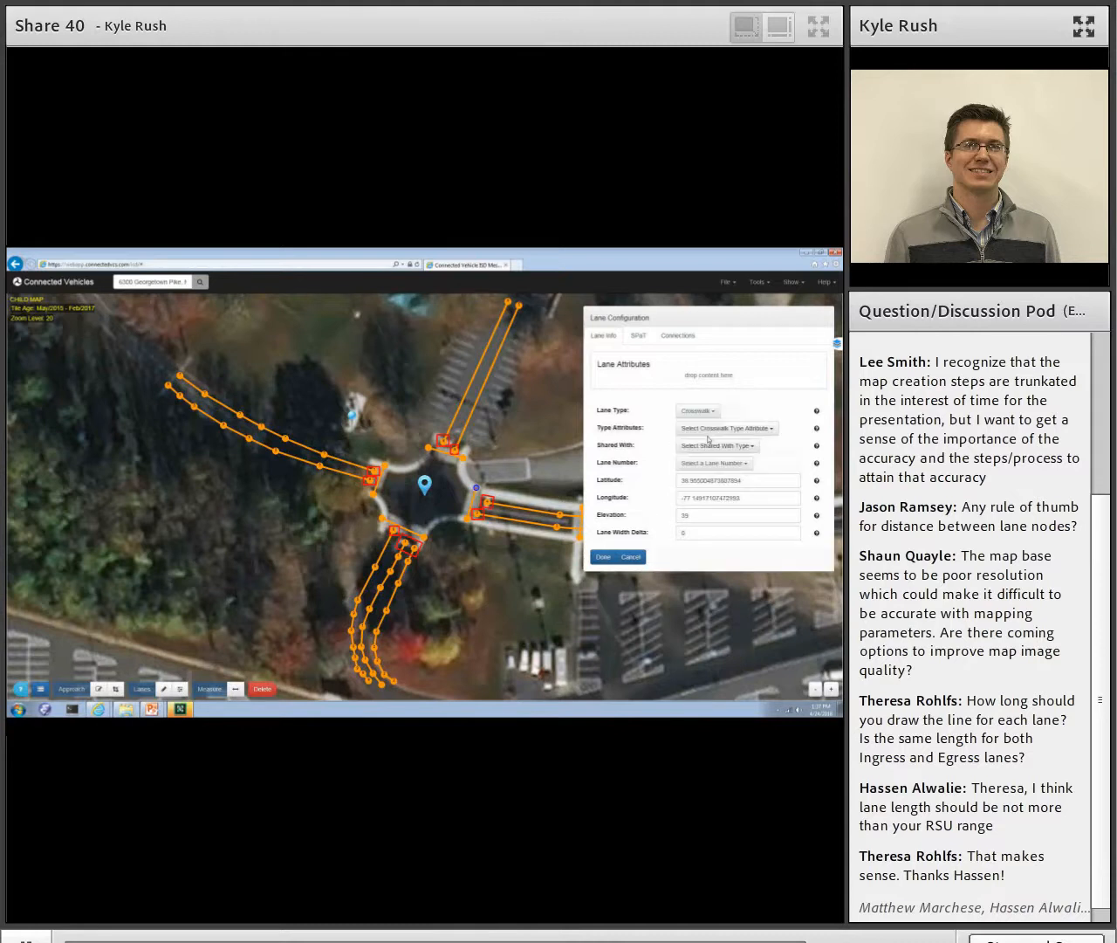
- Review the available crosswalk type attributes and shared-with options for the east leg's crosswalk
click(706, 430)
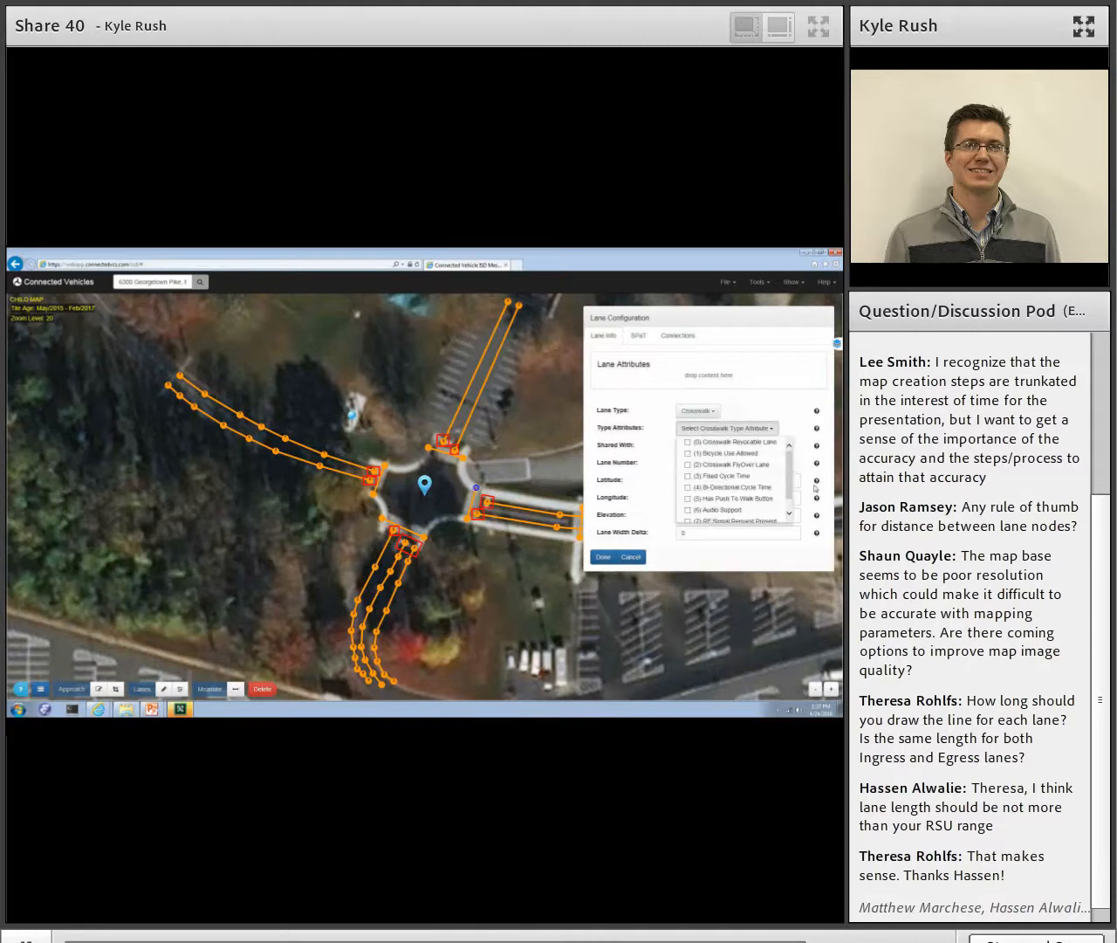
mouse_move(790, 476)
mouse_down()
mouse_move(790, 495)
mouse_move(794, 439)
mouse_move(795, 494)
mouse_up()
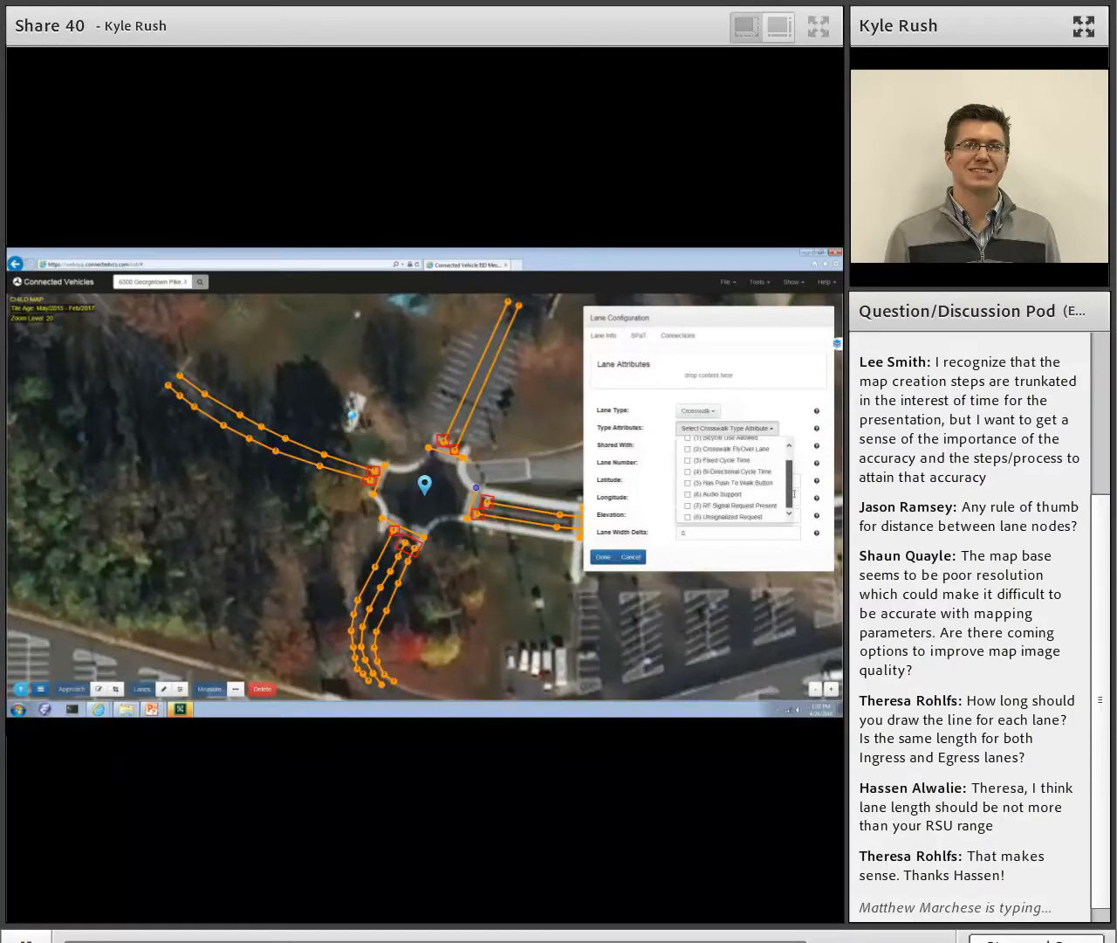
click(798, 398)
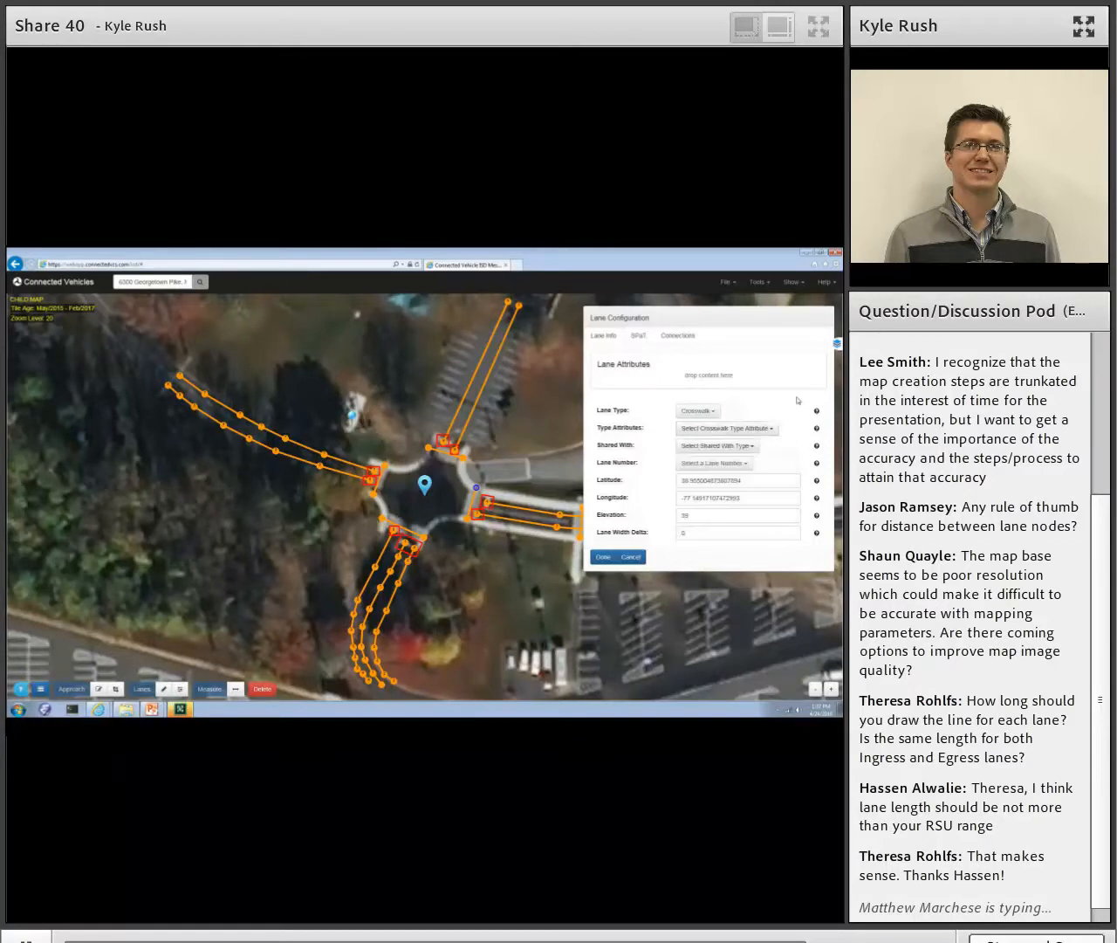
click(759, 431)
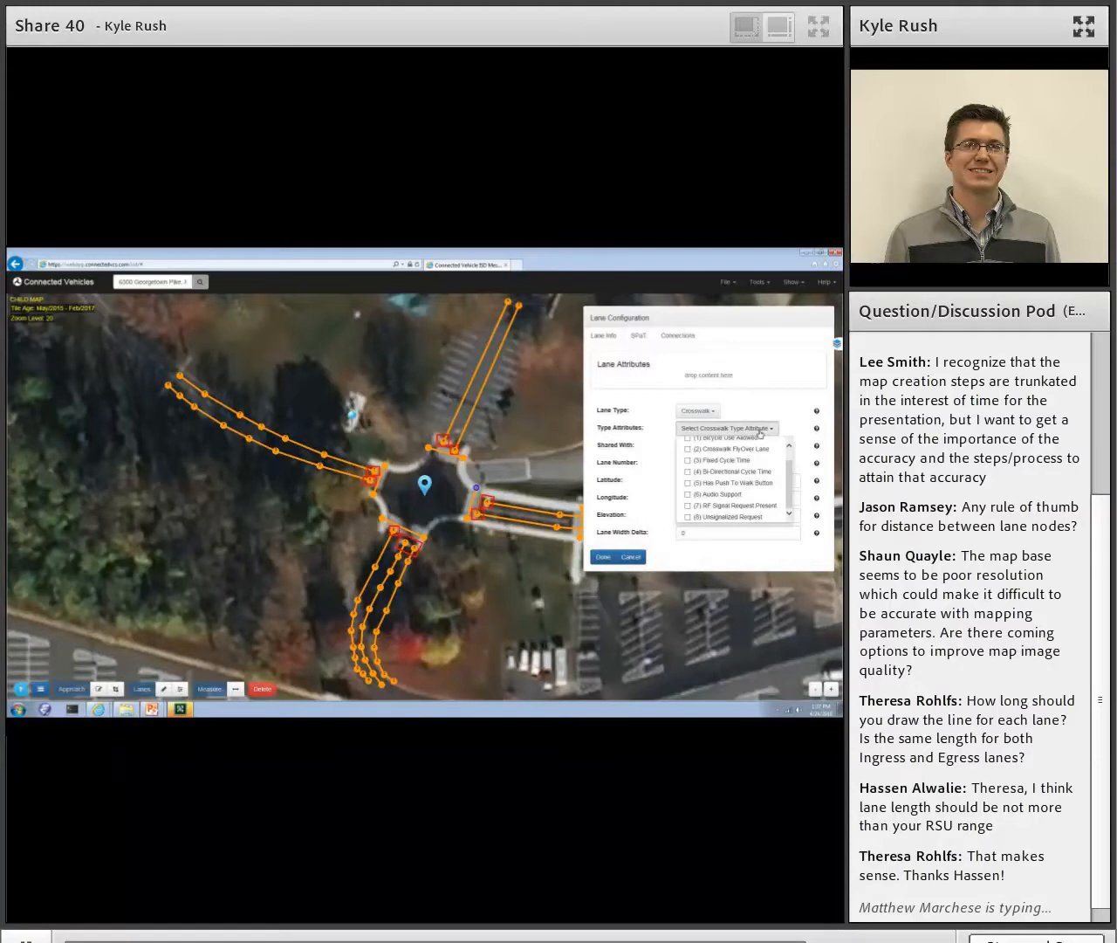
click(742, 446)
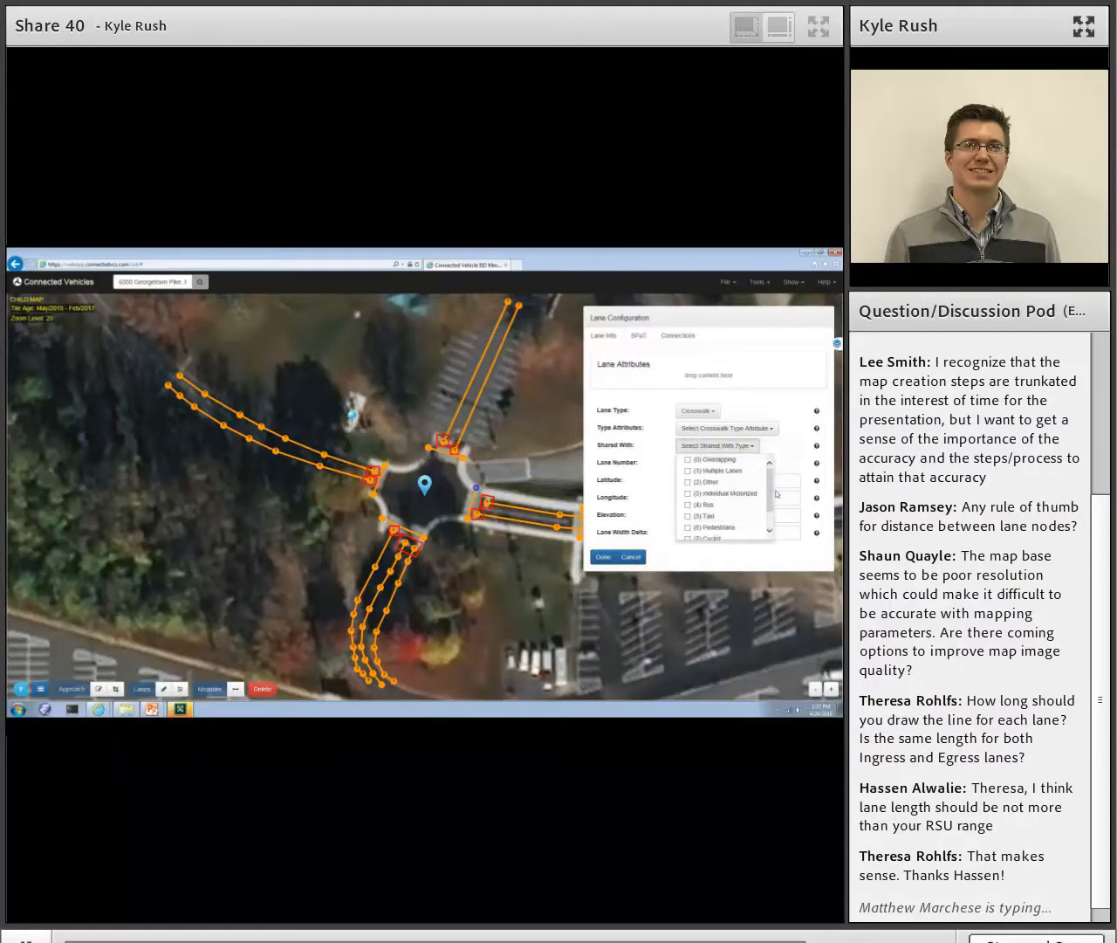
scroll(770, 514, down, 1)
scroll(770, 514, up, 1)
click(830, 445)
- Assign a lane number to the east leg's crosswalk and apply the configuration
click(718, 462)
click(703, 480)
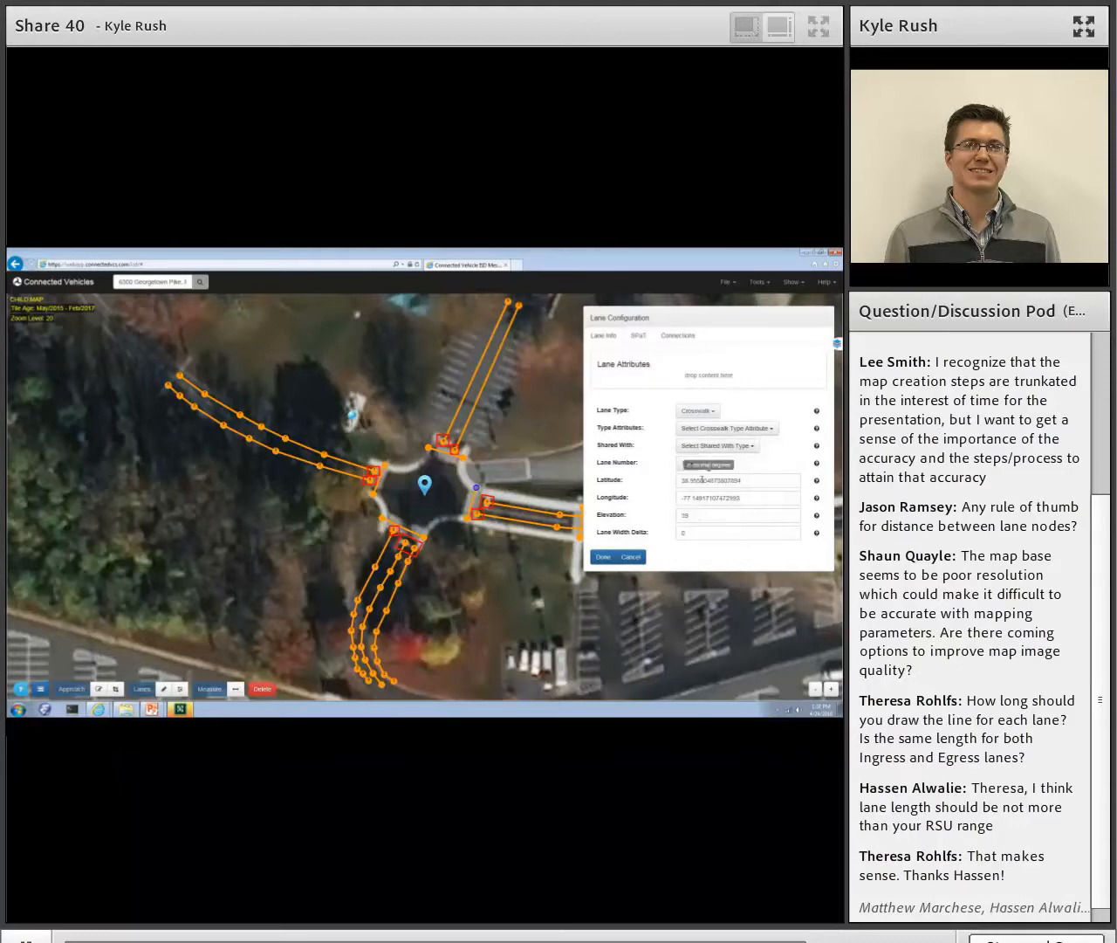
click(601, 556)
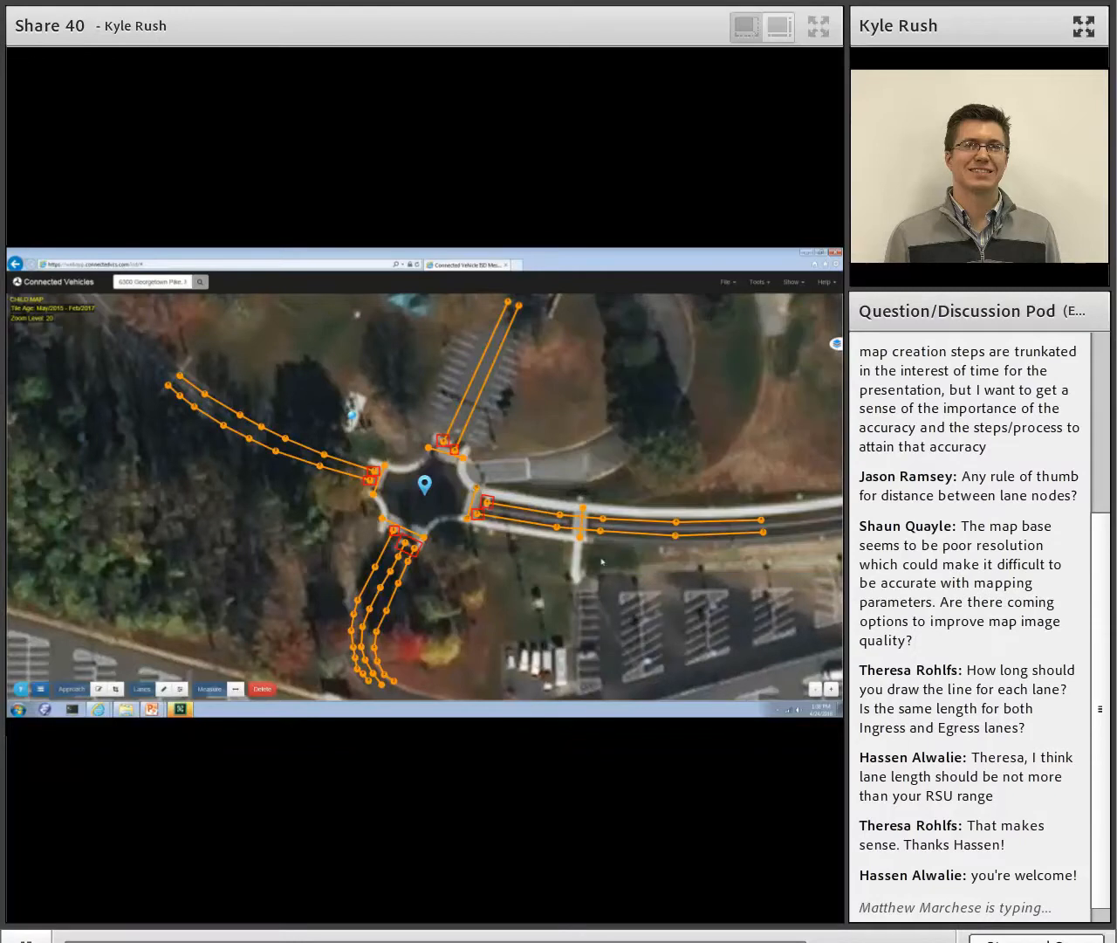
- Configure the north leg's crossing lane as a Crosswalk with lane number 11
click(431, 450)
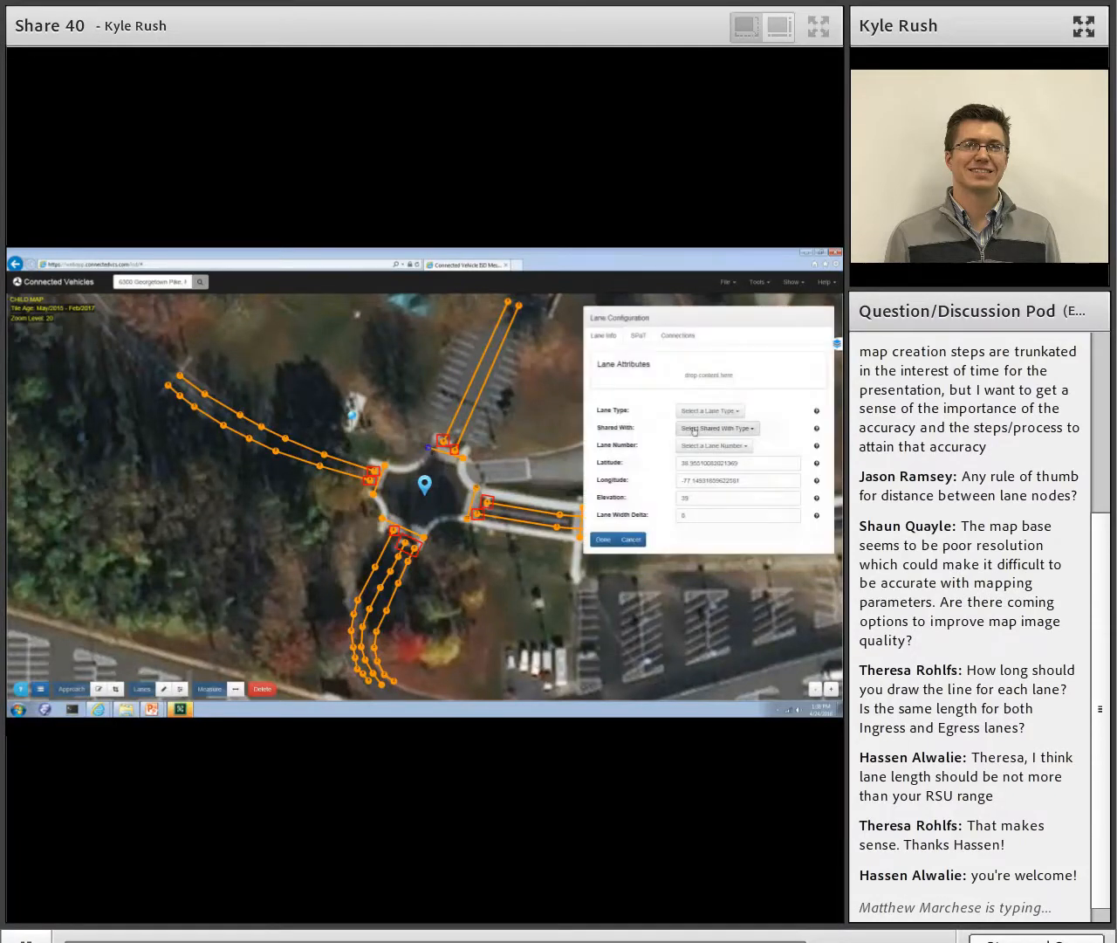
click(691, 412)
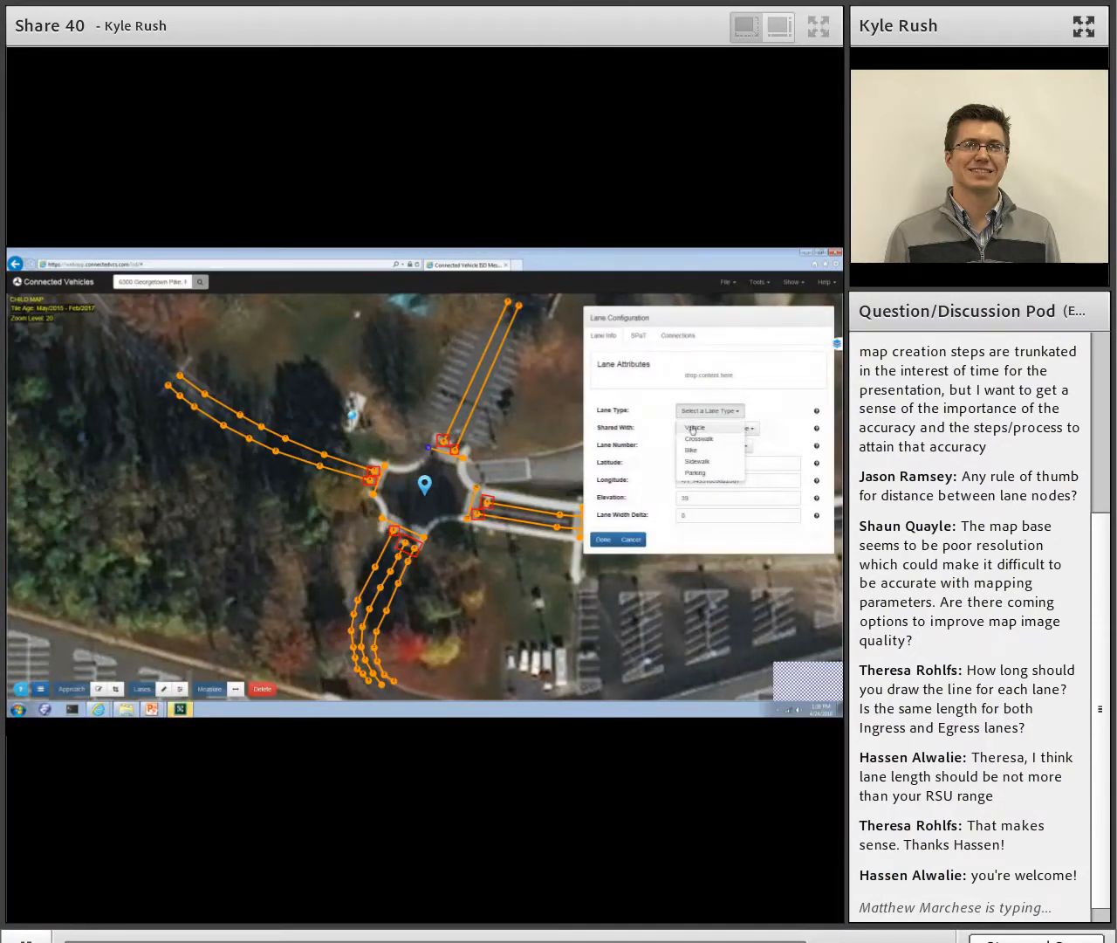
click(695, 439)
click(709, 462)
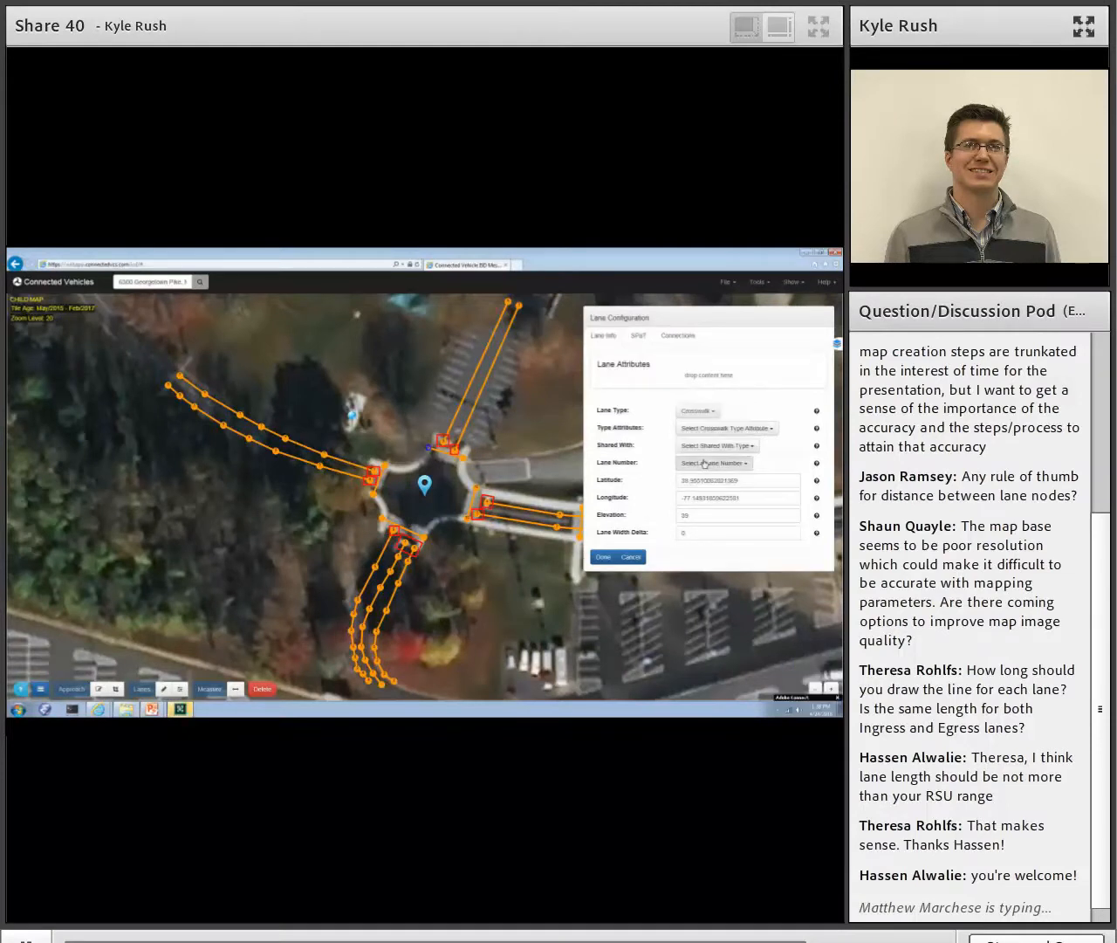
click(703, 492)
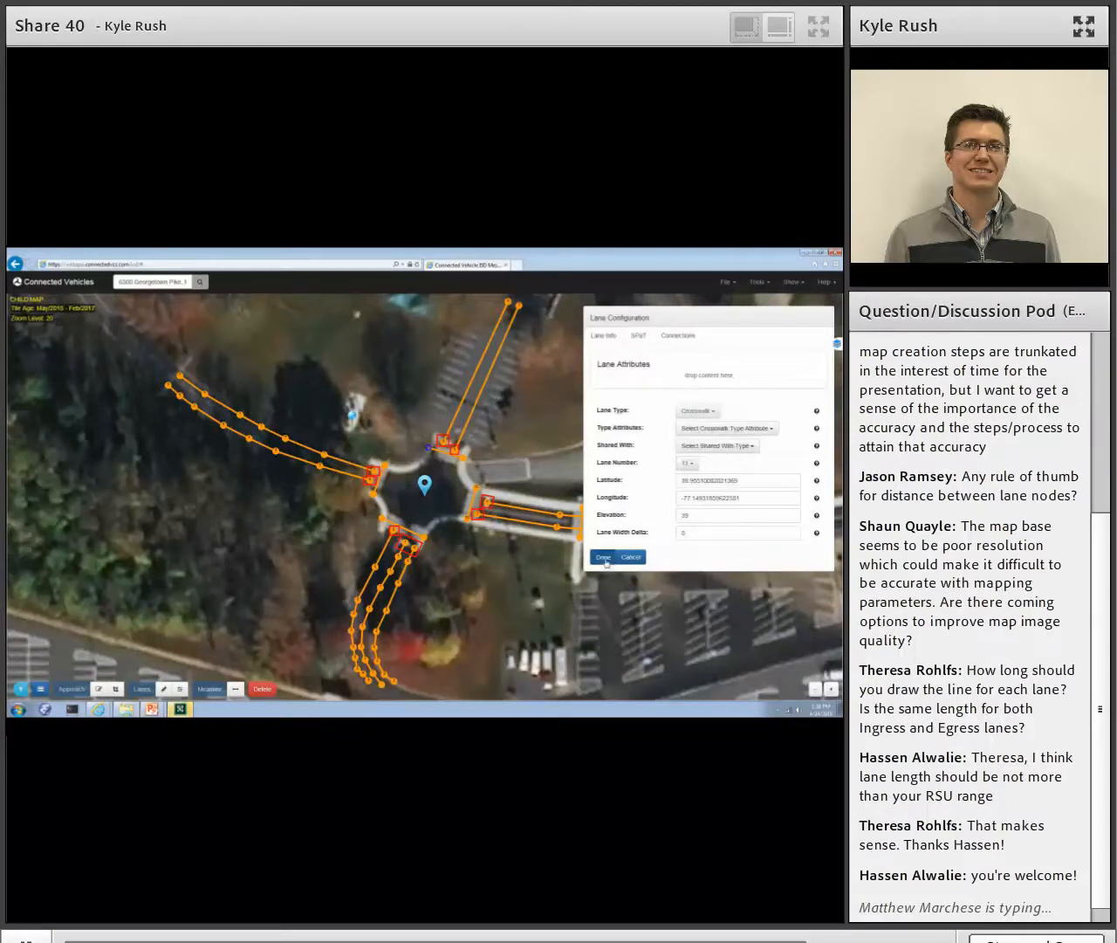
click(602, 557)
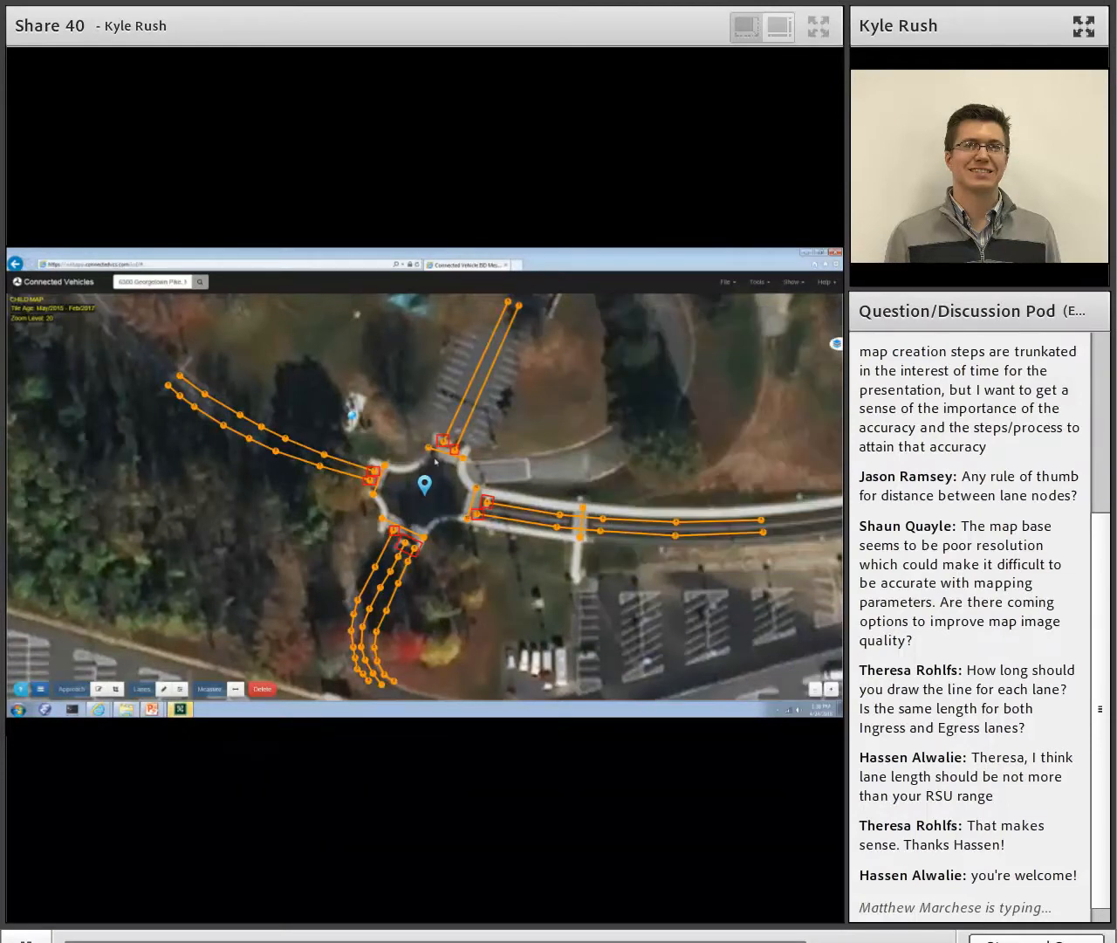
- Configure the west leg's crossing lane as a Crosswalk with lane number 12
click(374, 496)
click(384, 465)
click(698, 411)
click(698, 439)
click(708, 463)
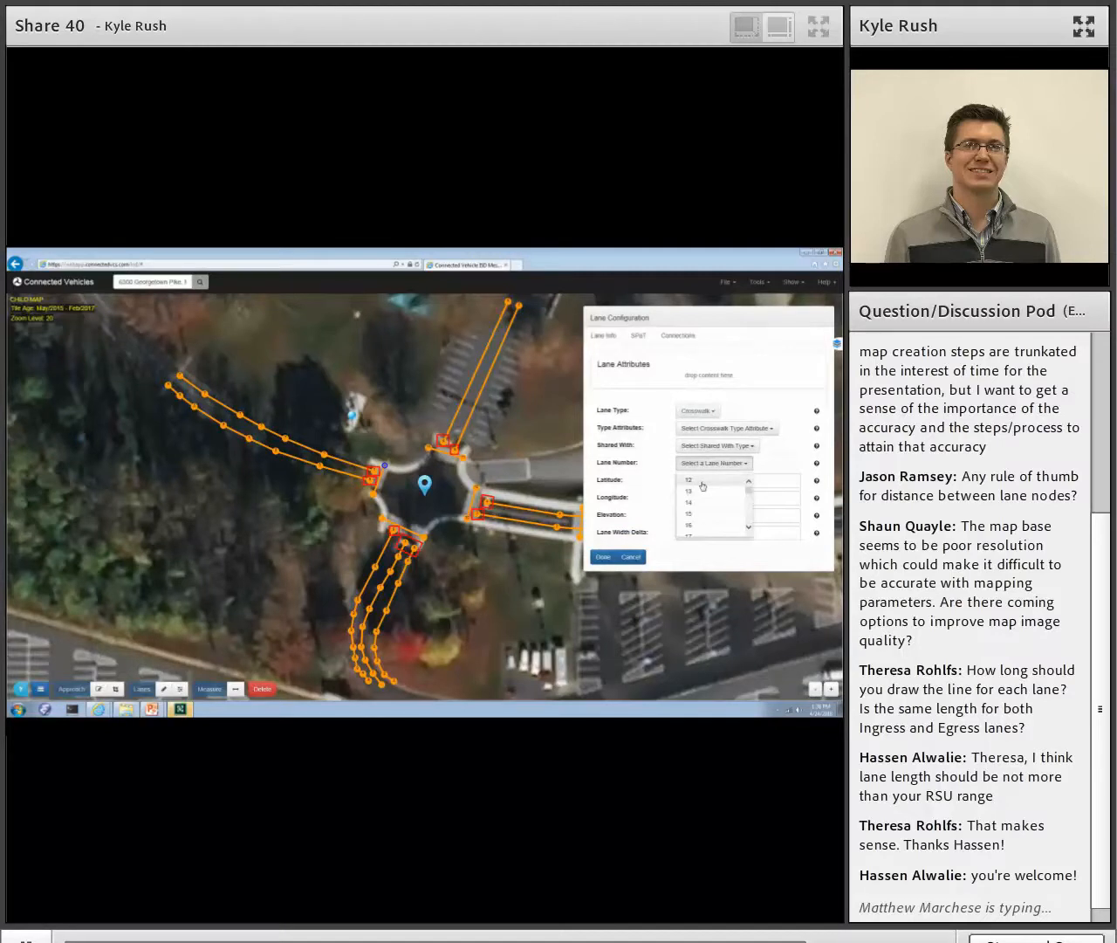
click(702, 481)
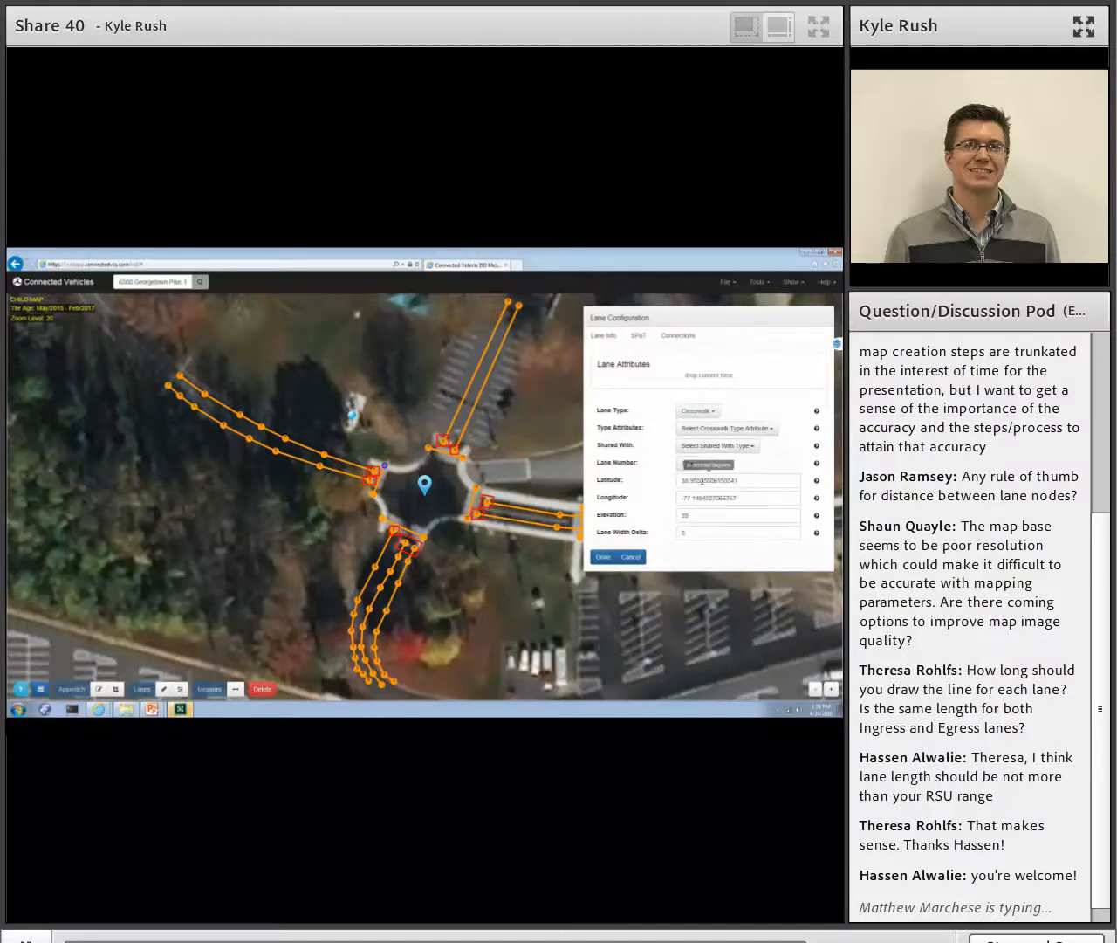
click(603, 557)
- Configure the south leg's crossing lane as a Crosswalk with lane number 13
click(382, 519)
click(718, 463)
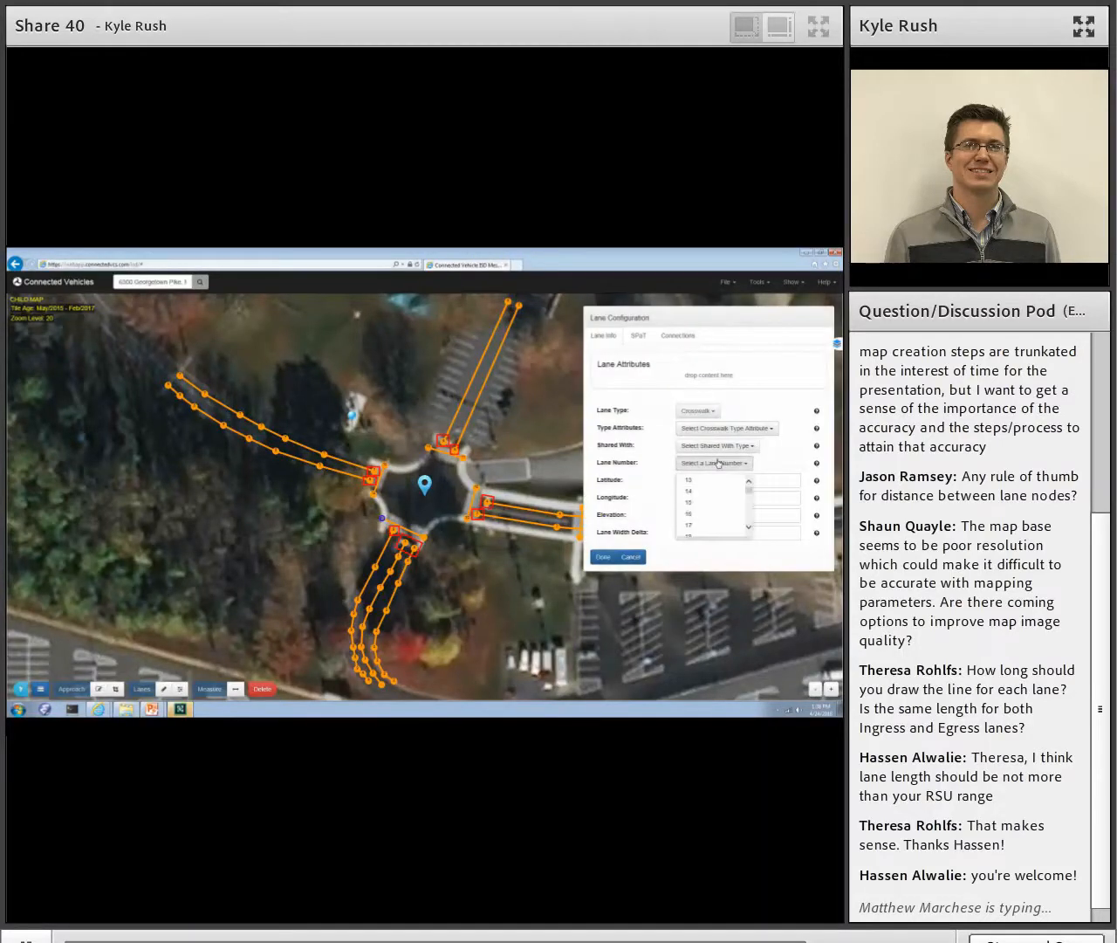
click(709, 483)
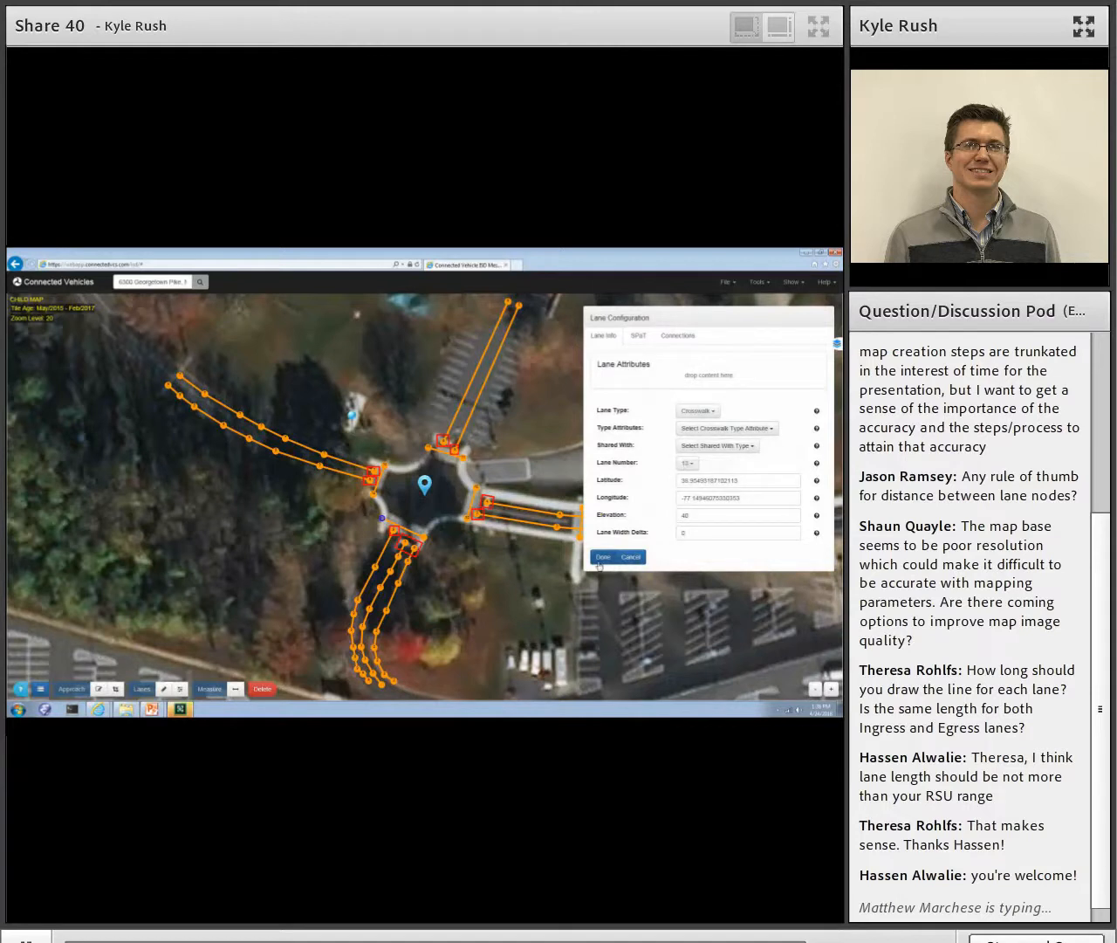
click(600, 563)
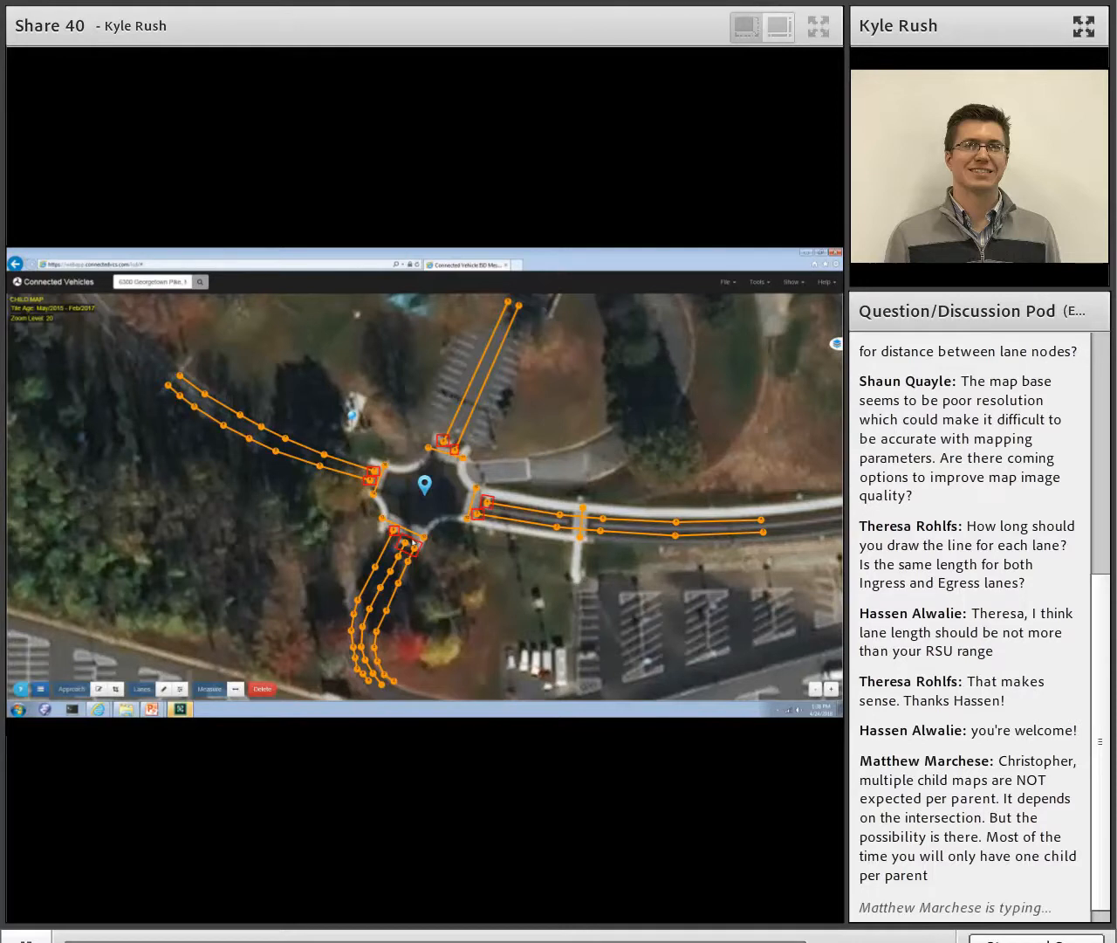
- Configure the approach box around the south leg's two eastern lanes as Ingress with approach ID 01
click(411, 544)
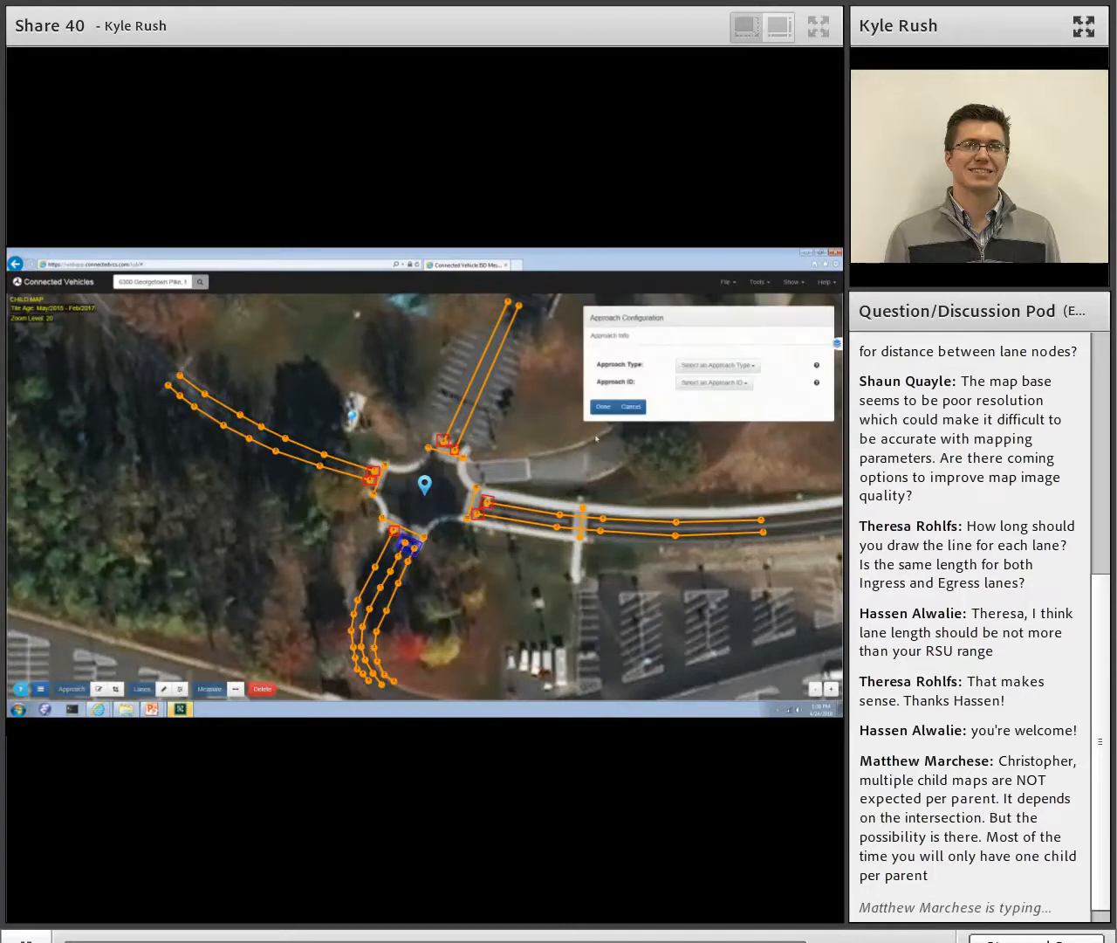
click(703, 367)
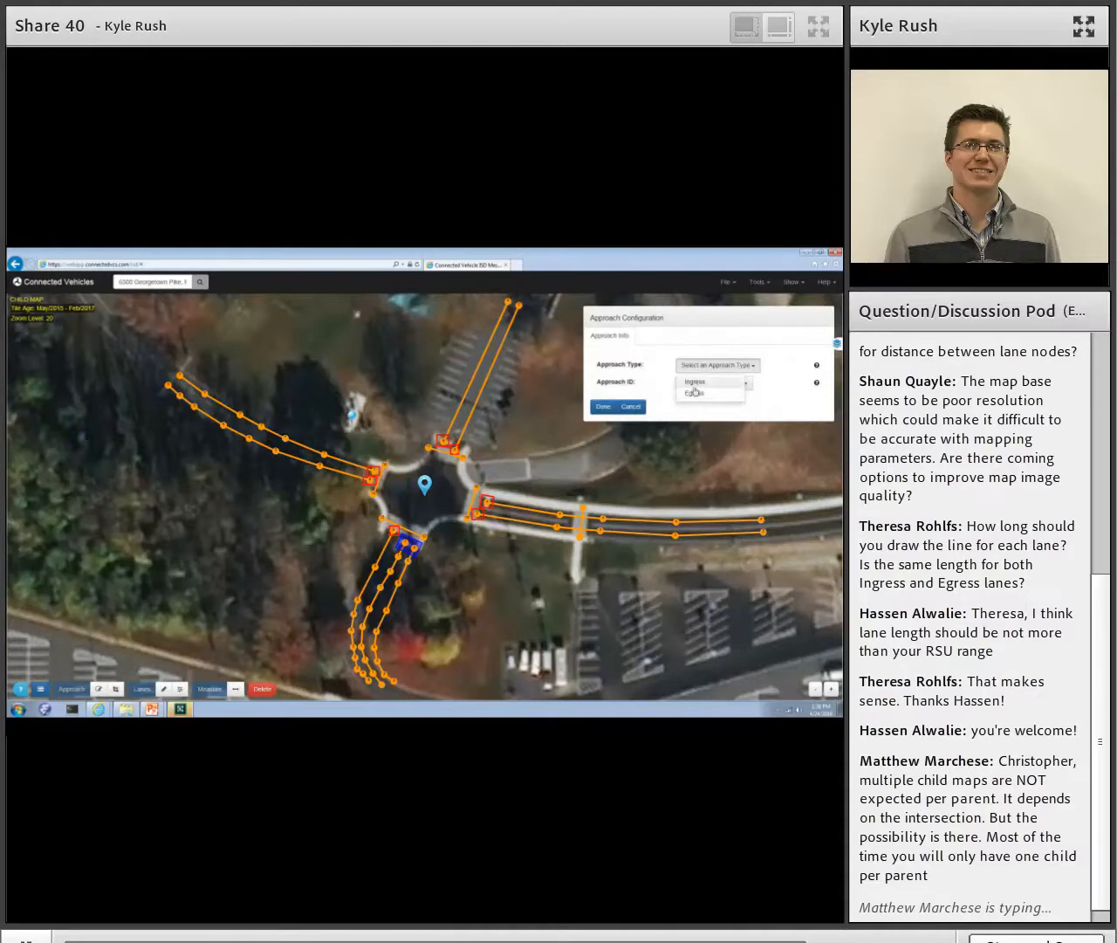
click(652, 375)
click(691, 384)
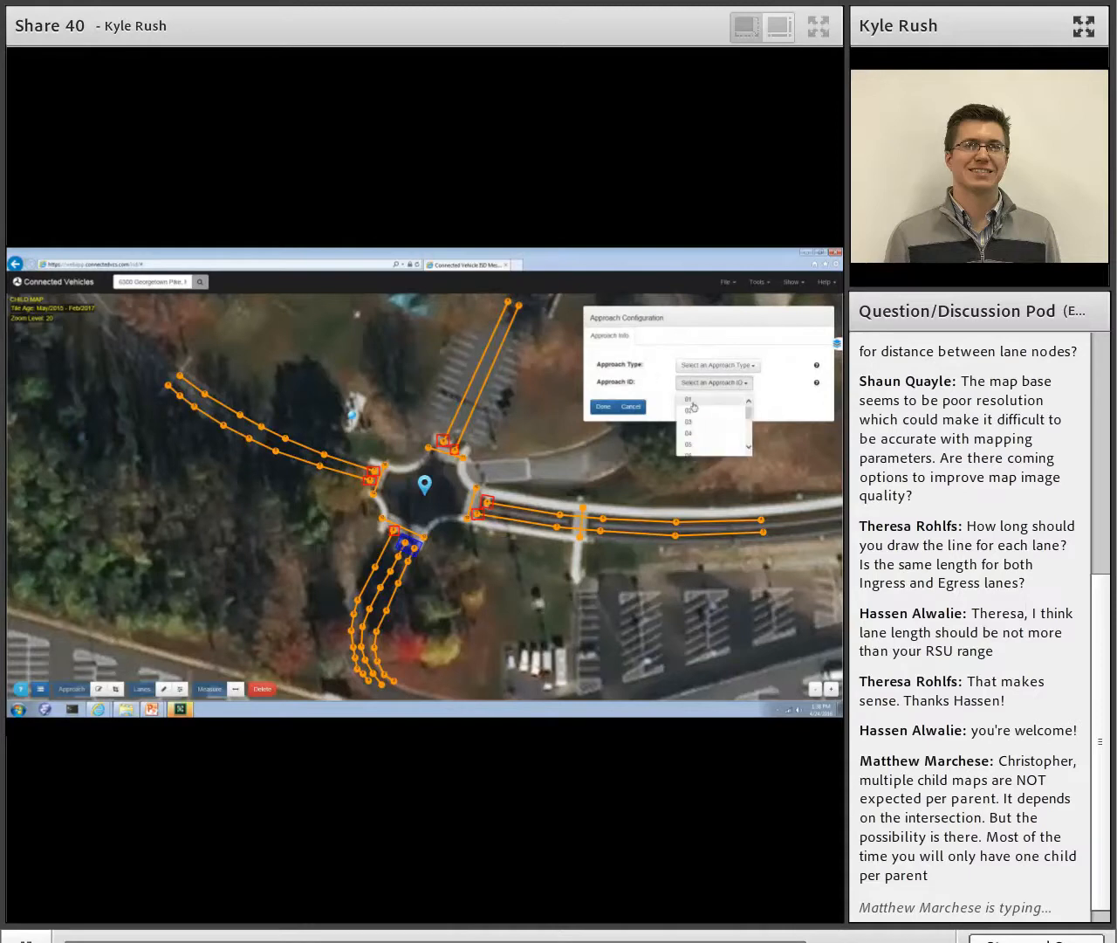
click(650, 381)
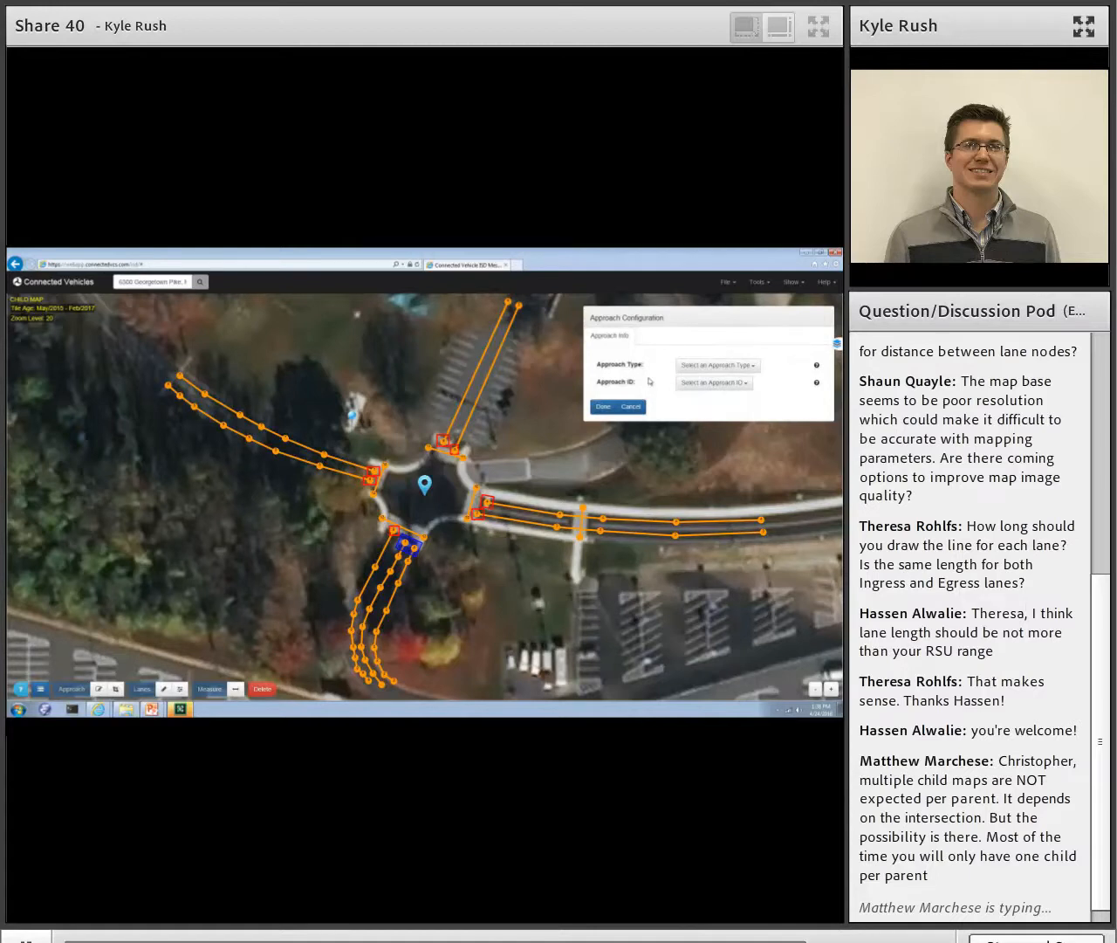
click(704, 365)
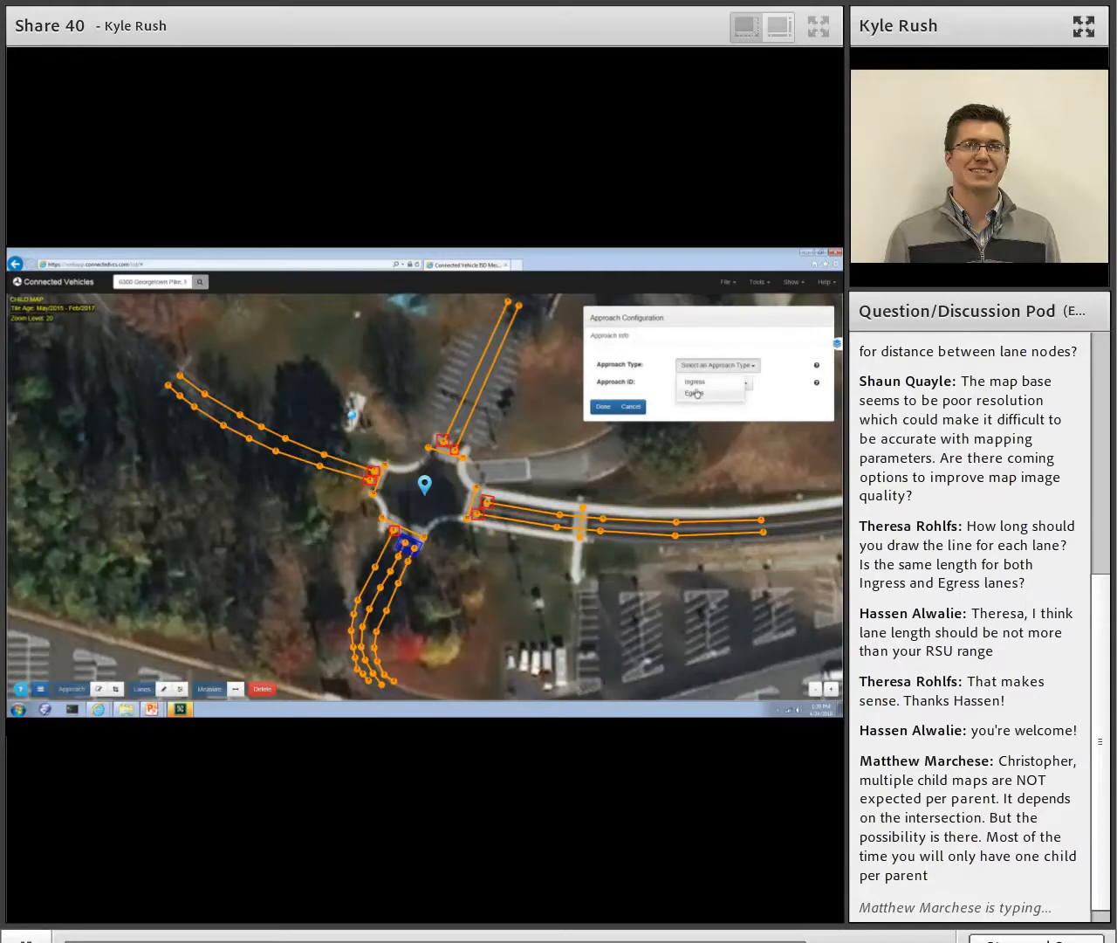
click(696, 382)
click(697, 385)
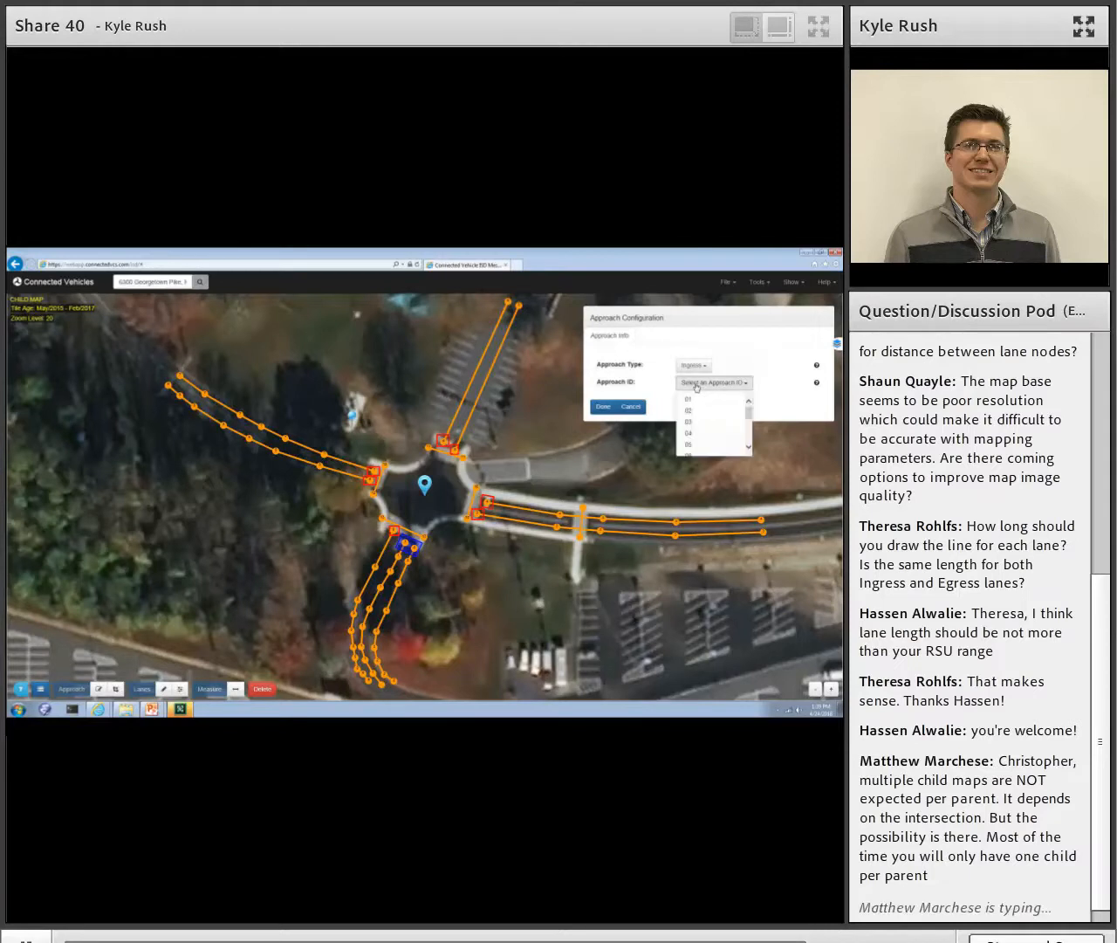
click(689, 398)
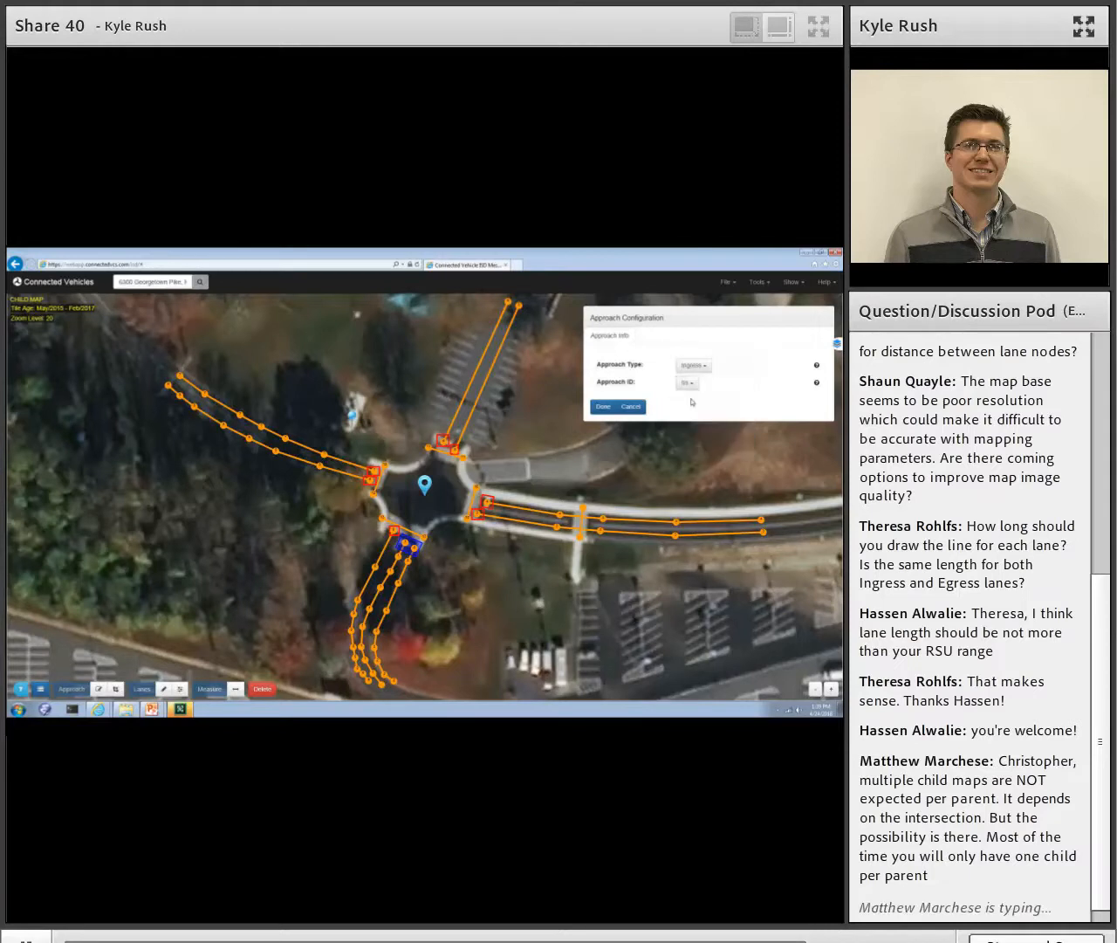
click(604, 408)
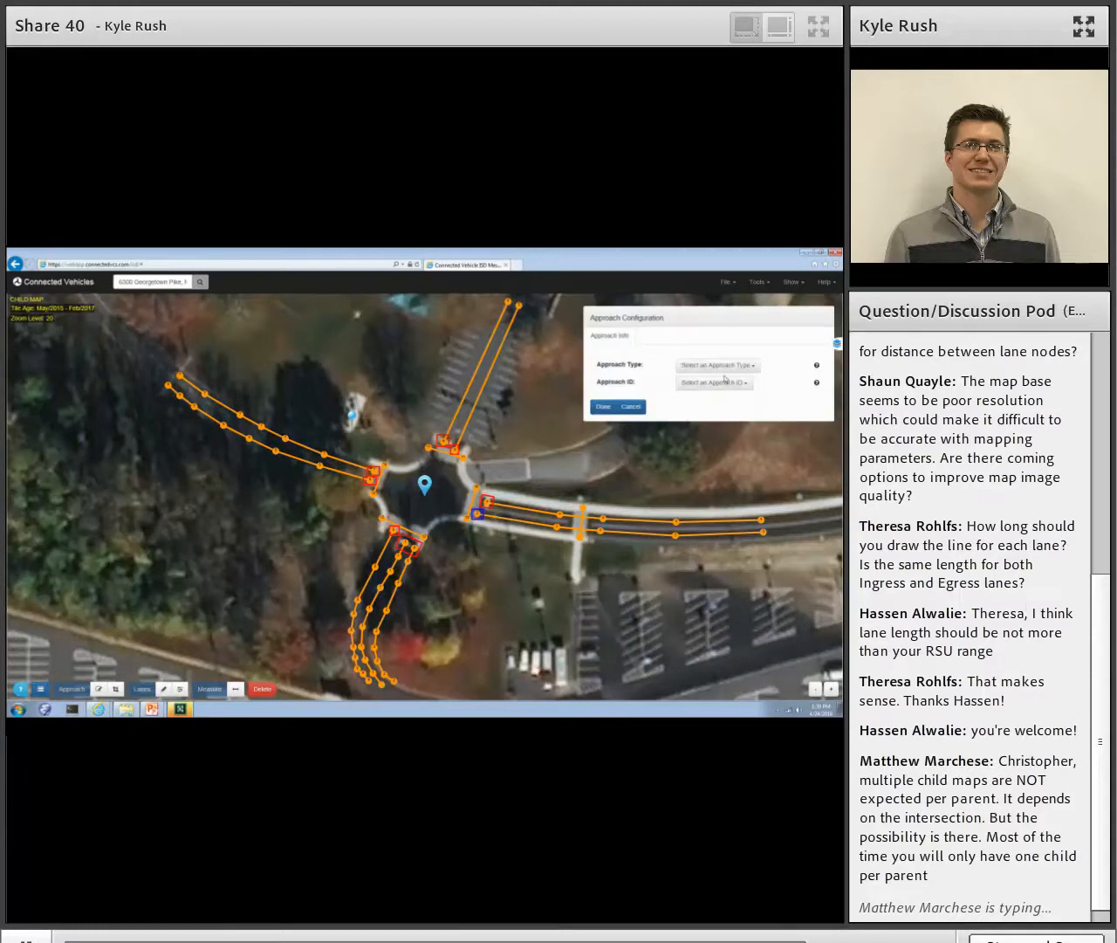
- Configure the approach box at the inner end of the east leg's southern lane as Egress with approach ID 02
click(707, 366)
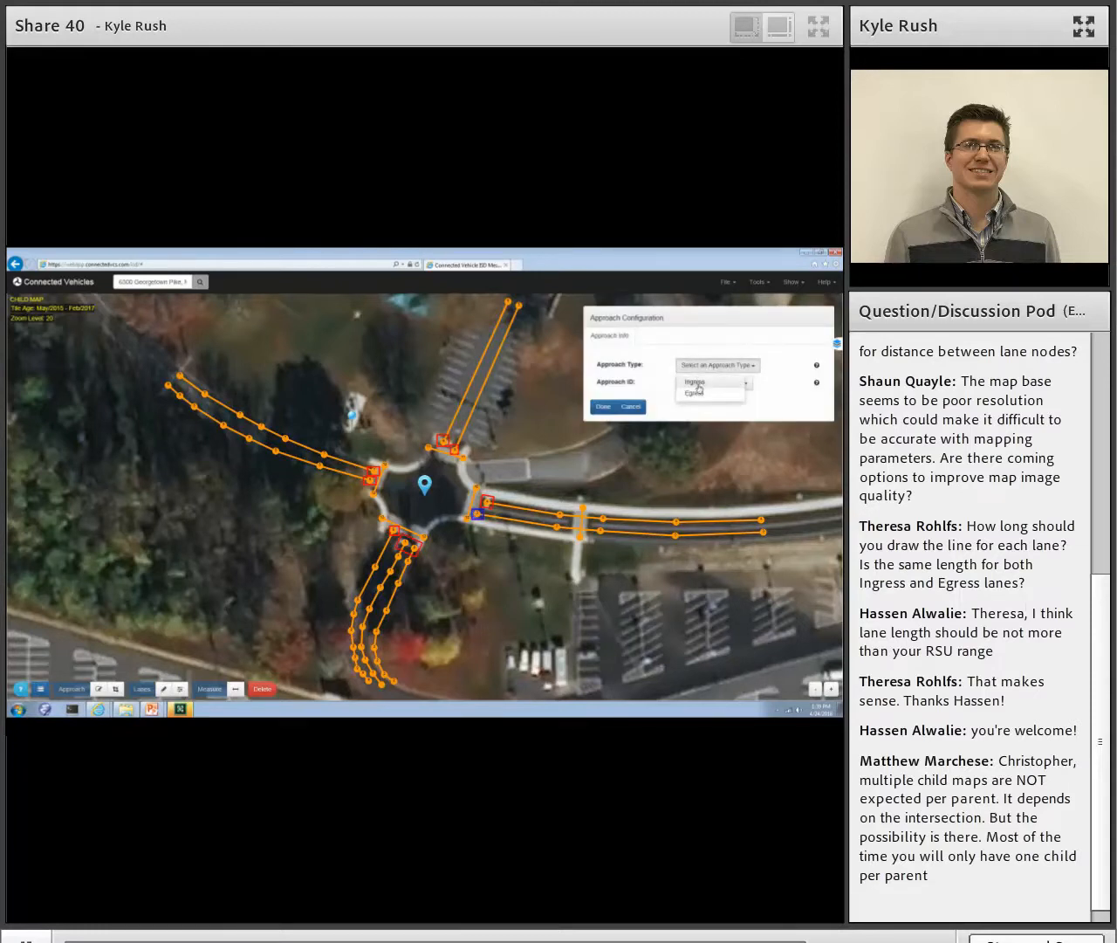
click(694, 392)
click(694, 386)
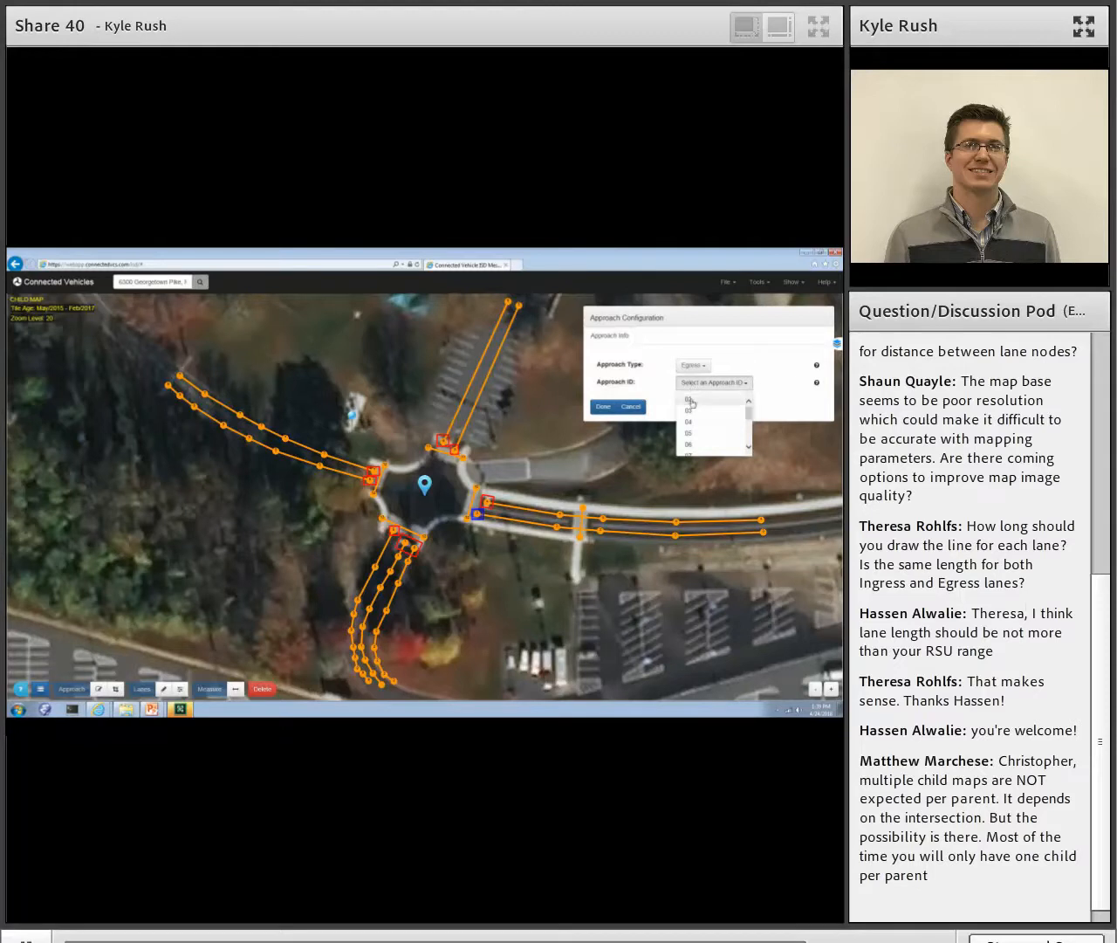
click(689, 399)
click(602, 407)
- Configure the approach box at the inner end of the east leg's northern lane as Ingress with approach ID 03
click(488, 502)
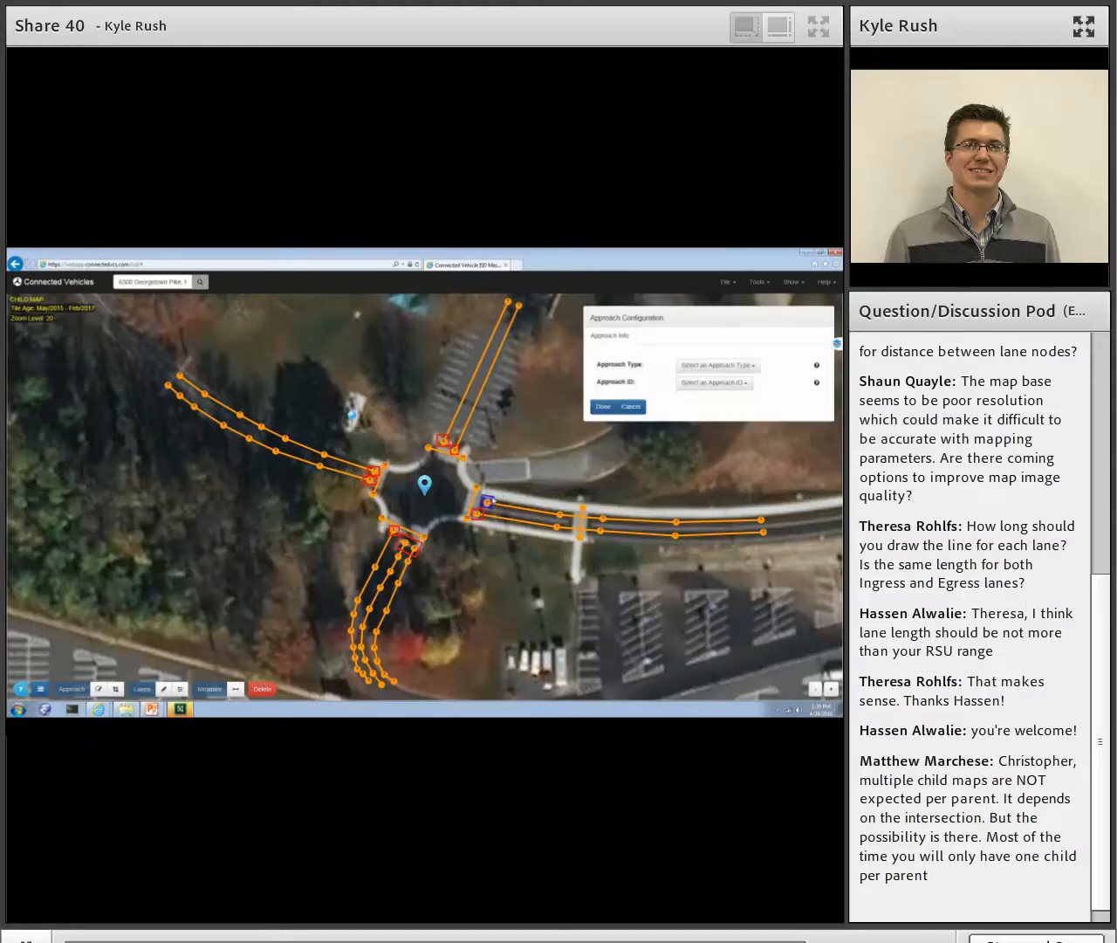
click(705, 366)
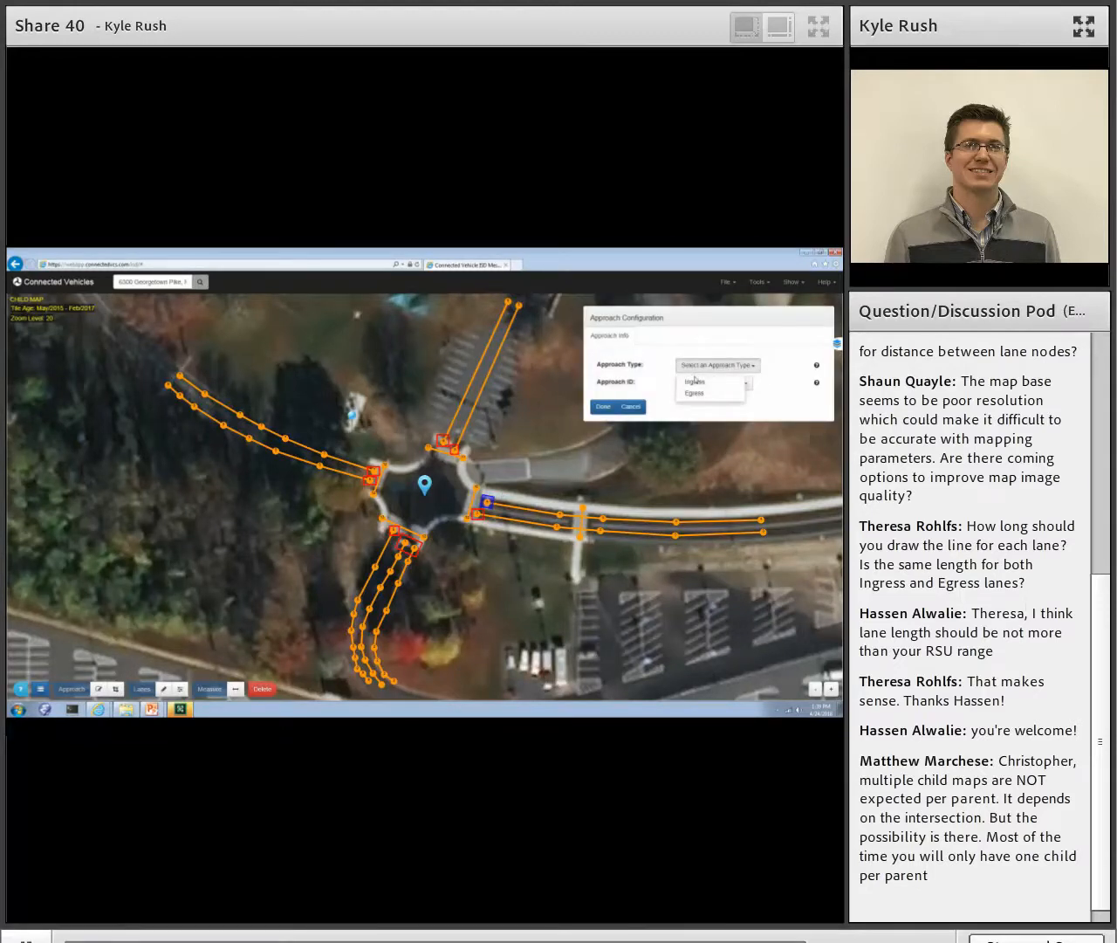
click(695, 382)
click(689, 384)
click(691, 399)
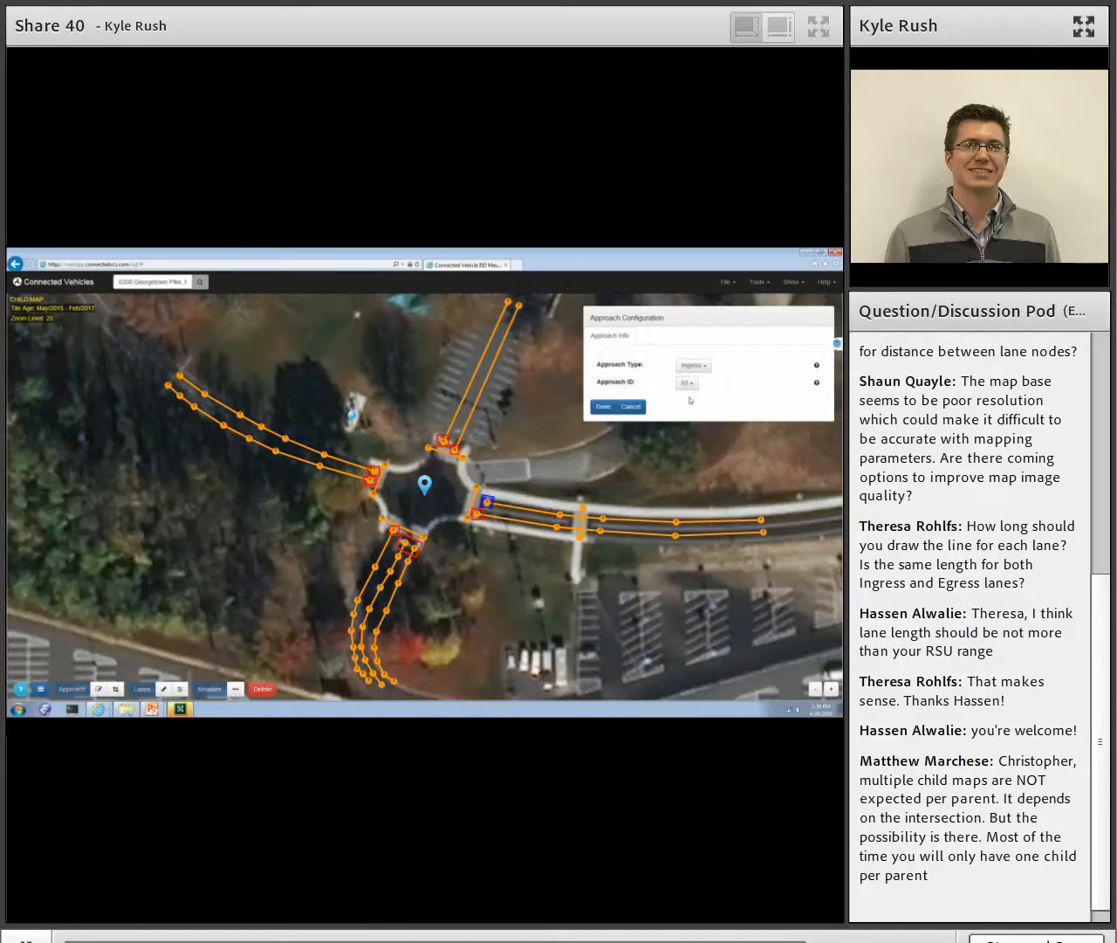
click(604, 407)
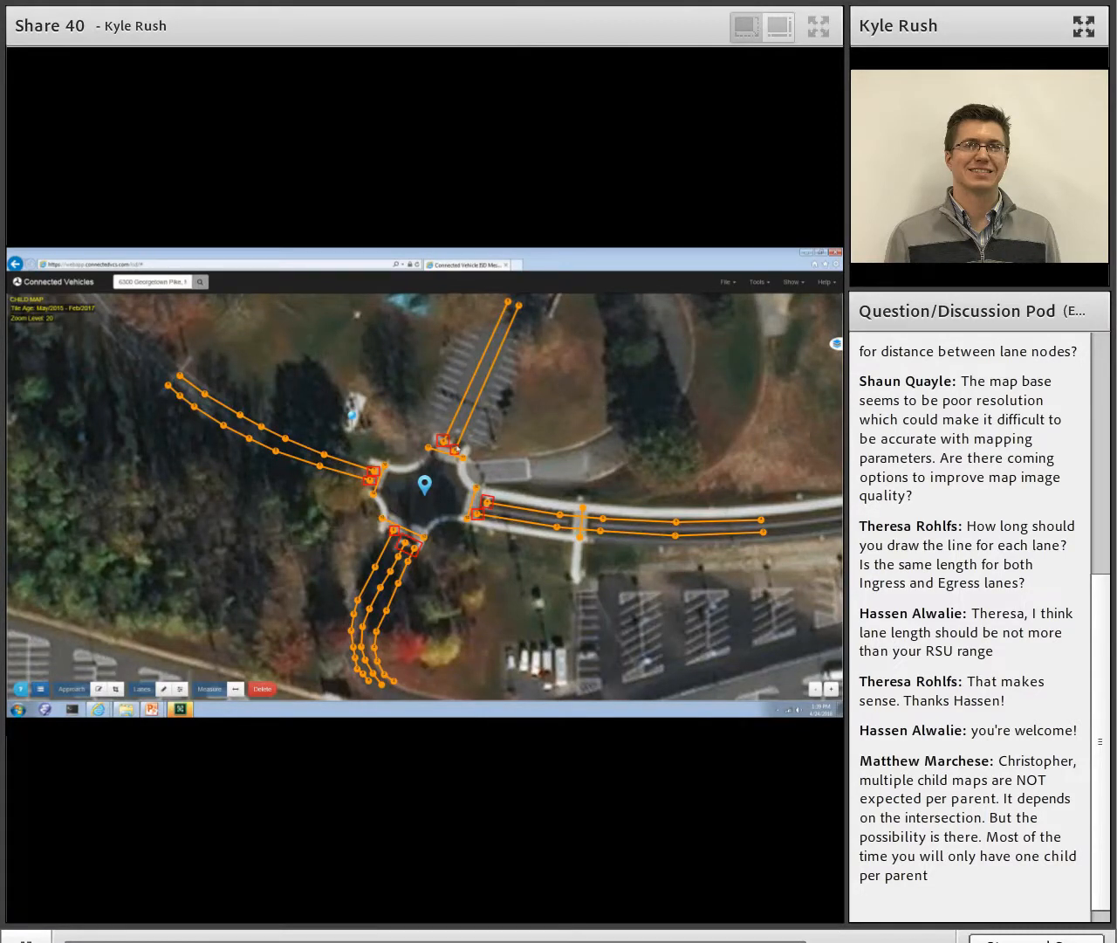
- Configure the approach box at the inner end of the north leg's eastern lane as Egress with approach ID 04
click(455, 448)
click(717, 365)
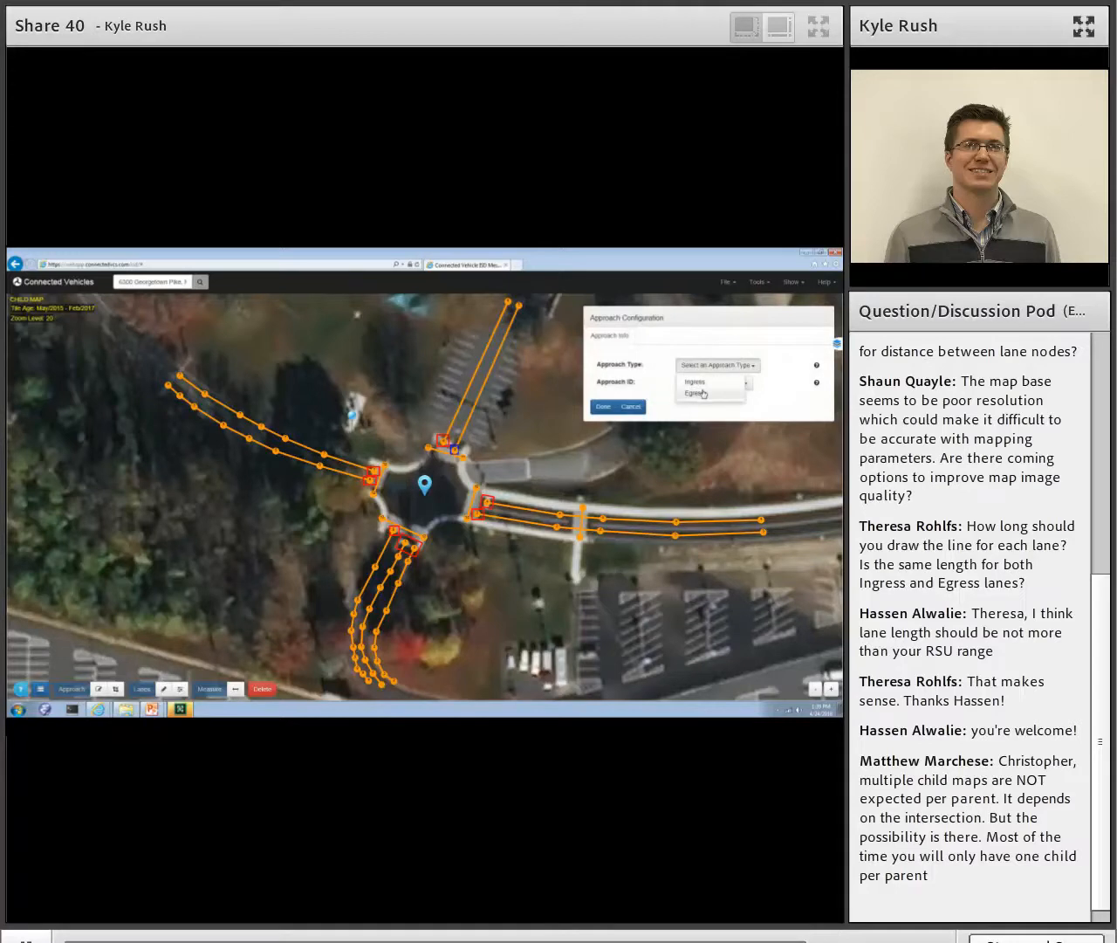
click(703, 392)
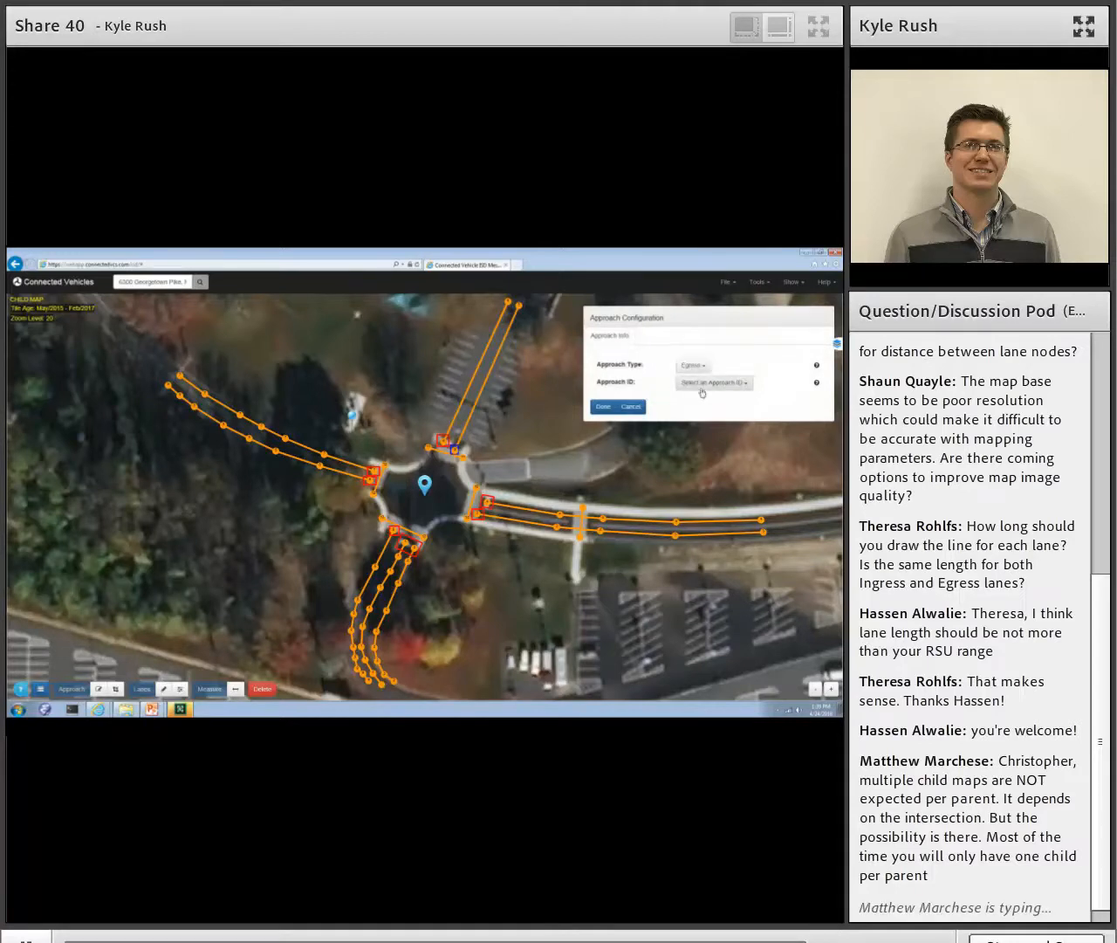
click(701, 387)
click(698, 399)
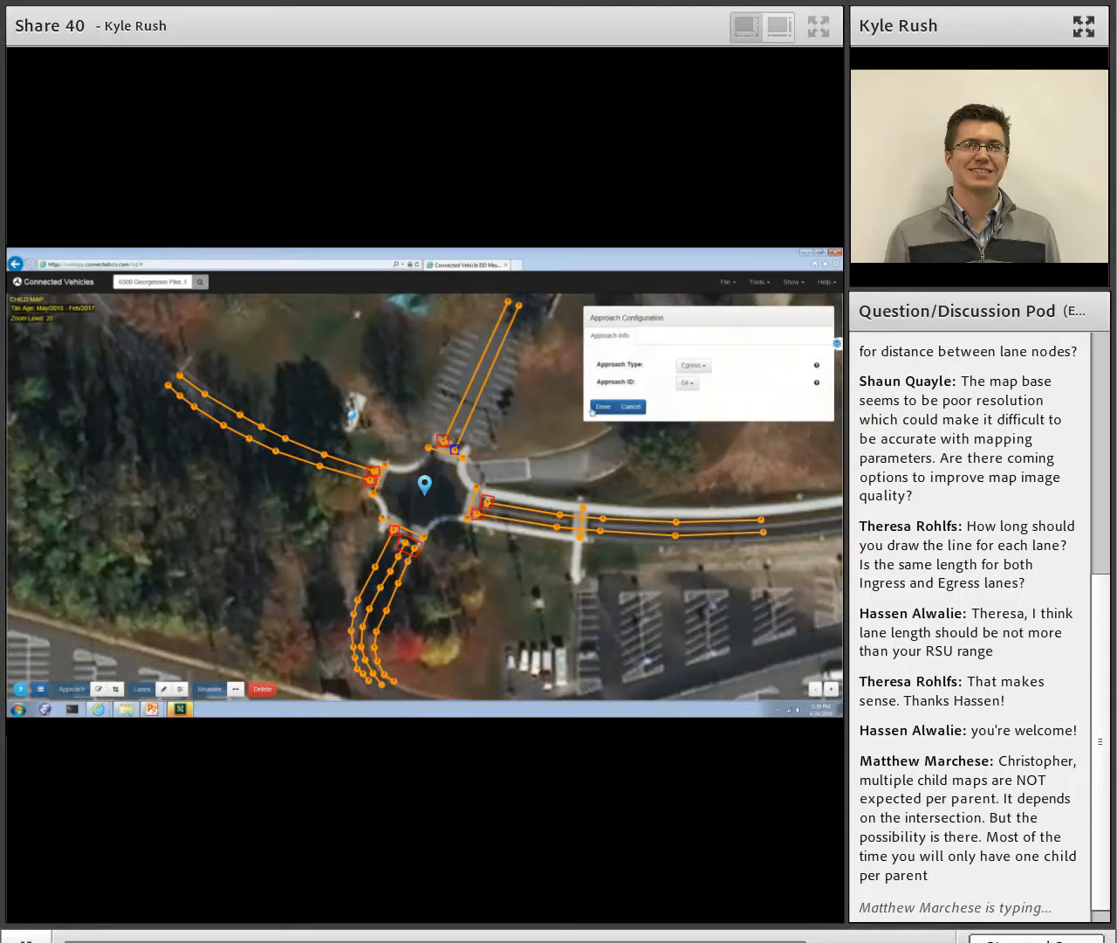
click(593, 410)
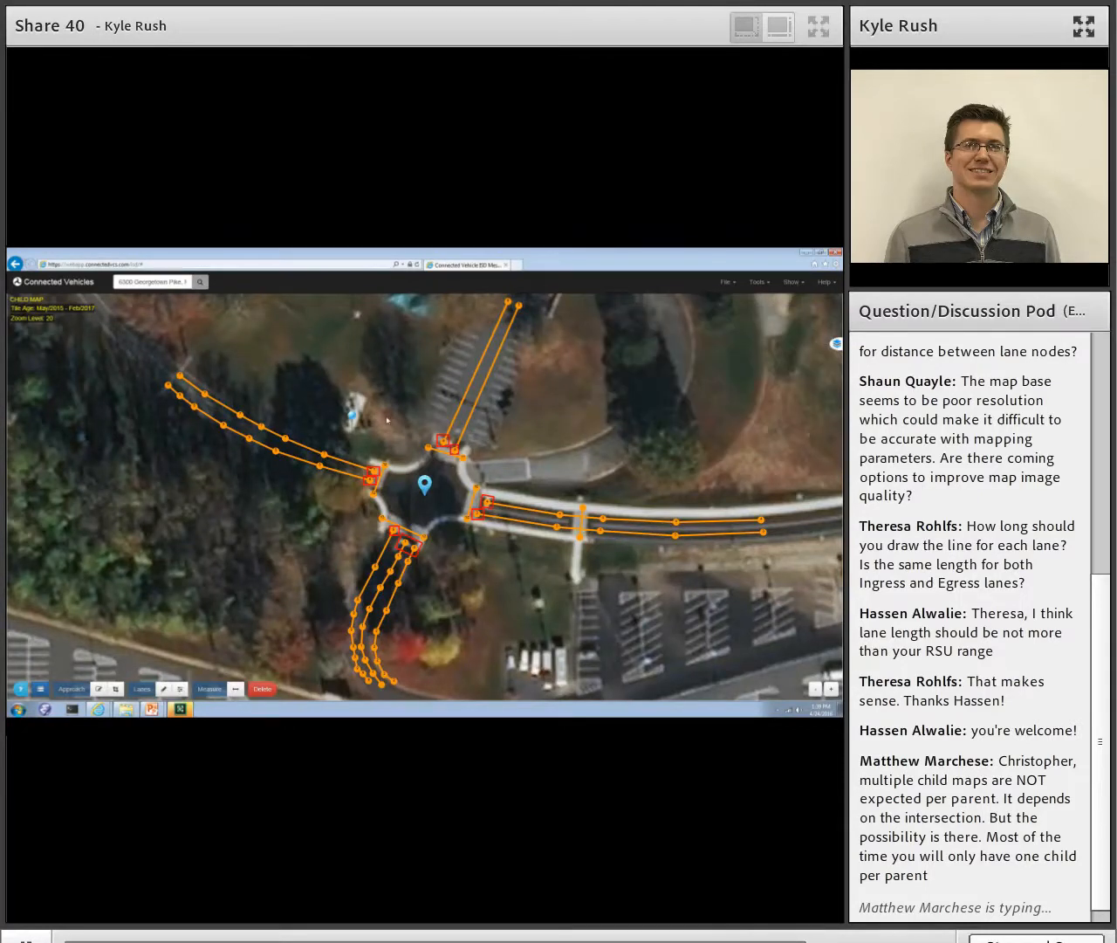
- Configure the approach box at the inner end of the north leg's western lane as Ingress with approach ID 05
click(444, 440)
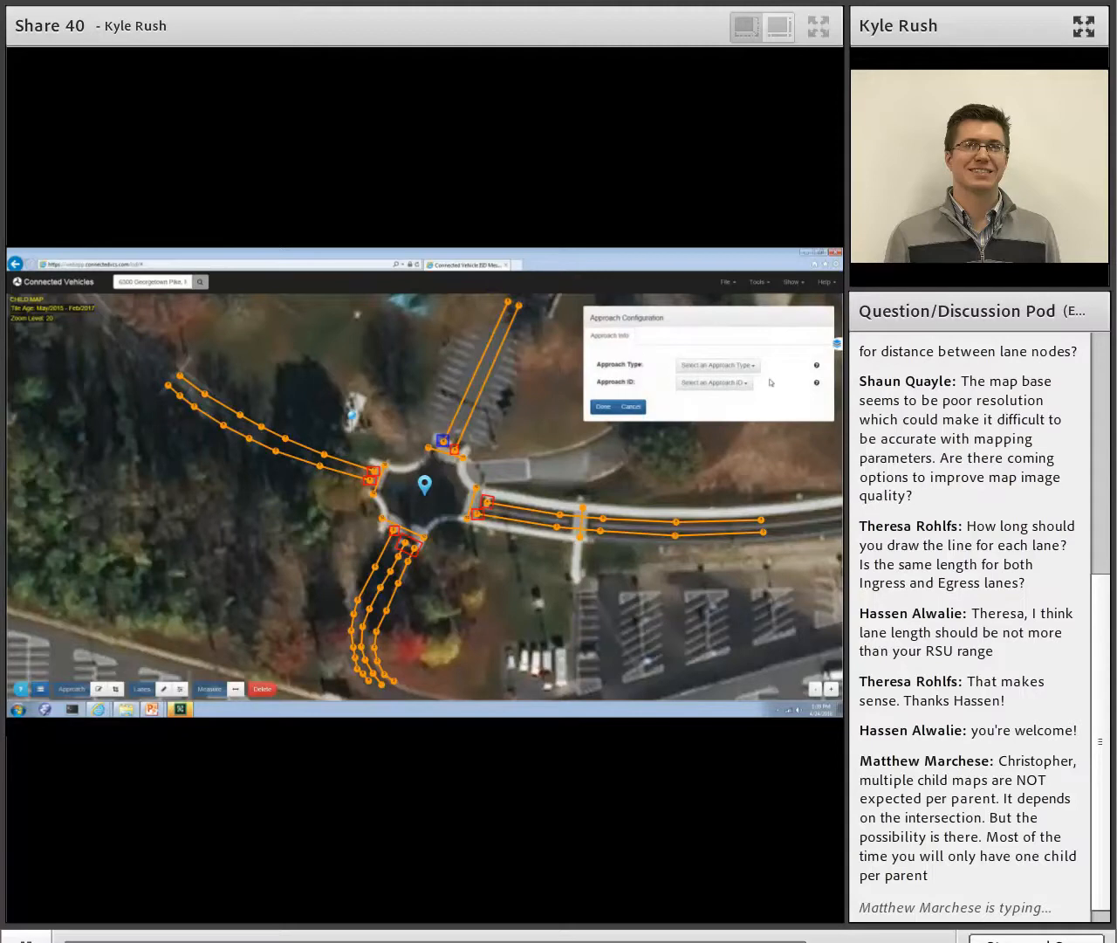
click(727, 368)
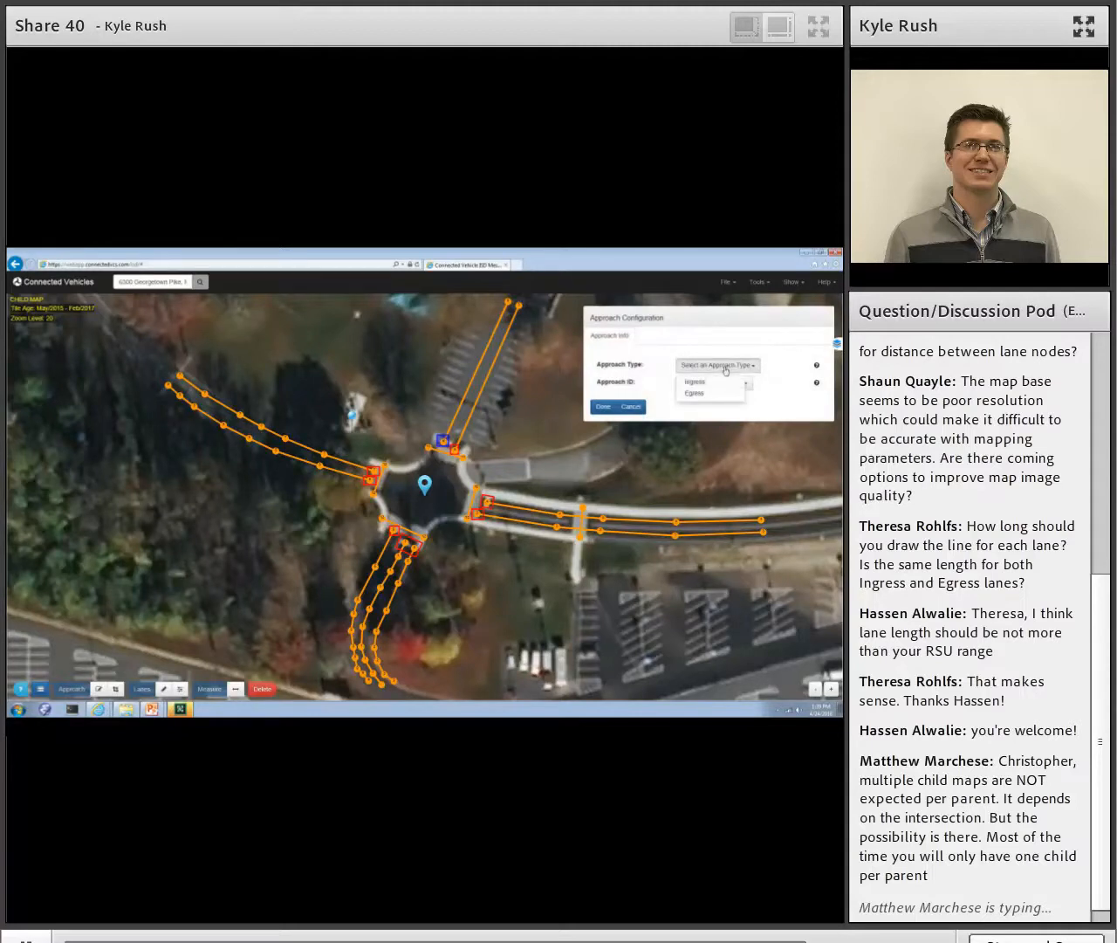
click(697, 382)
click(703, 383)
click(698, 400)
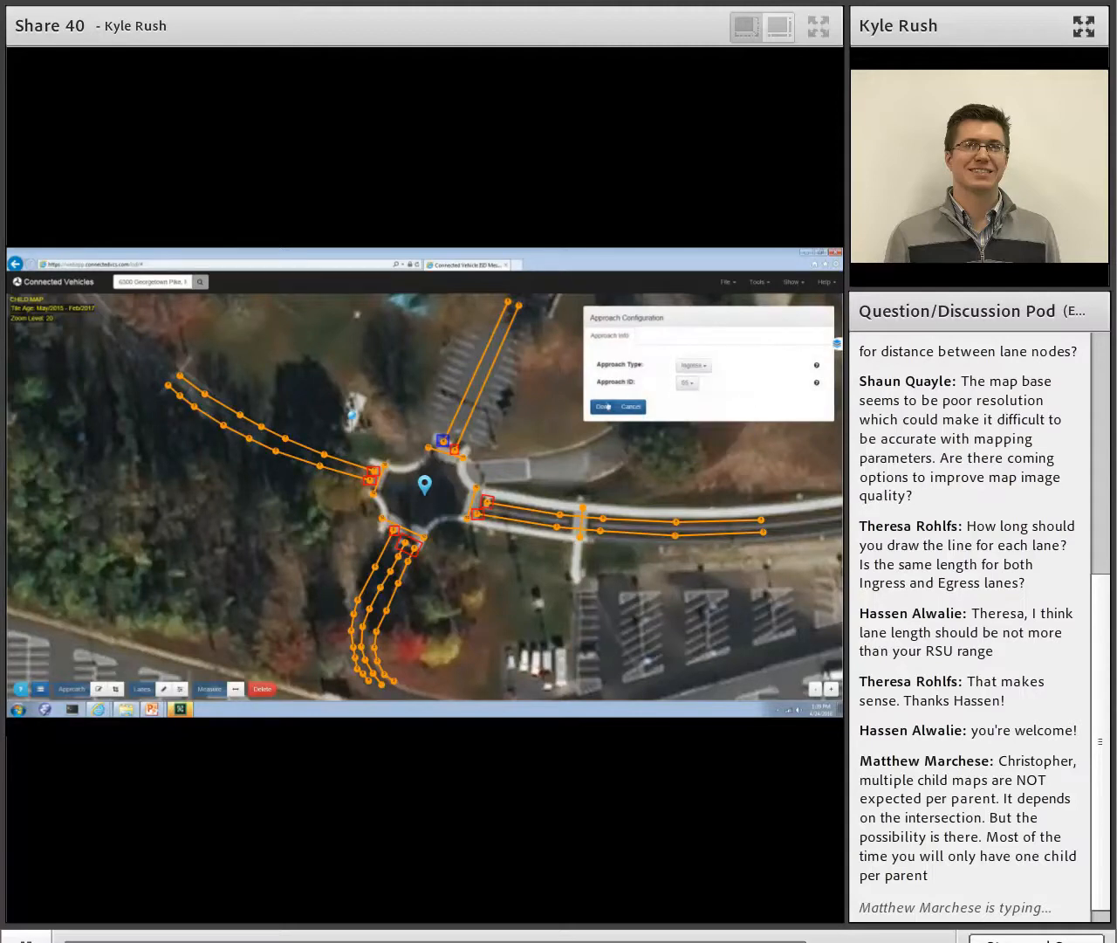
click(602, 407)
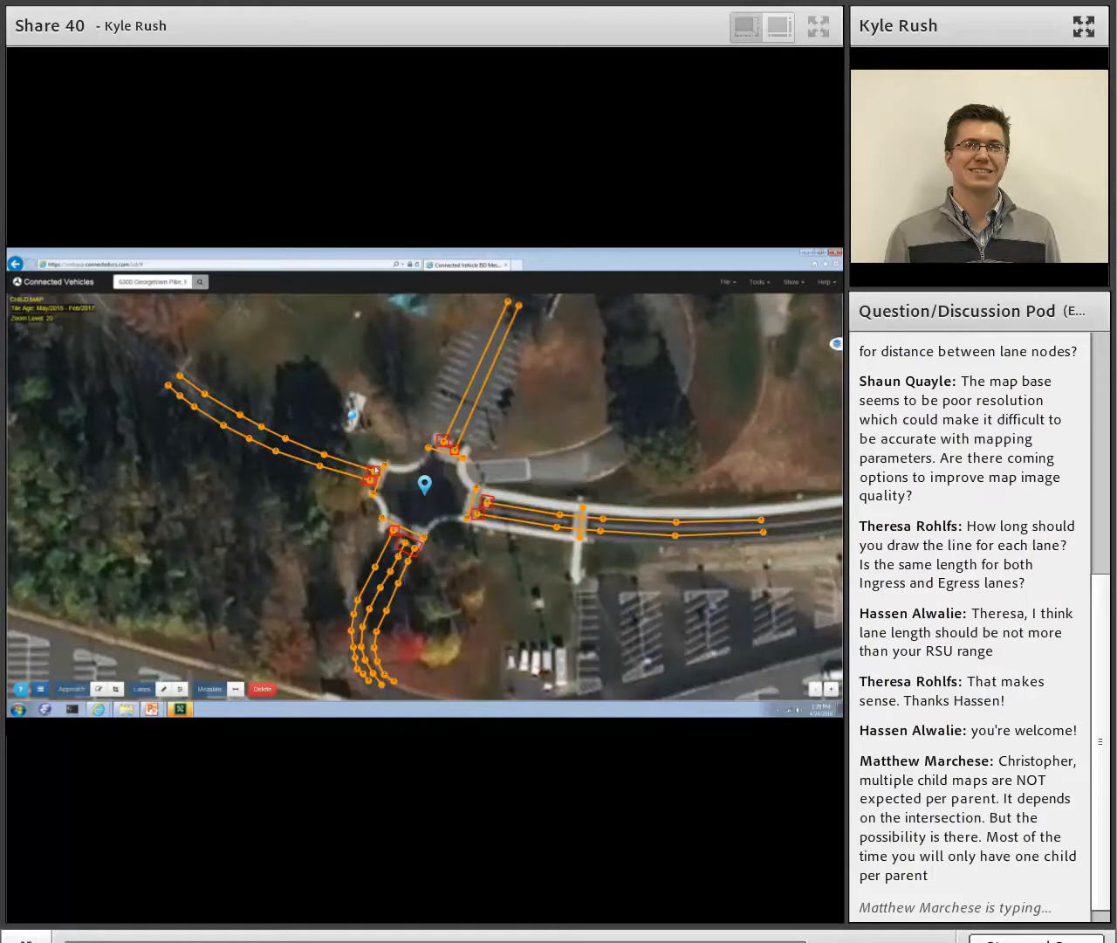
- Configure the approach box at the inner end of the west leg's northern lane as Egress with approach ID 06
click(376, 472)
click(715, 365)
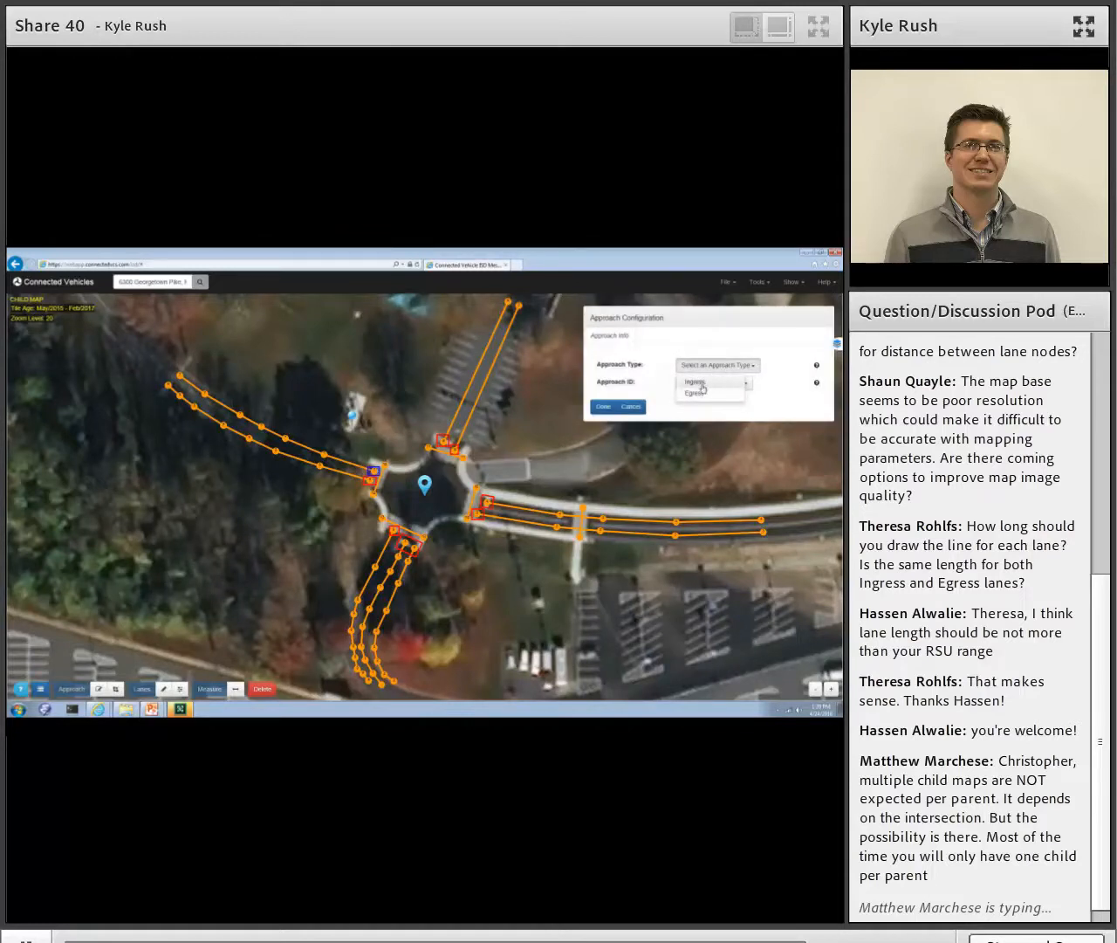
click(698, 393)
click(703, 384)
click(692, 399)
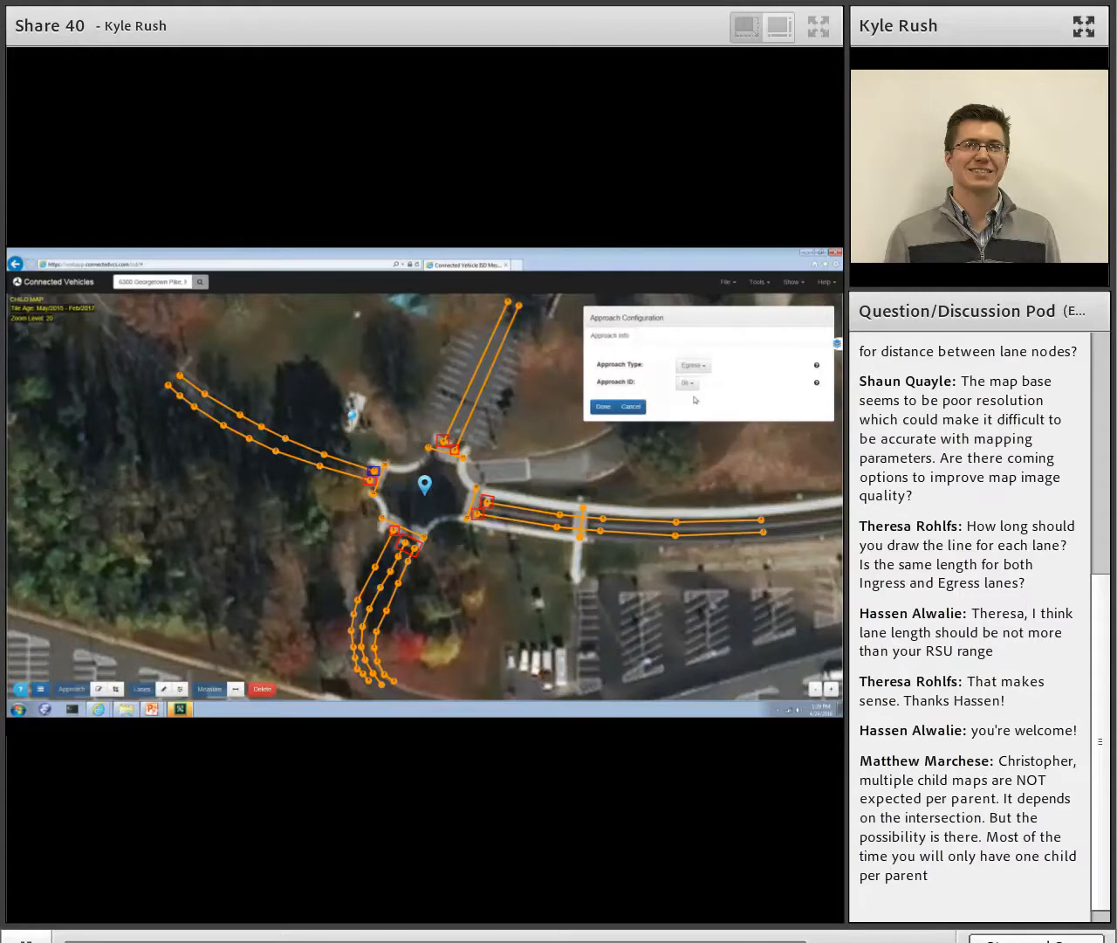
click(604, 407)
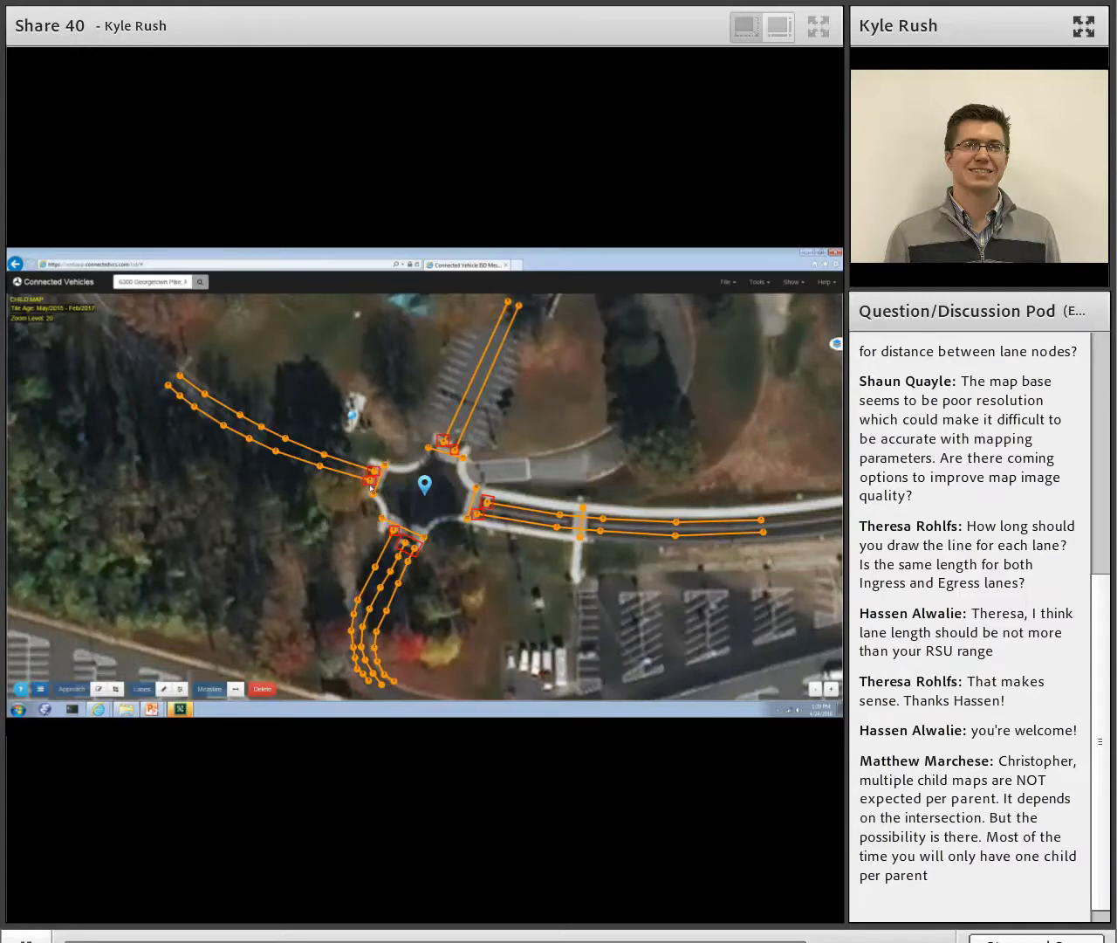
- Configure the approach box at the inner end of the west leg's southern lane as Ingress with approach ID 07
click(371, 480)
click(715, 364)
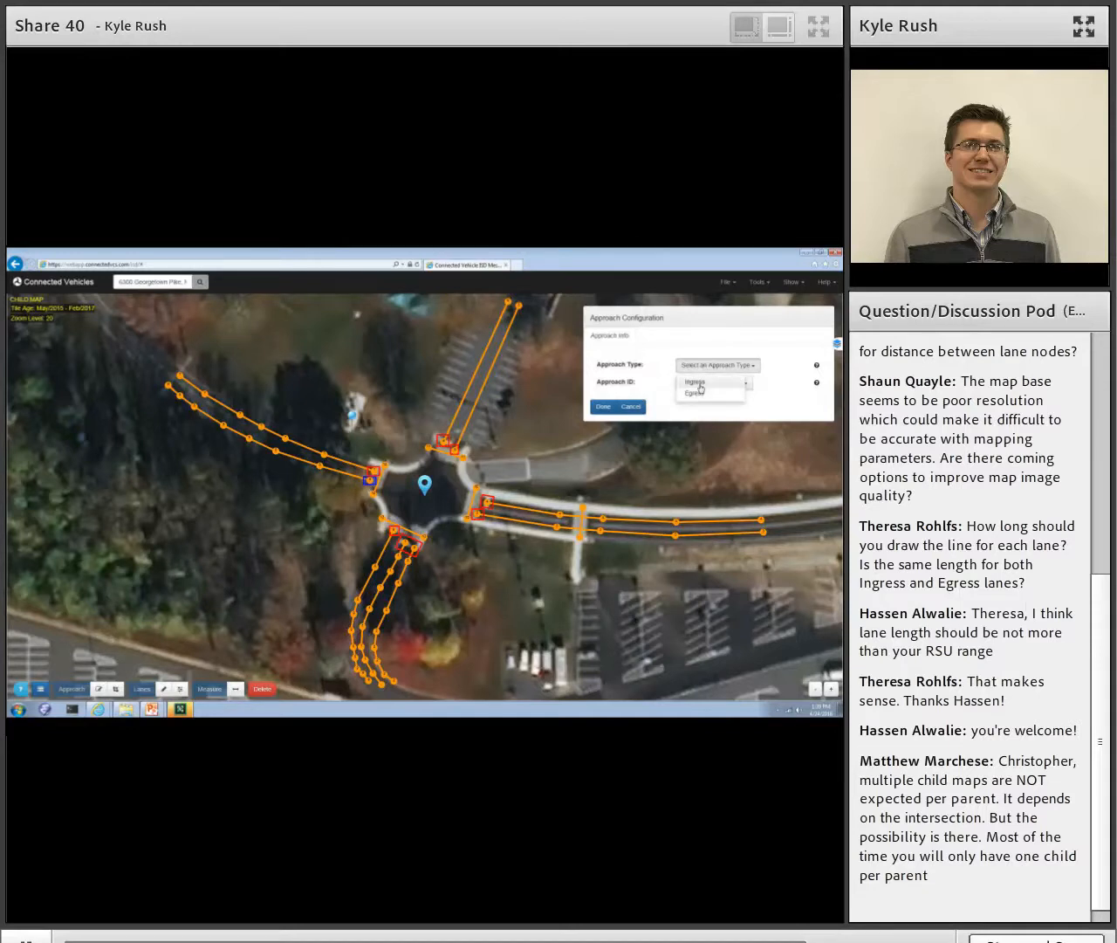
click(699, 382)
click(699, 384)
click(690, 401)
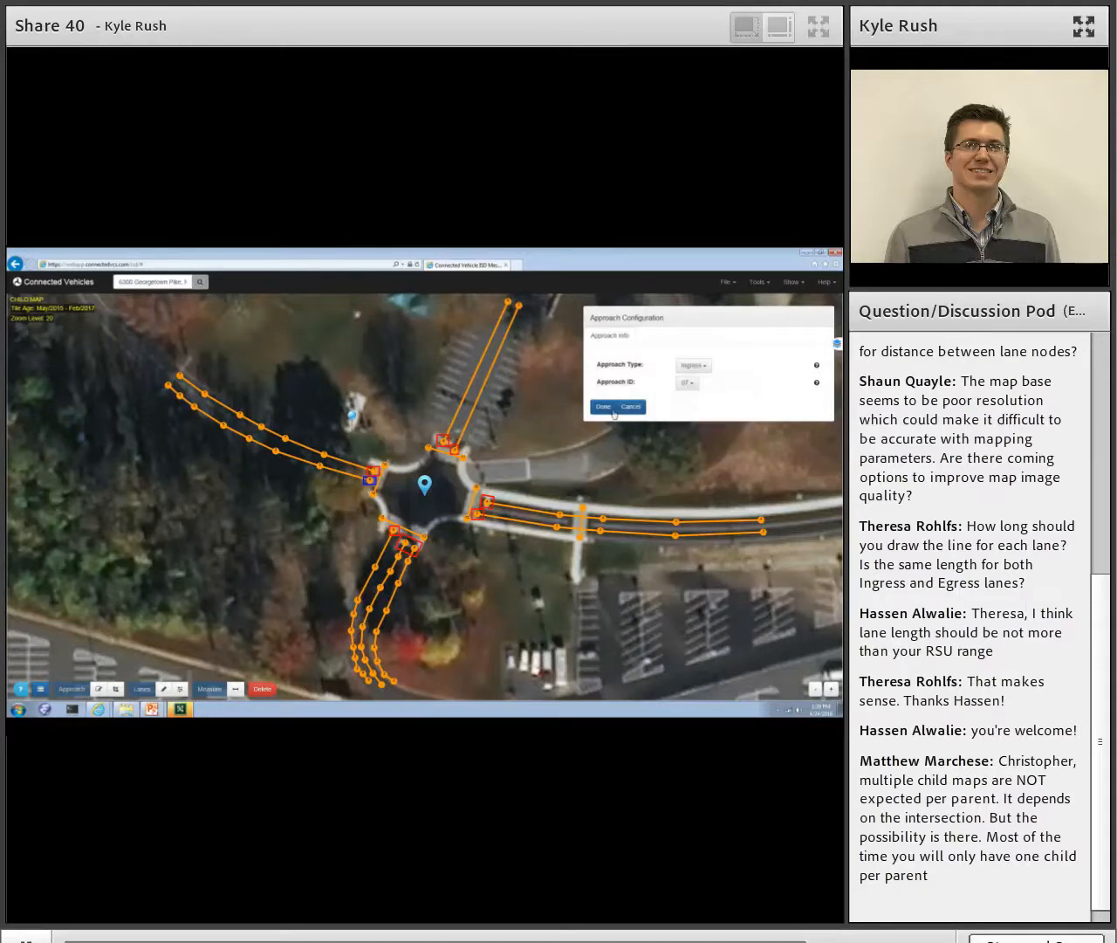
click(603, 407)
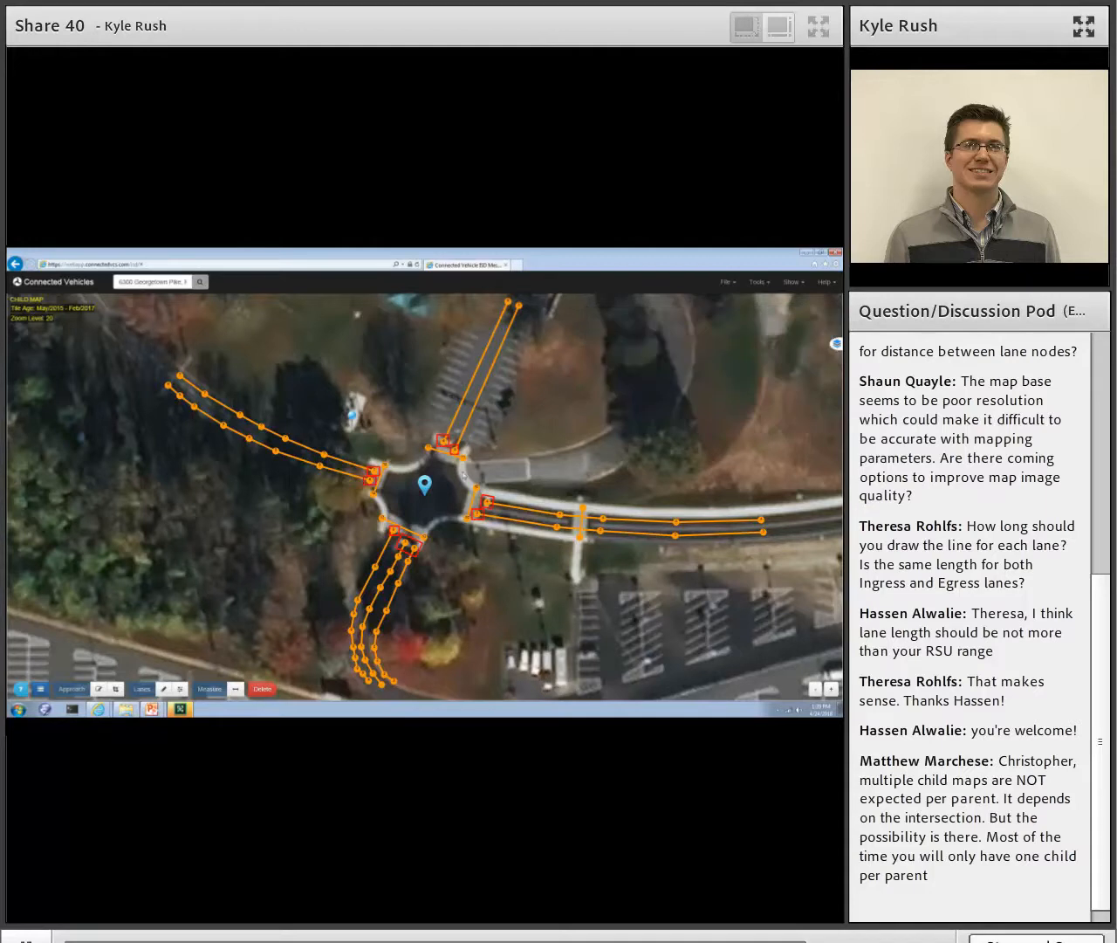
- Configure the approach box at the inner end of the south leg's westernmost lane as Egress with approach ID 08
click(394, 537)
click(707, 364)
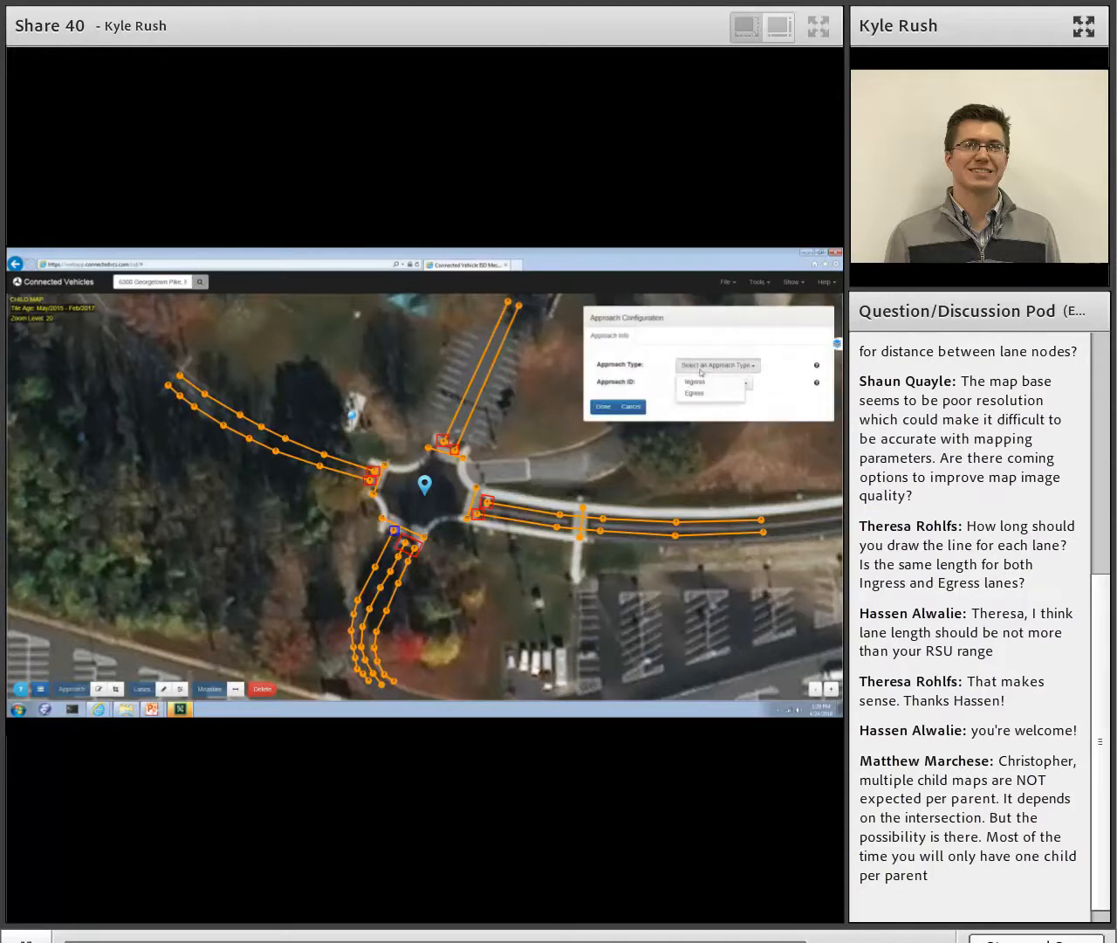
click(695, 393)
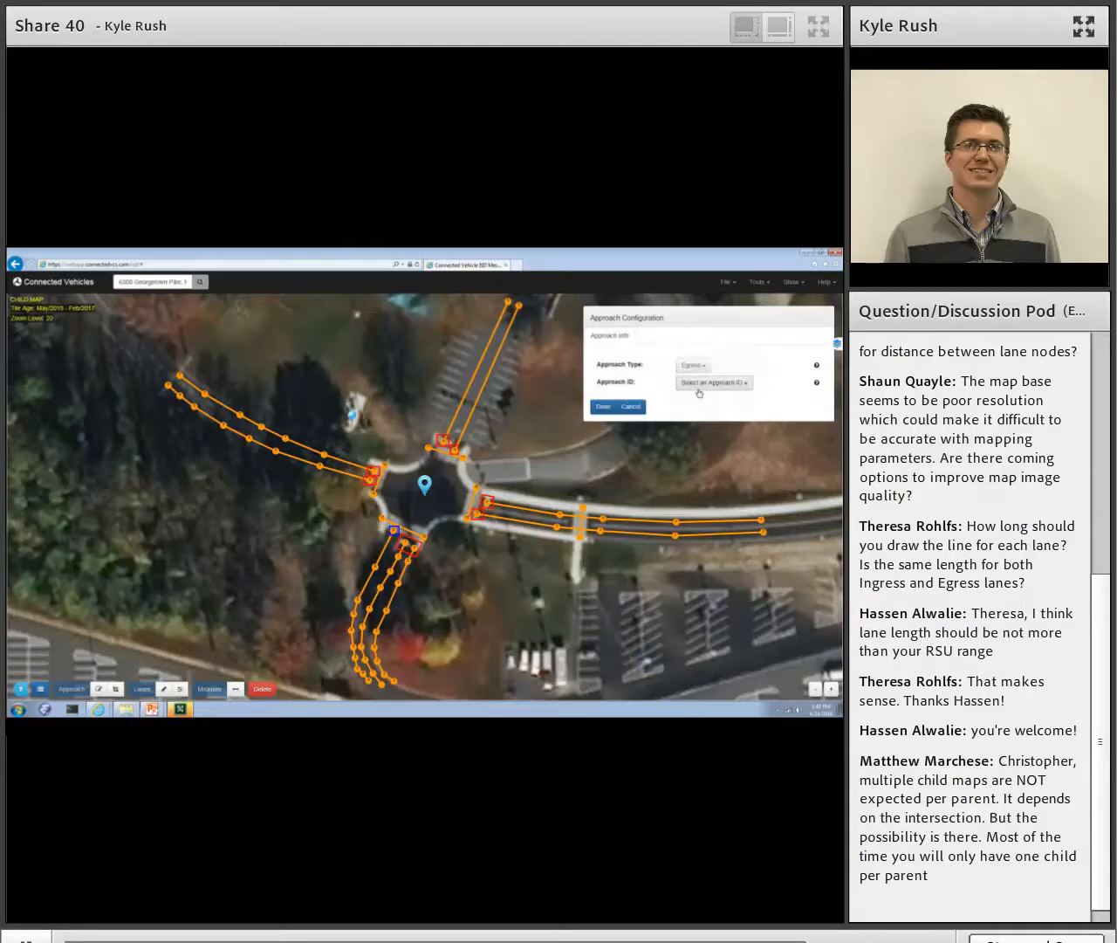
click(695, 384)
click(690, 400)
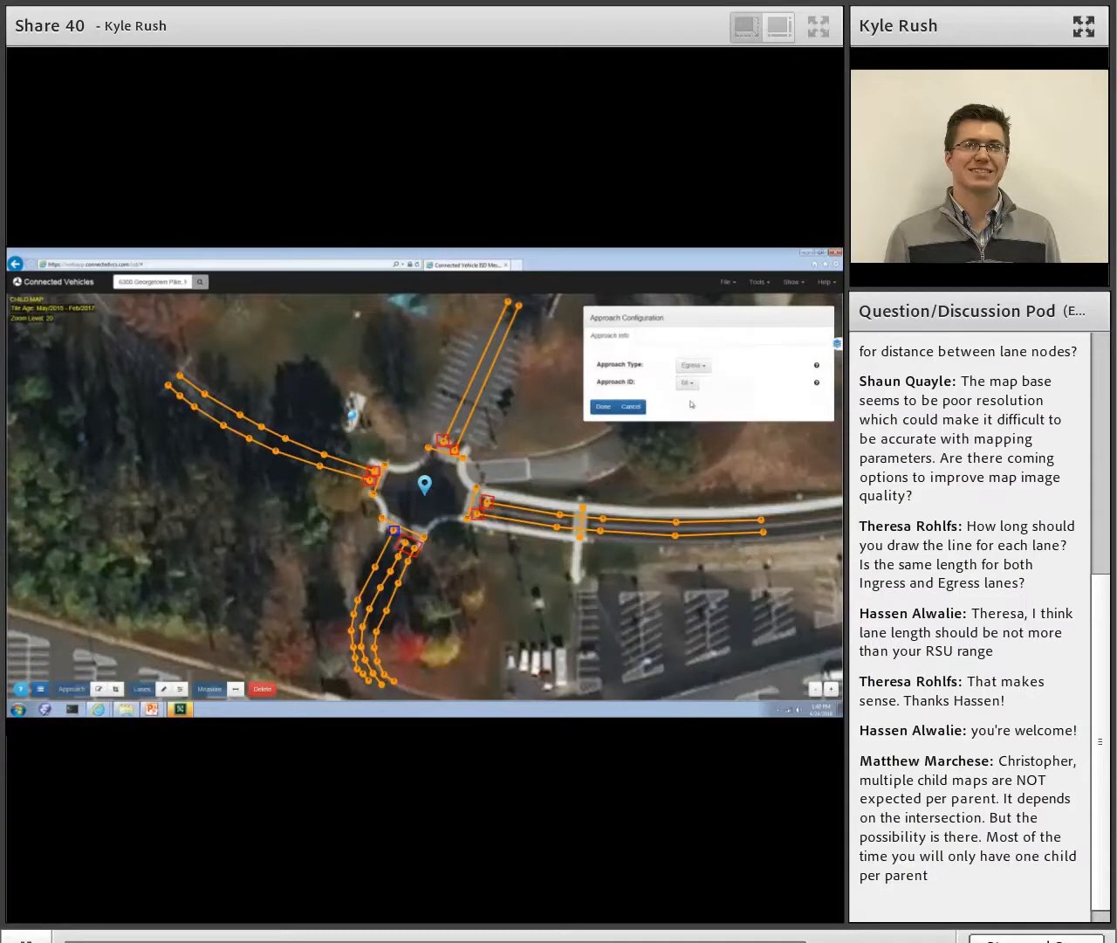
click(610, 409)
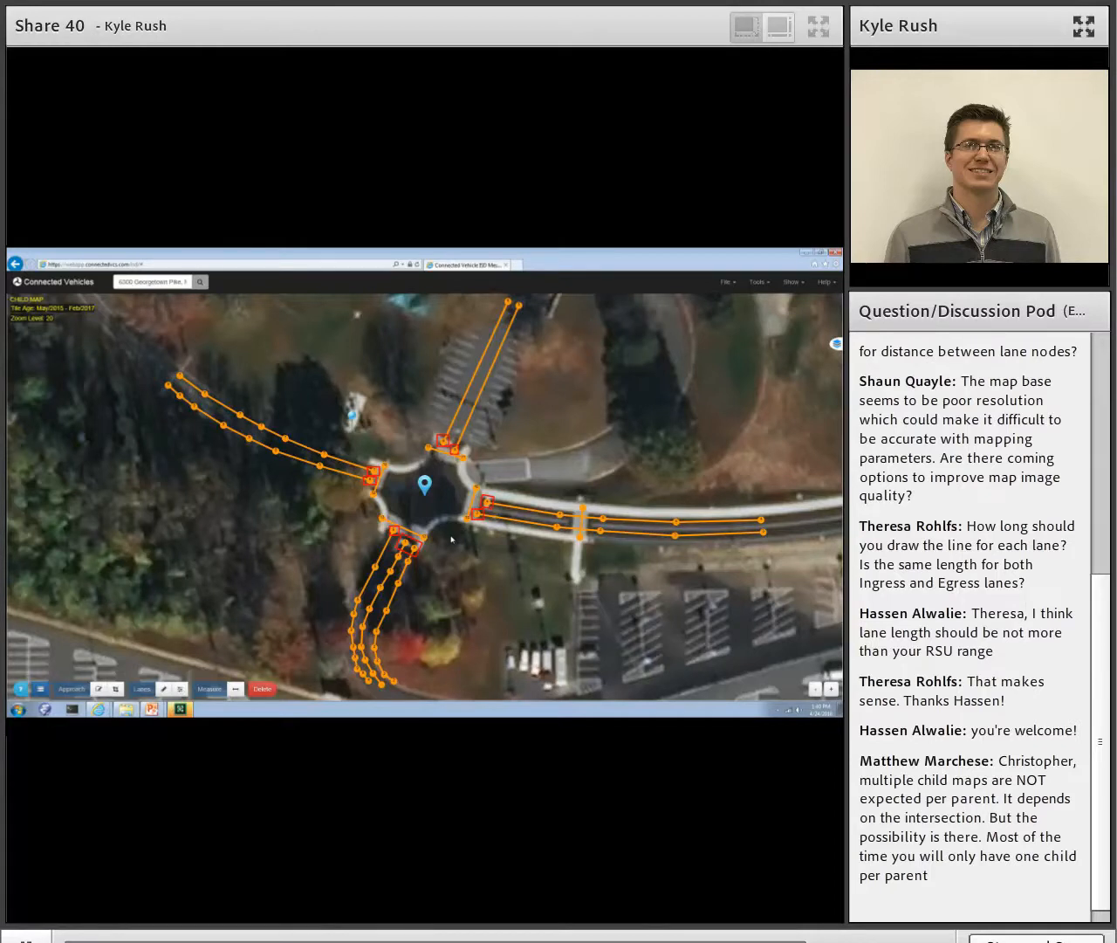
- Add the straight and left-turn arrows to the lane attributes of the south leg's middle lane, lane 01
click(406, 543)
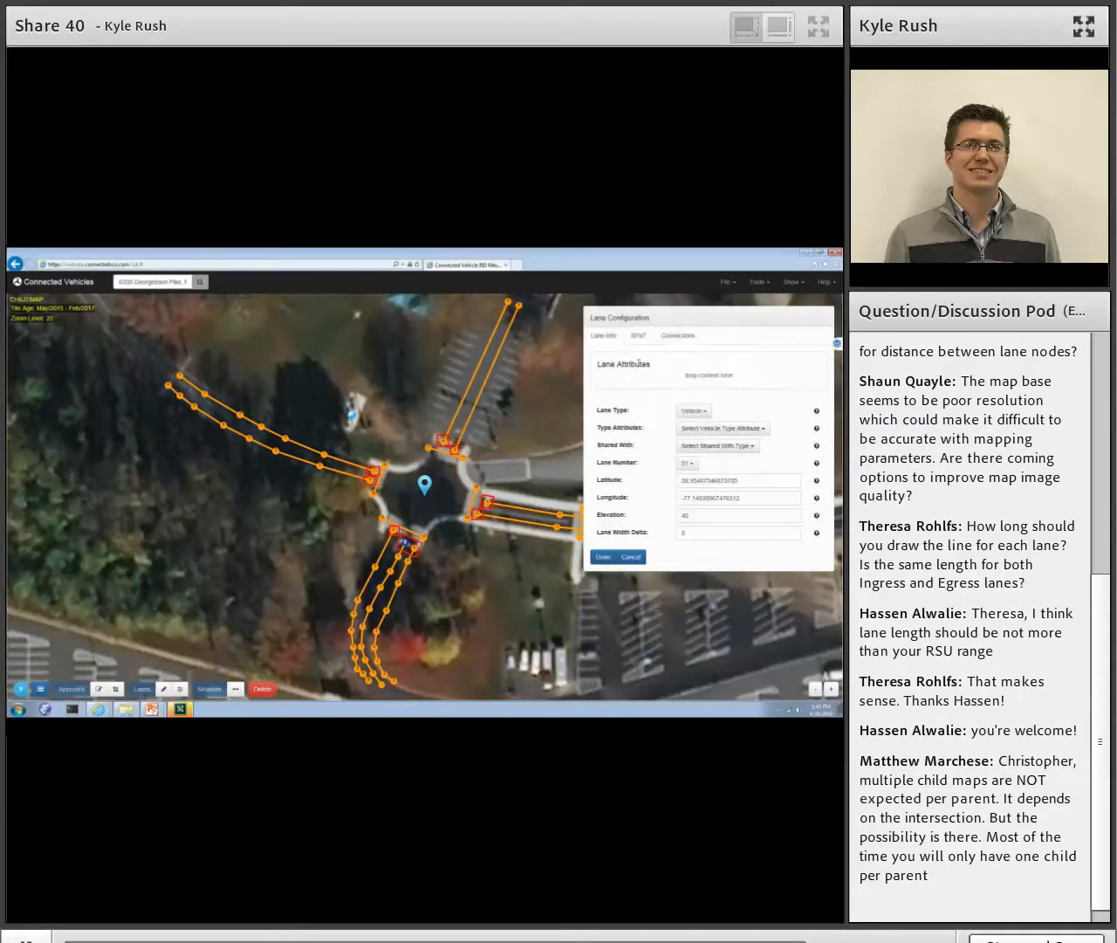
click(683, 340)
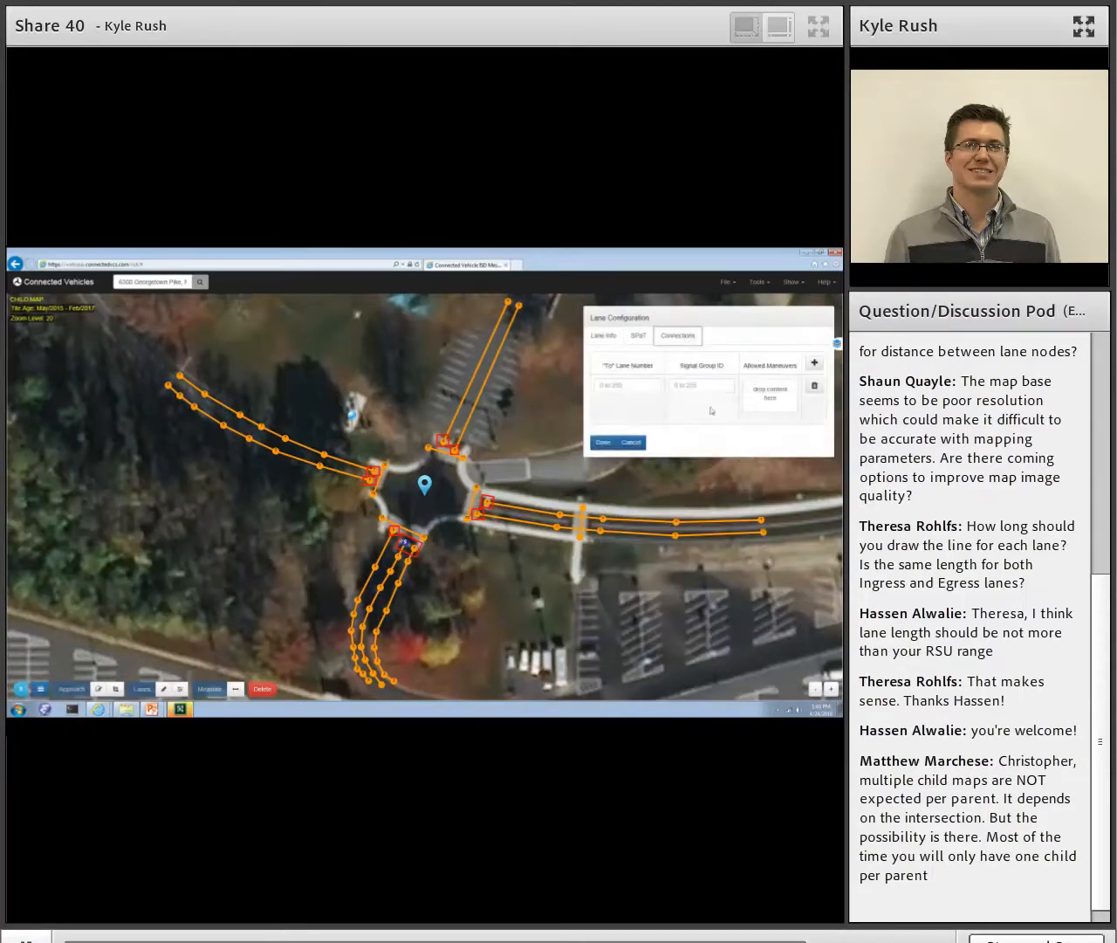
click(610, 343)
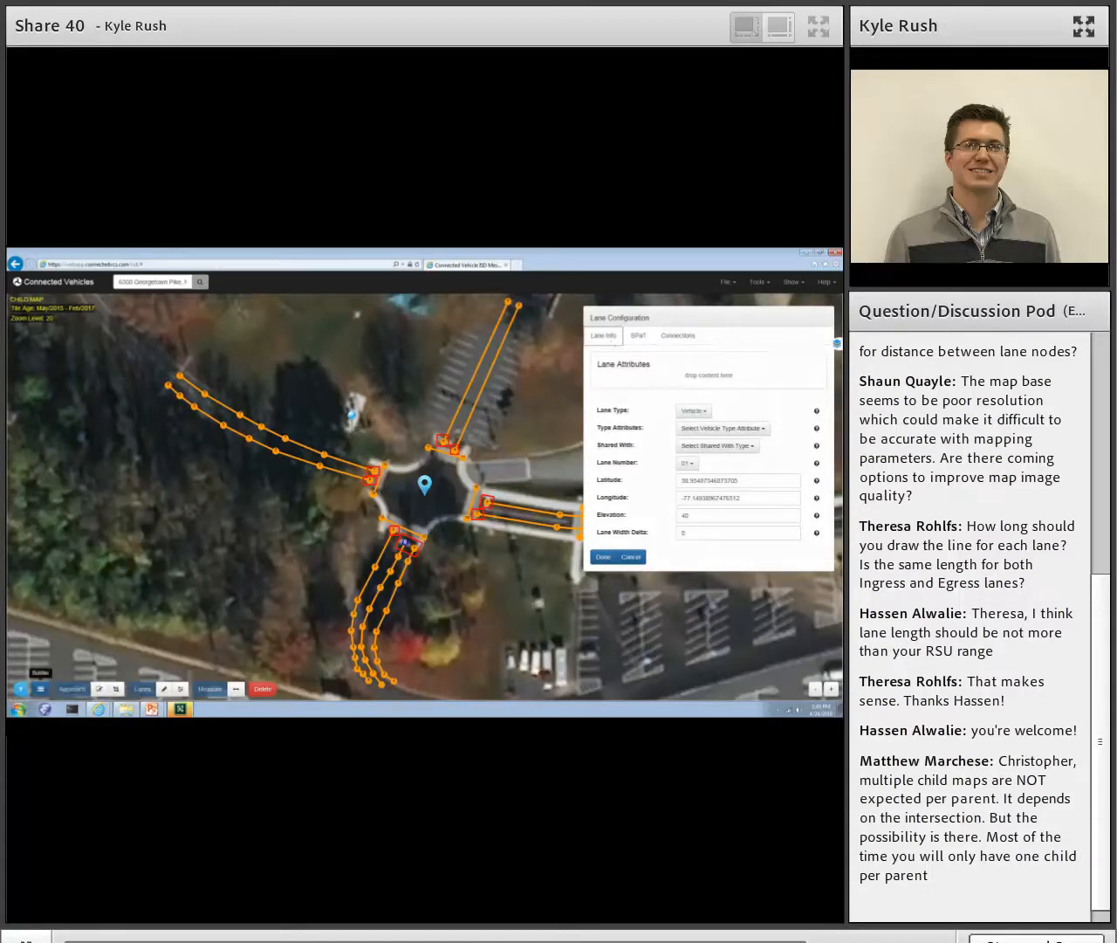
click(41, 690)
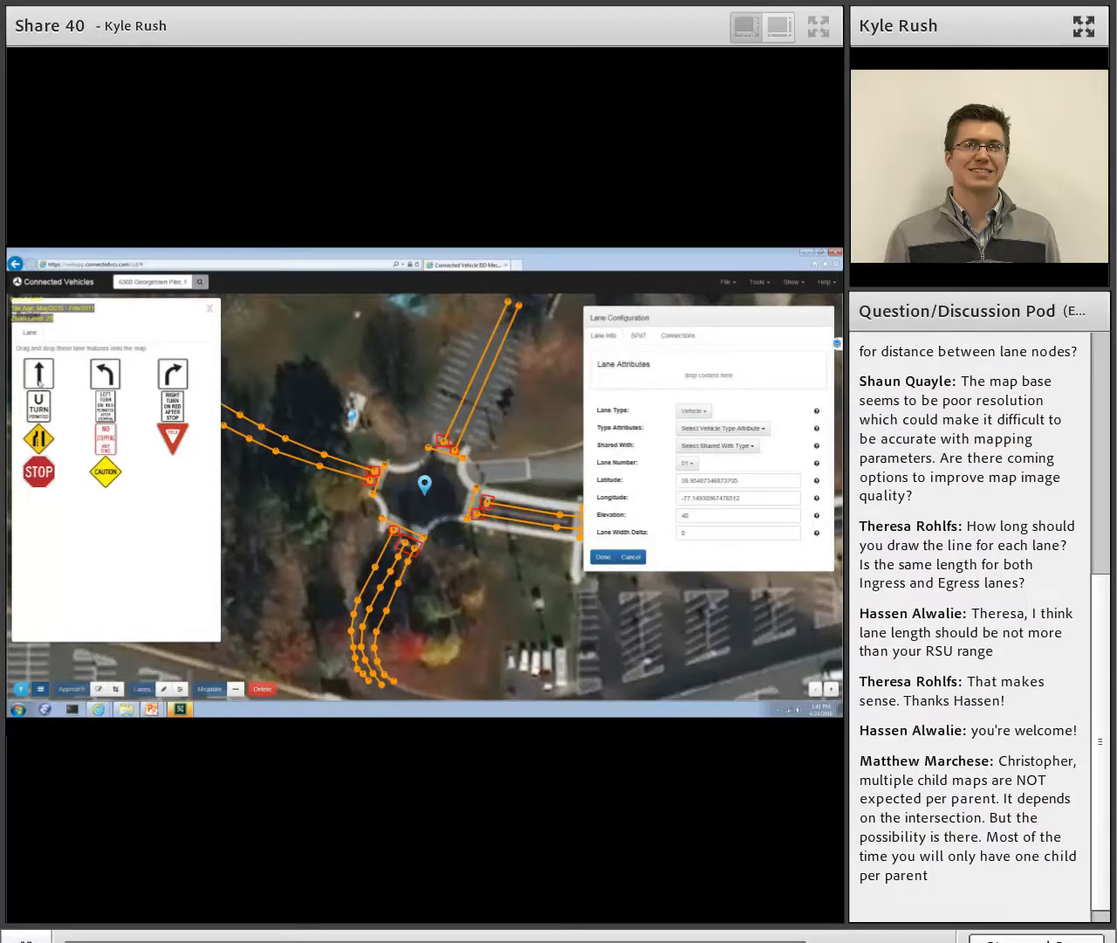
drag(38, 382, 640, 389)
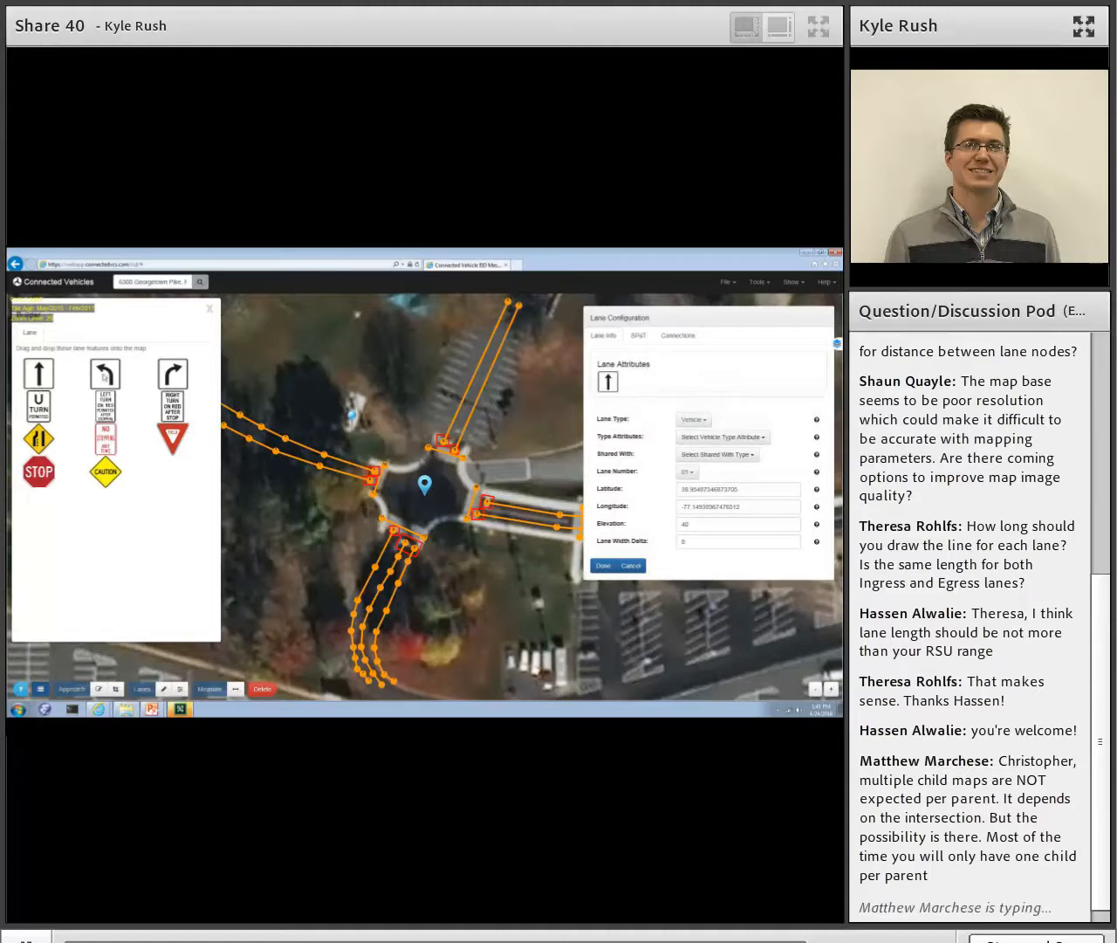
drag(105, 379, 664, 382)
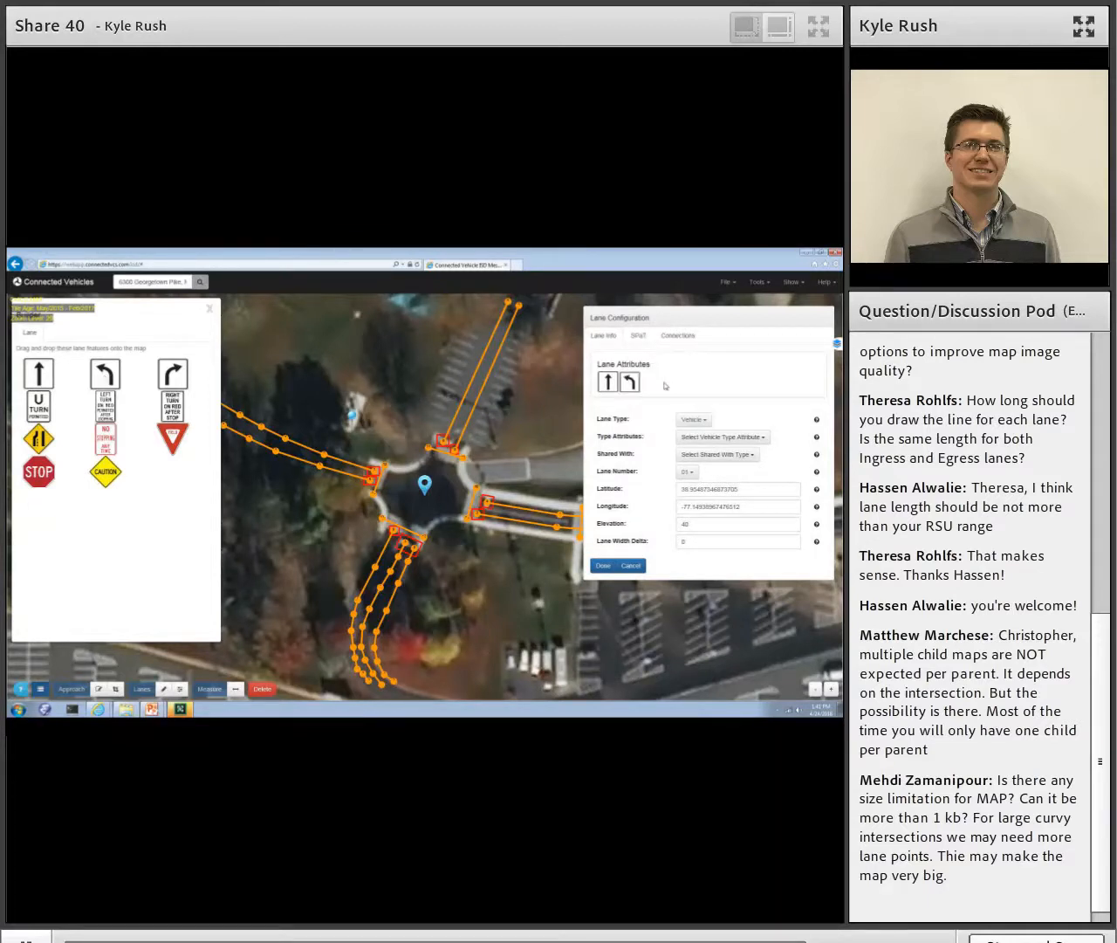
click(211, 309)
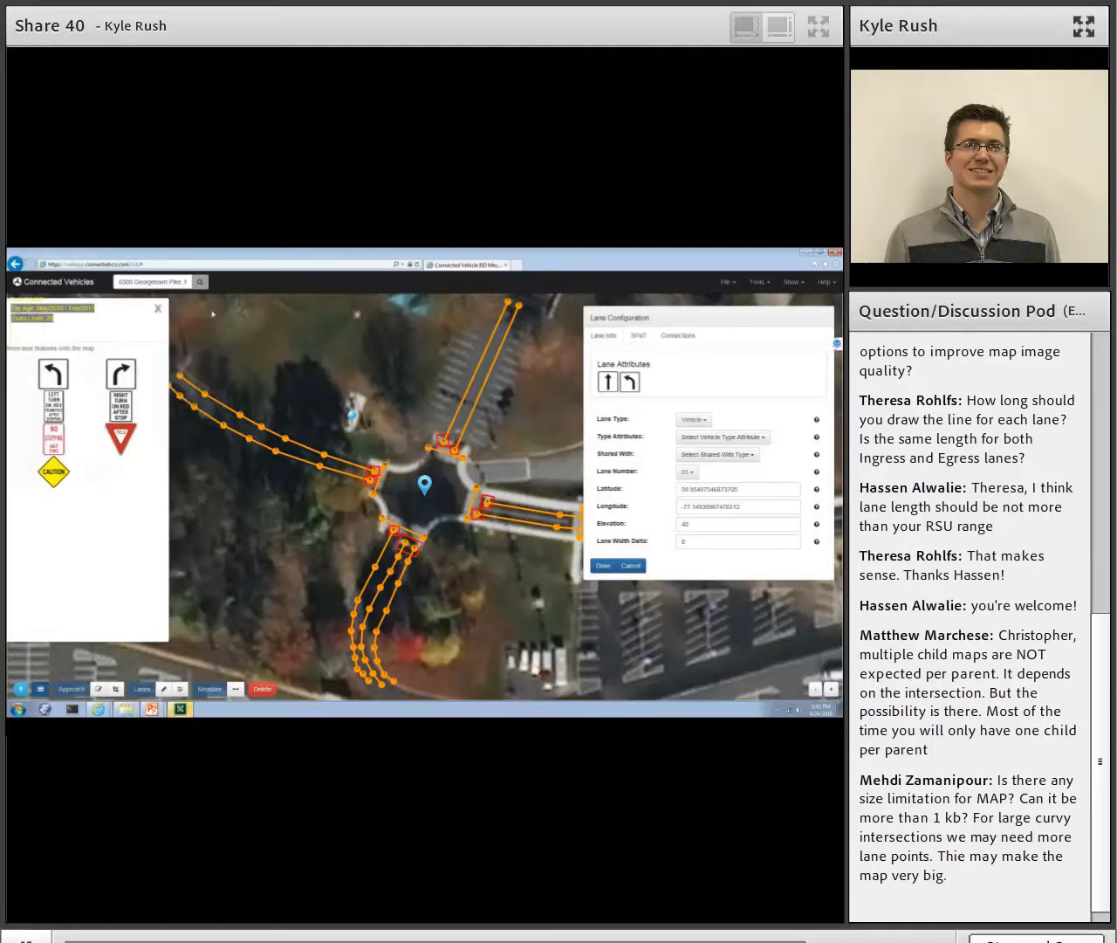
- Give lane 01 a connection to lane 7 with signal group ID 1 and a left-turn maneuver, and add a second, empty connection row
click(683, 341)
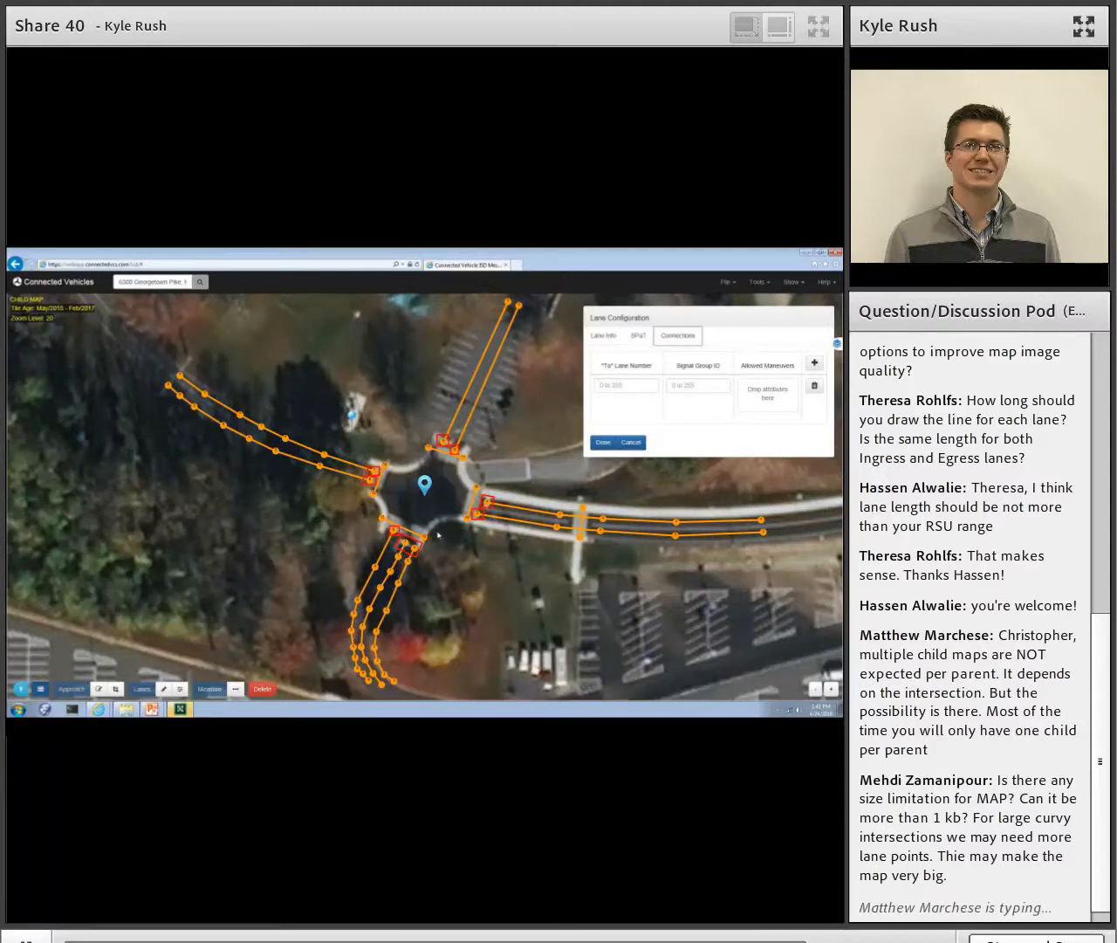
click(629, 385)
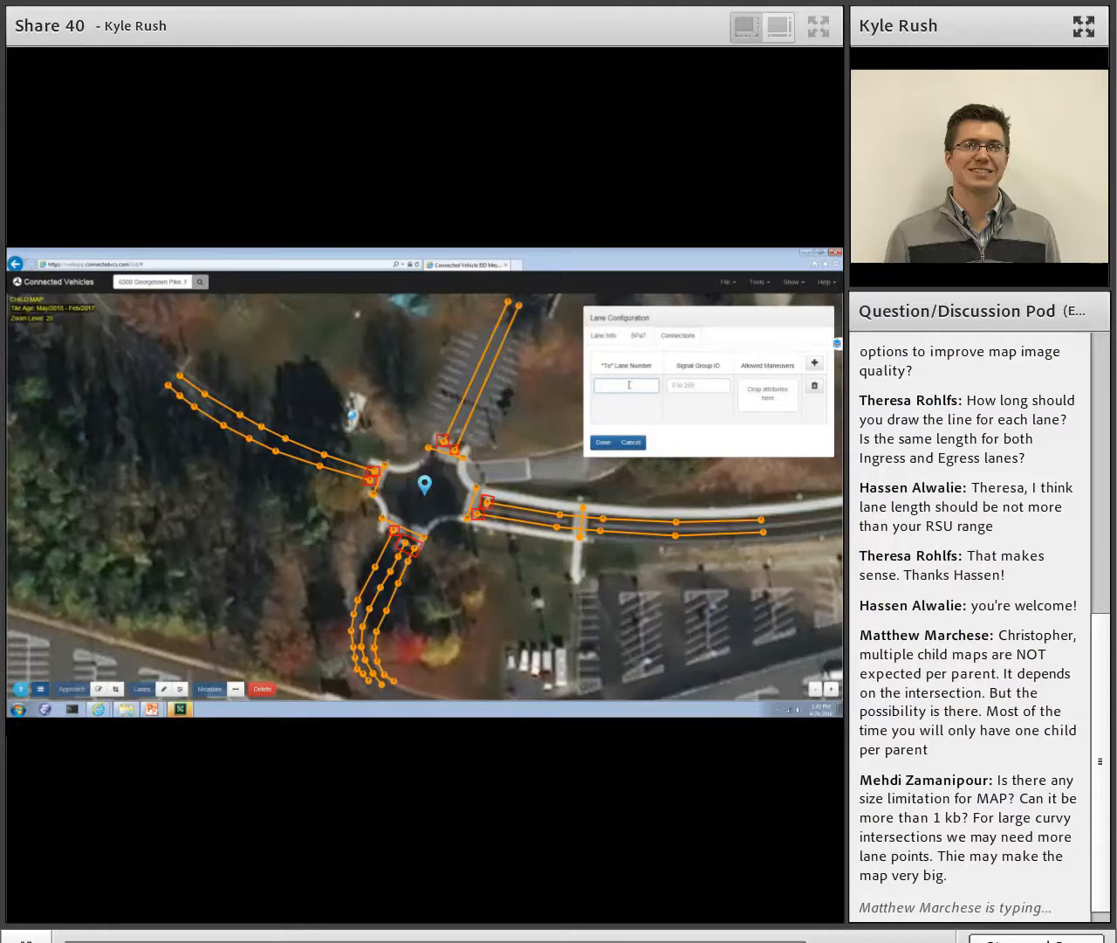
click(673, 389)
text(2)
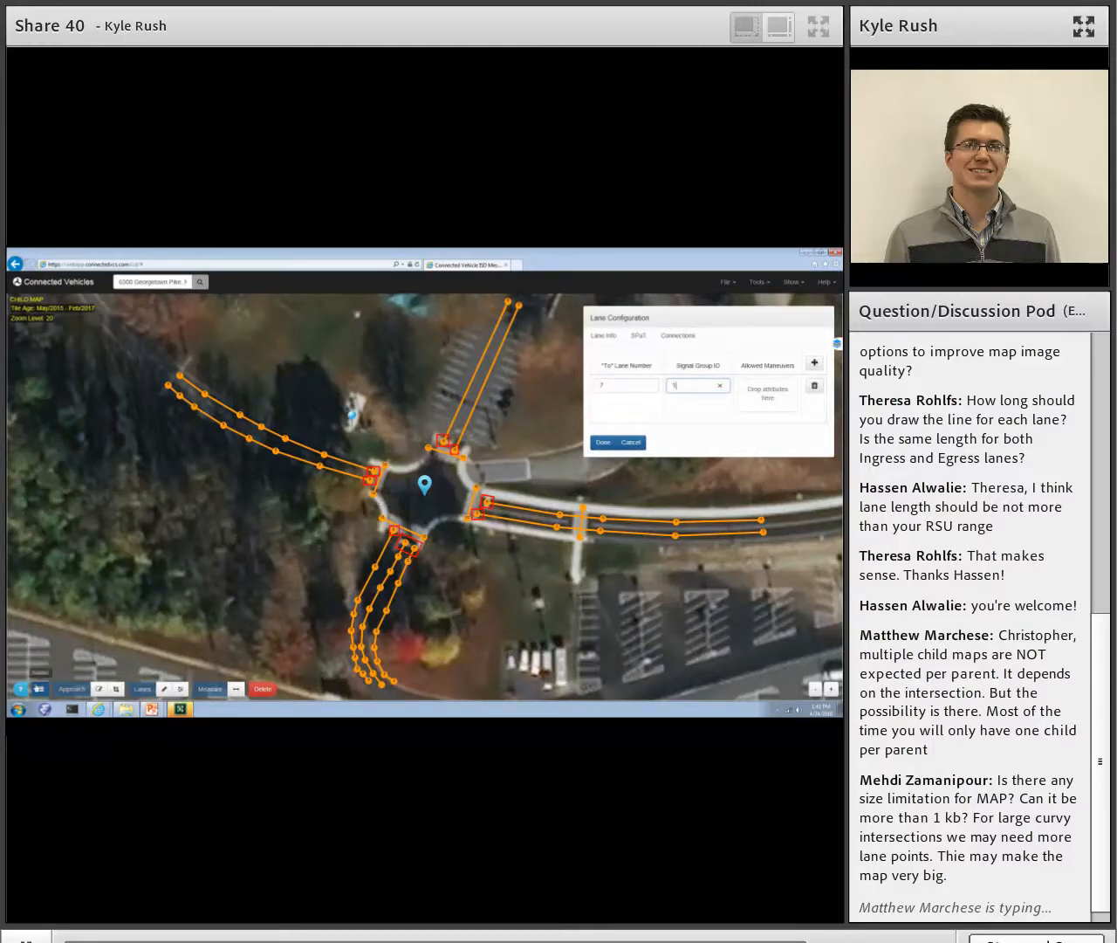
click(40, 689)
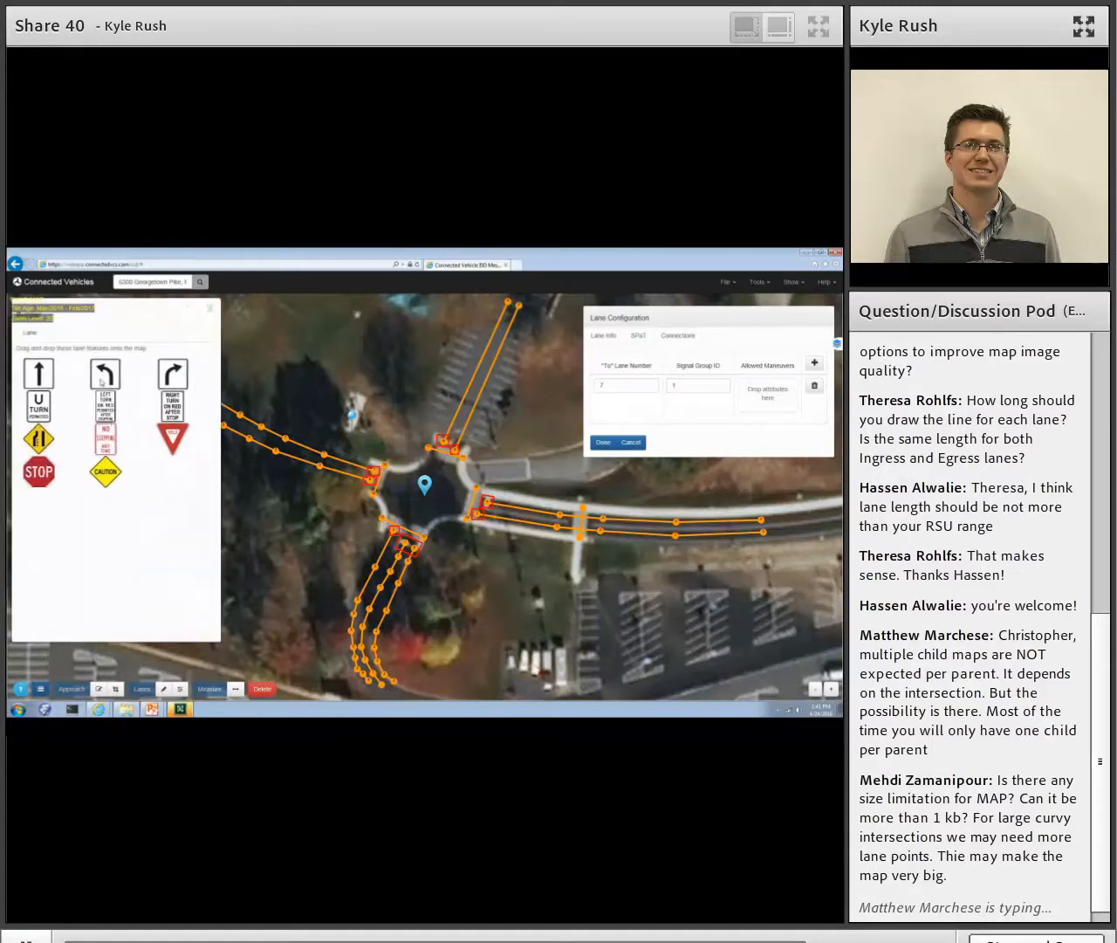
drag(101, 381, 748, 410)
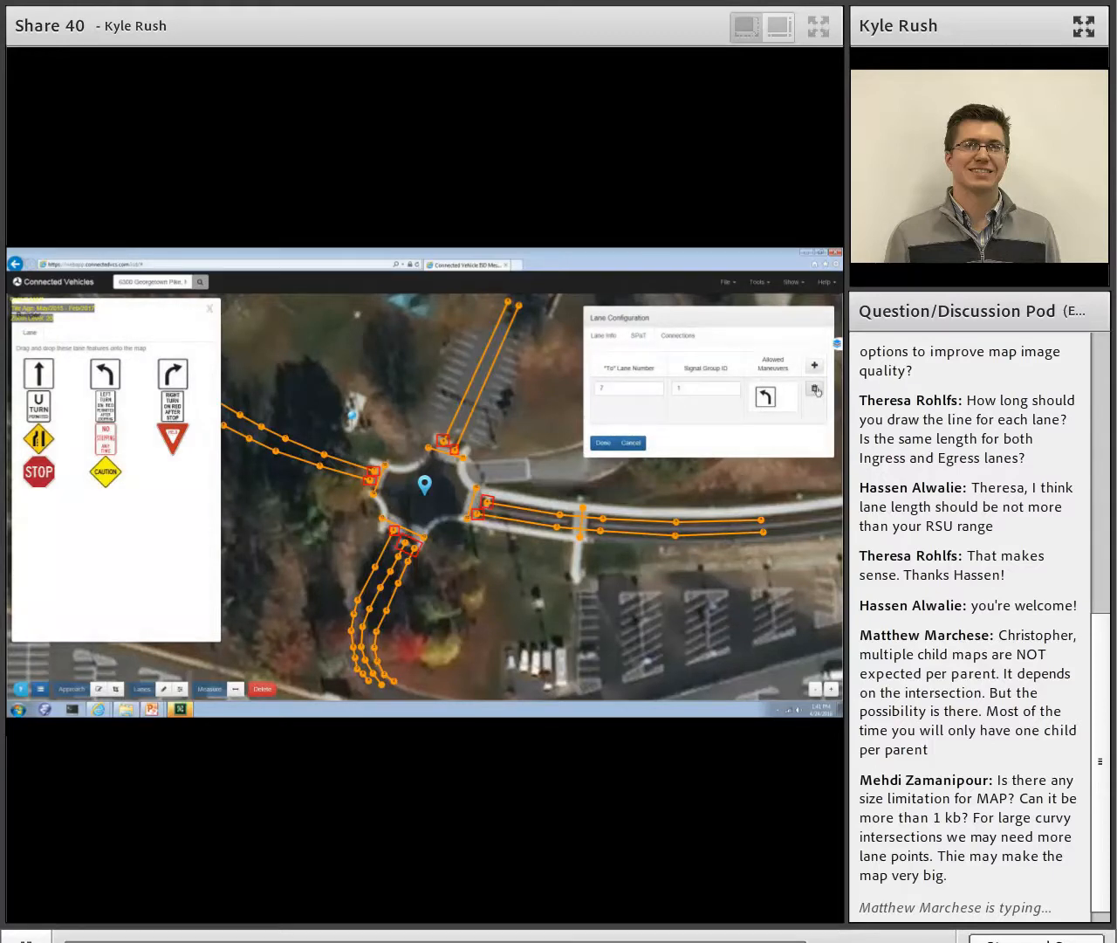
click(816, 367)
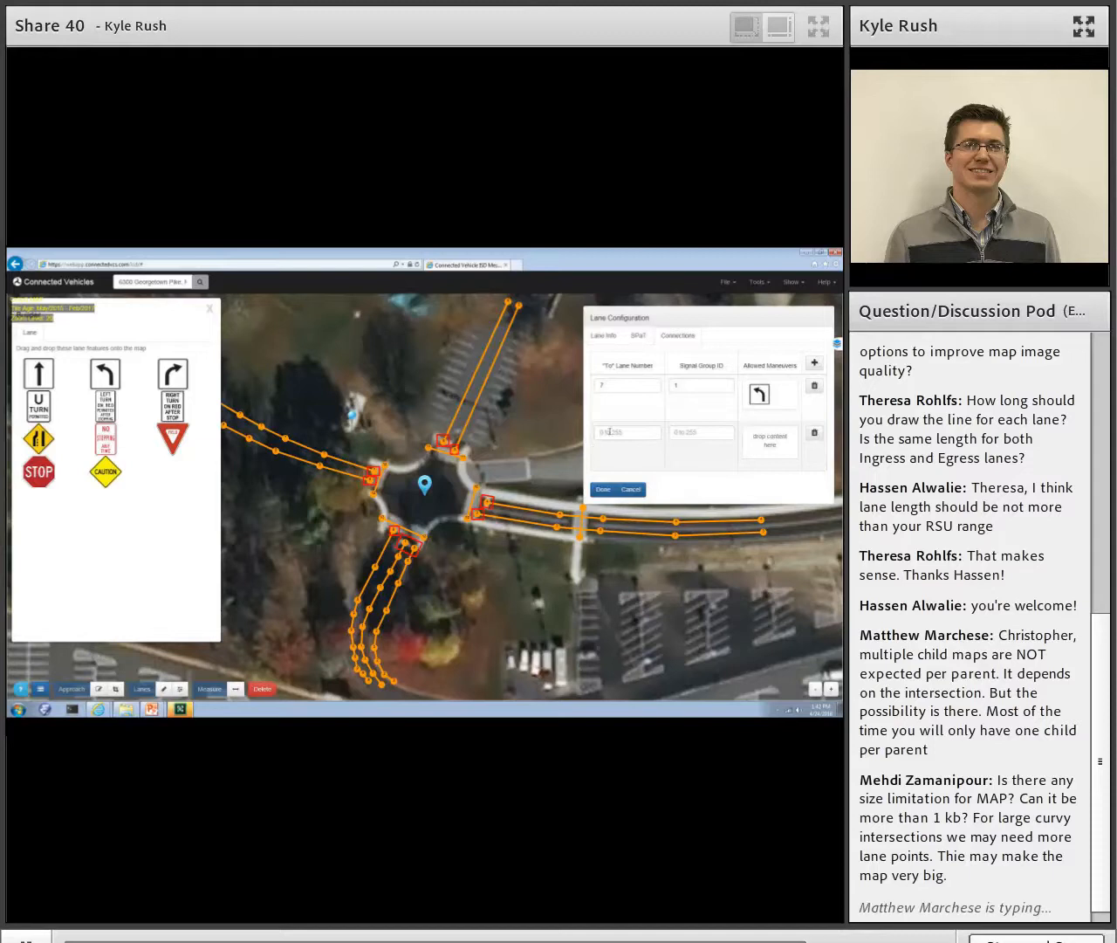
- Fill lane 01's second connection row with lane 5, signal group ID 2 and a straight maneuver, and recheck the lane's configuration
click(622, 437)
click(686, 432)
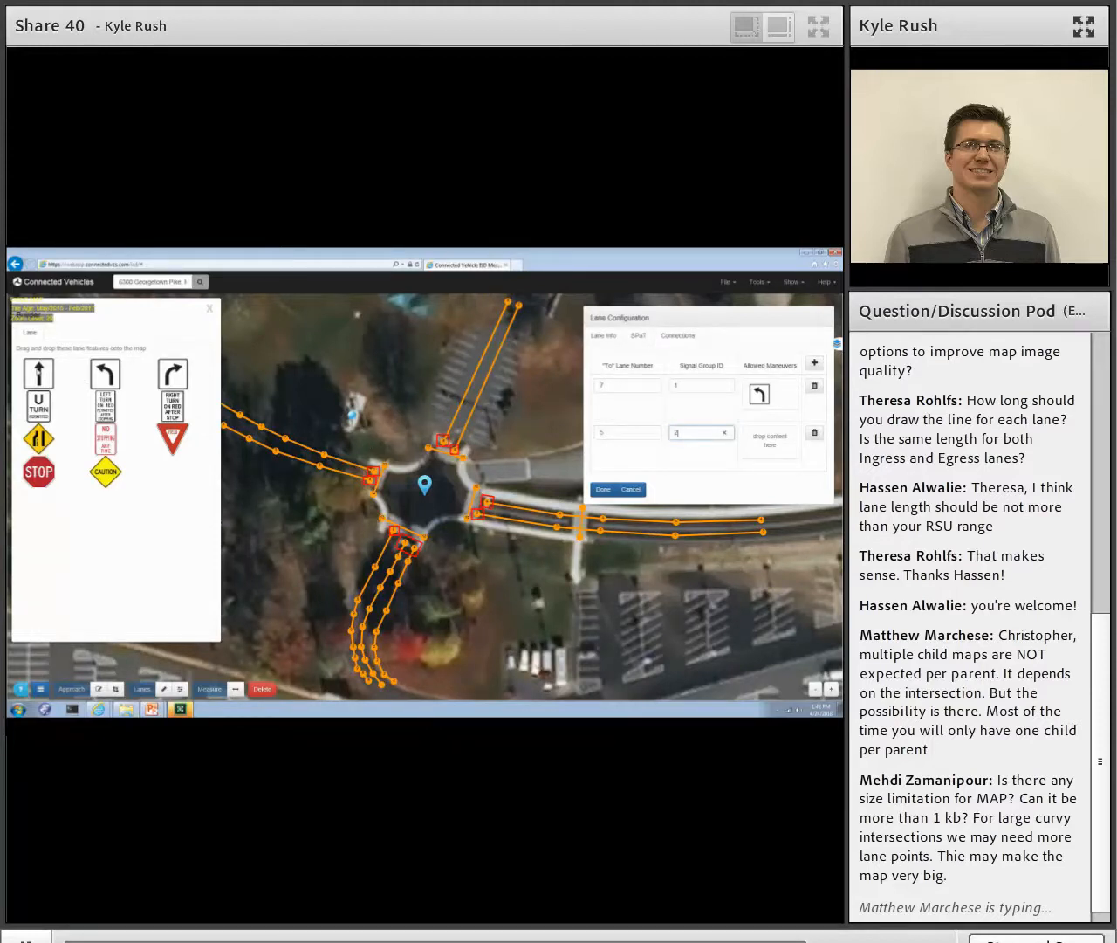
drag(38, 374, 776, 462)
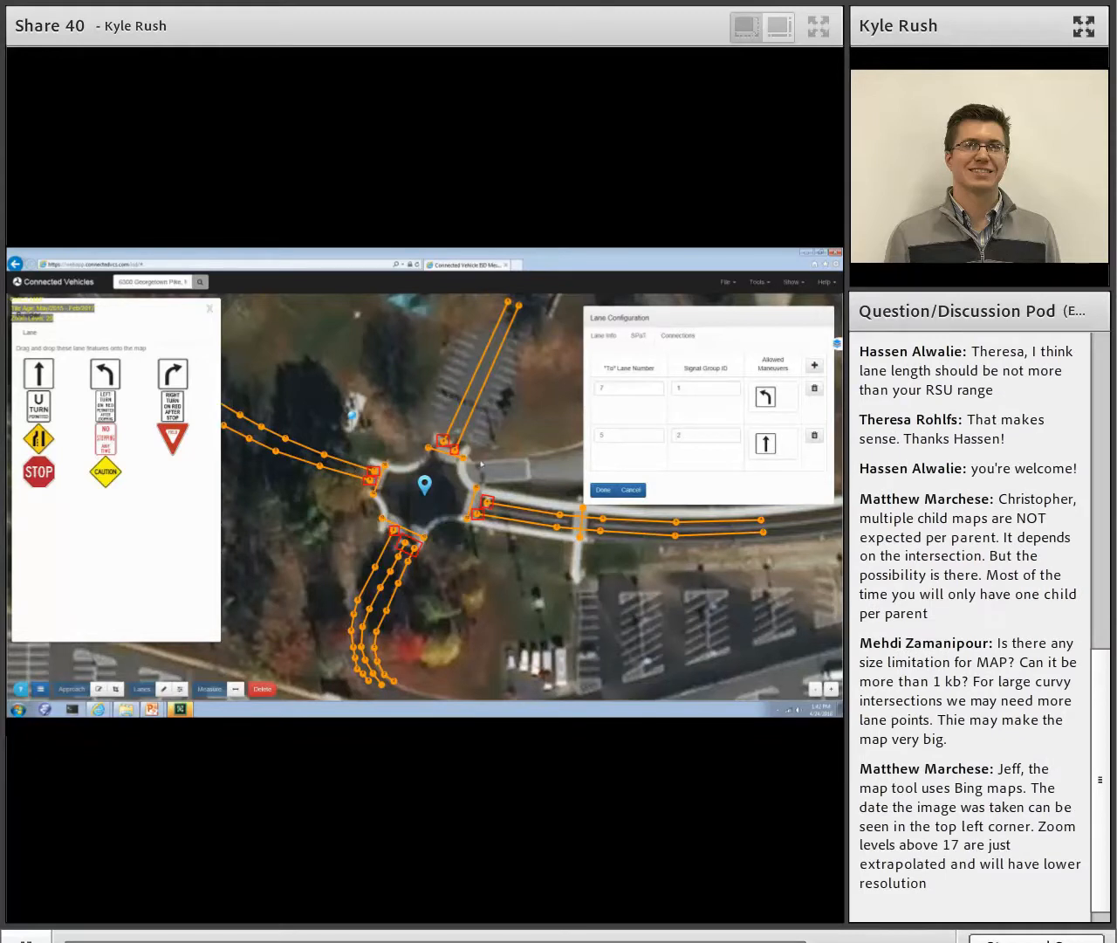
click(602, 489)
click(210, 306)
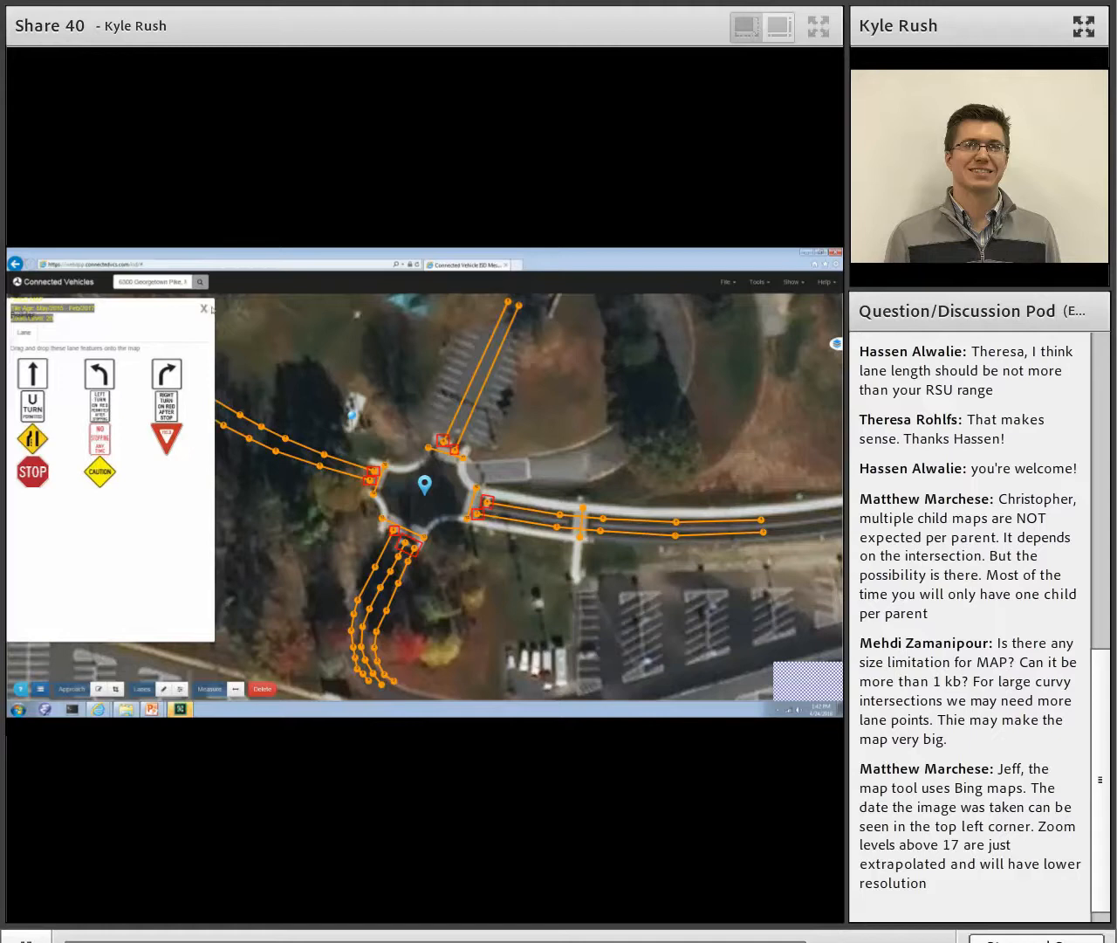
click(405, 542)
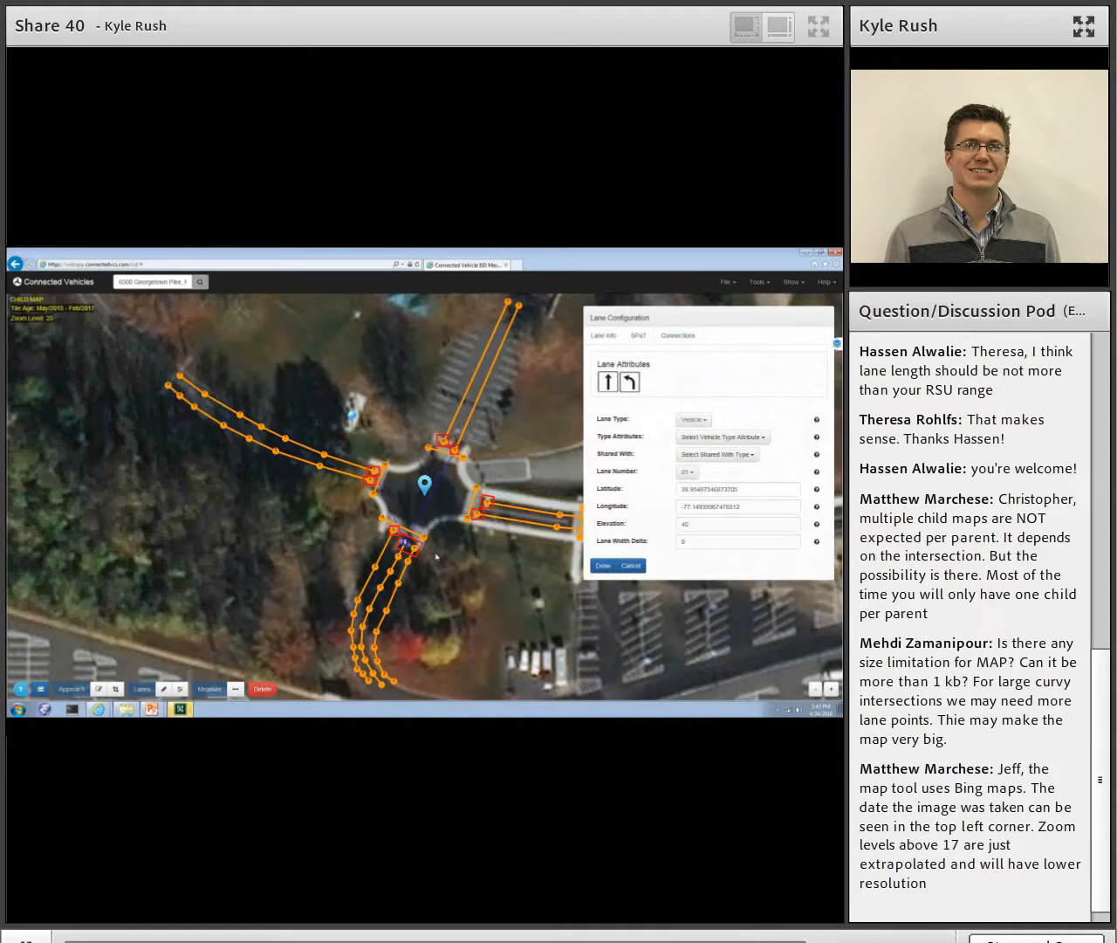
click(602, 565)
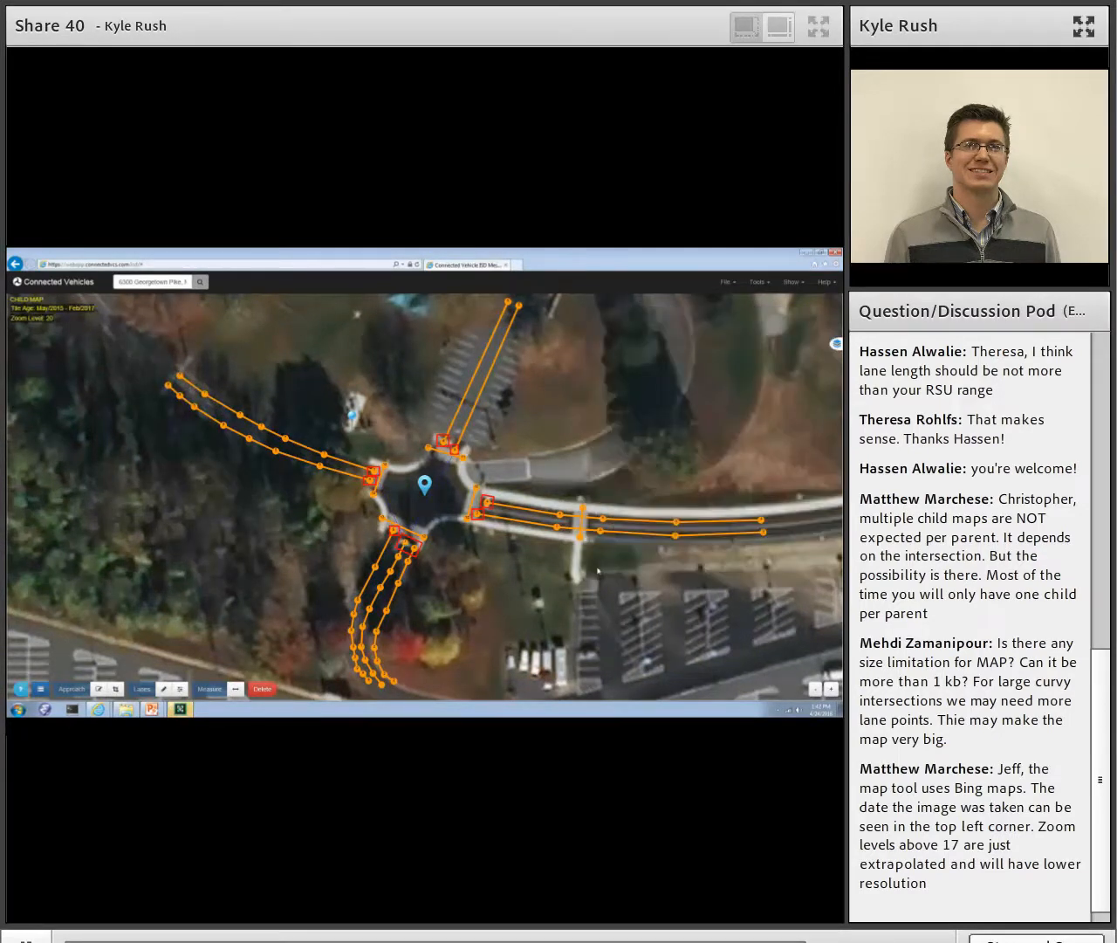
- Give the south leg's easternmost lane, lane 02, a connection to lane 5 with signal group ID 2 and a straight maneuver
click(415, 546)
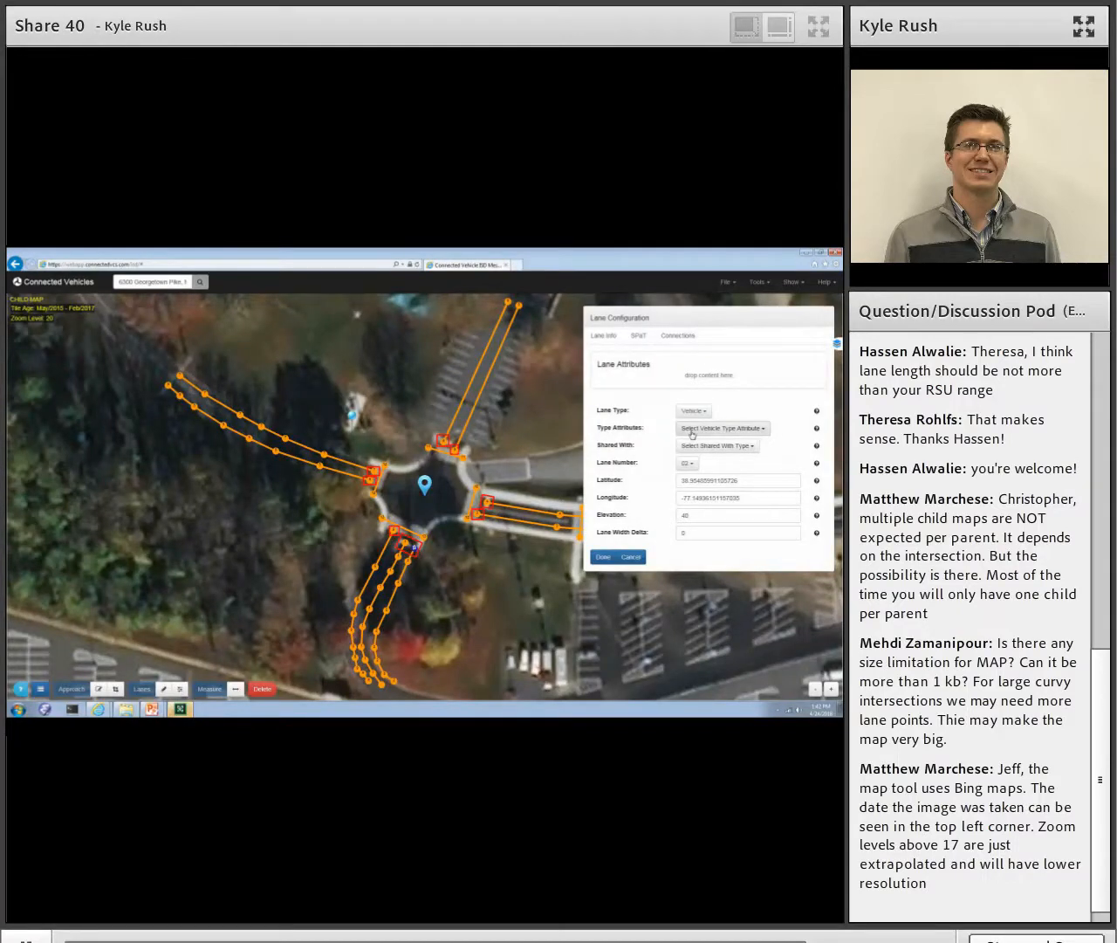
click(683, 335)
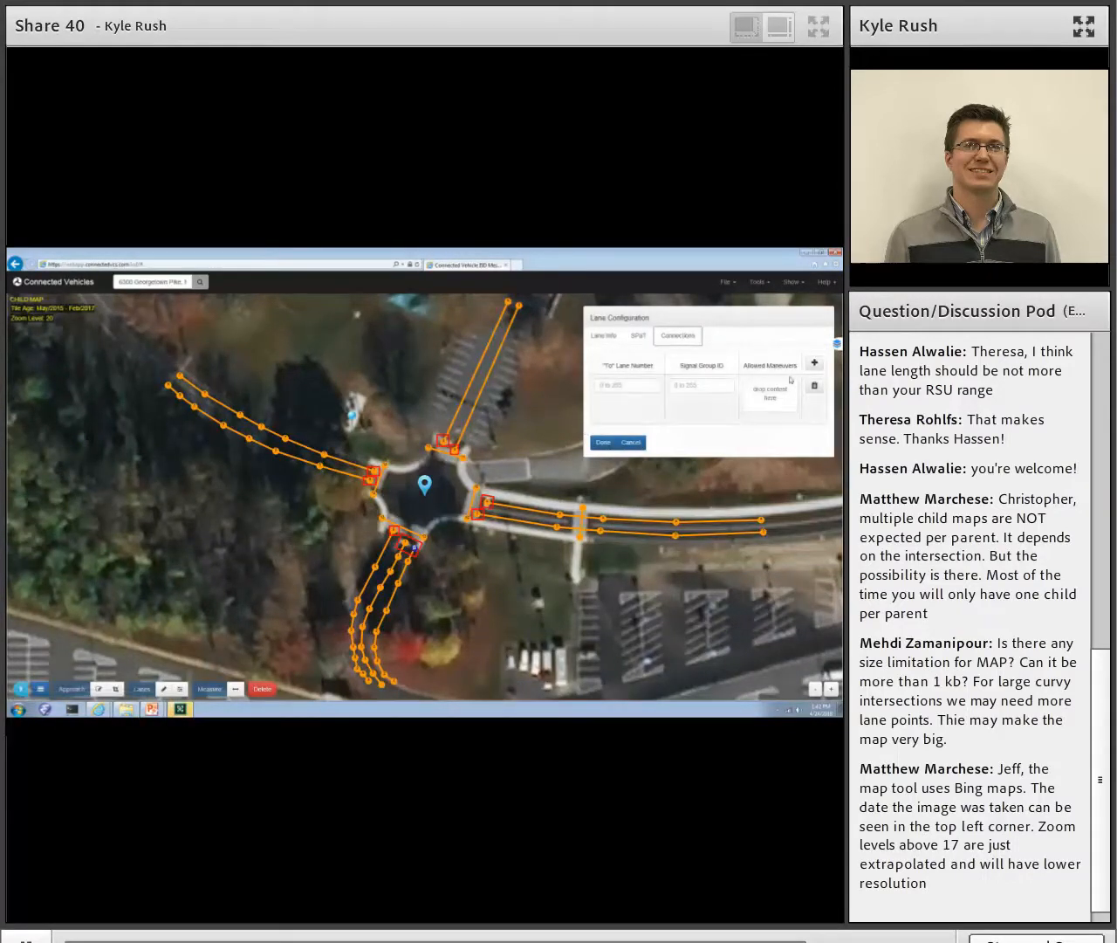
click(618, 382)
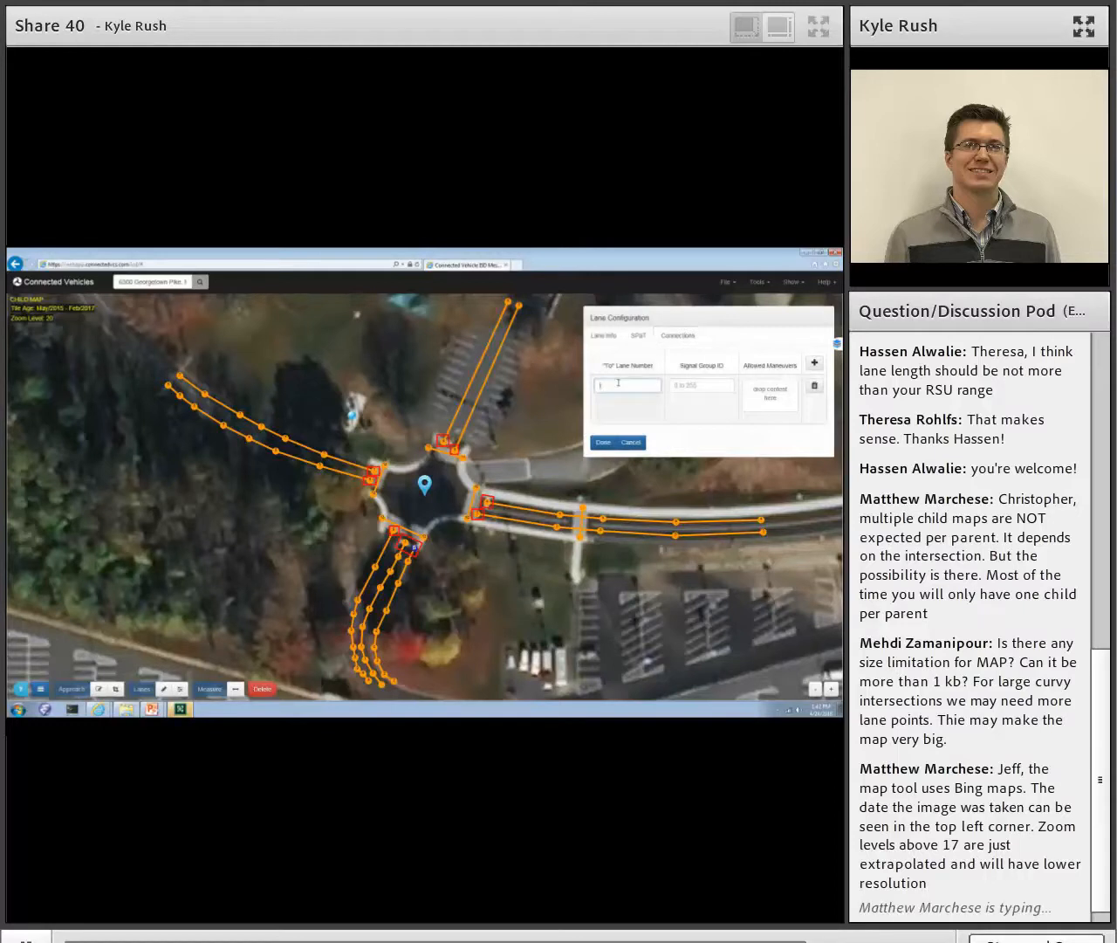
text(5)
click(687, 382)
text(3)
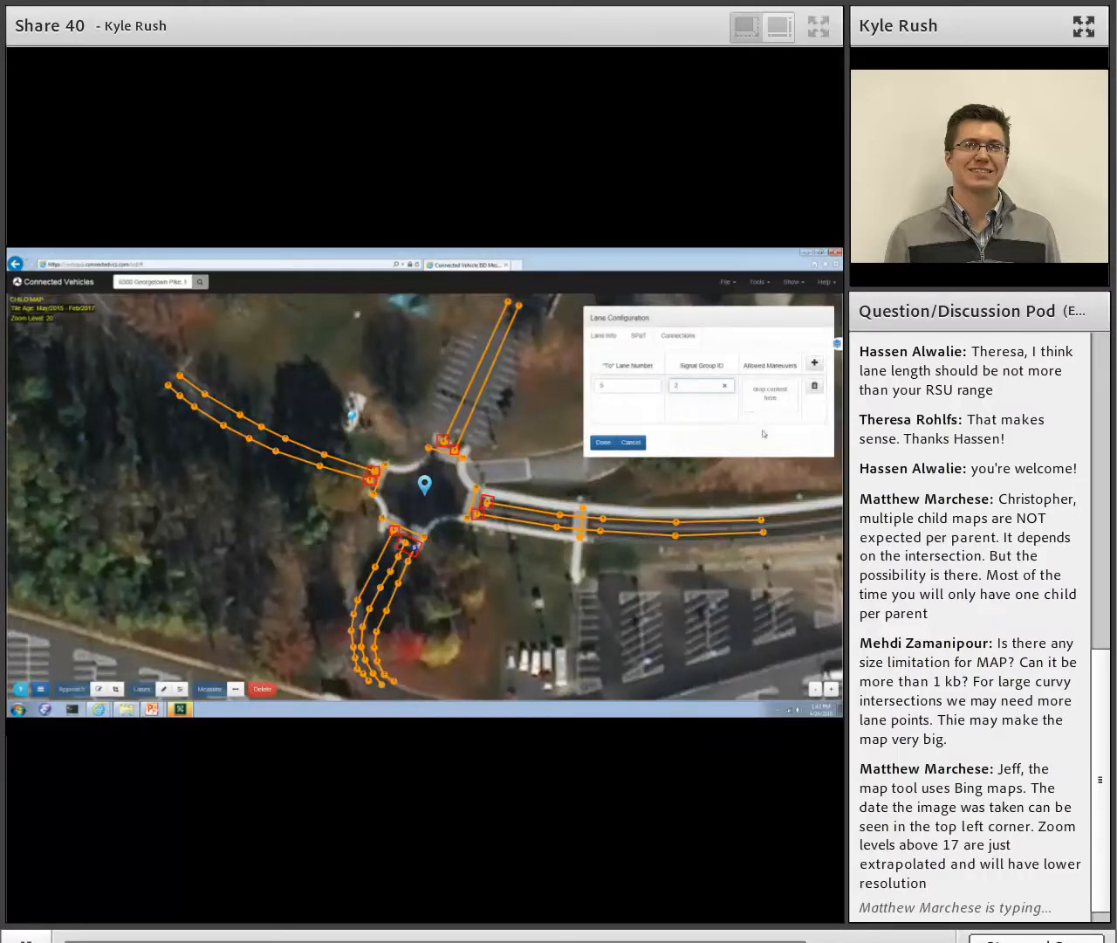
click(40, 689)
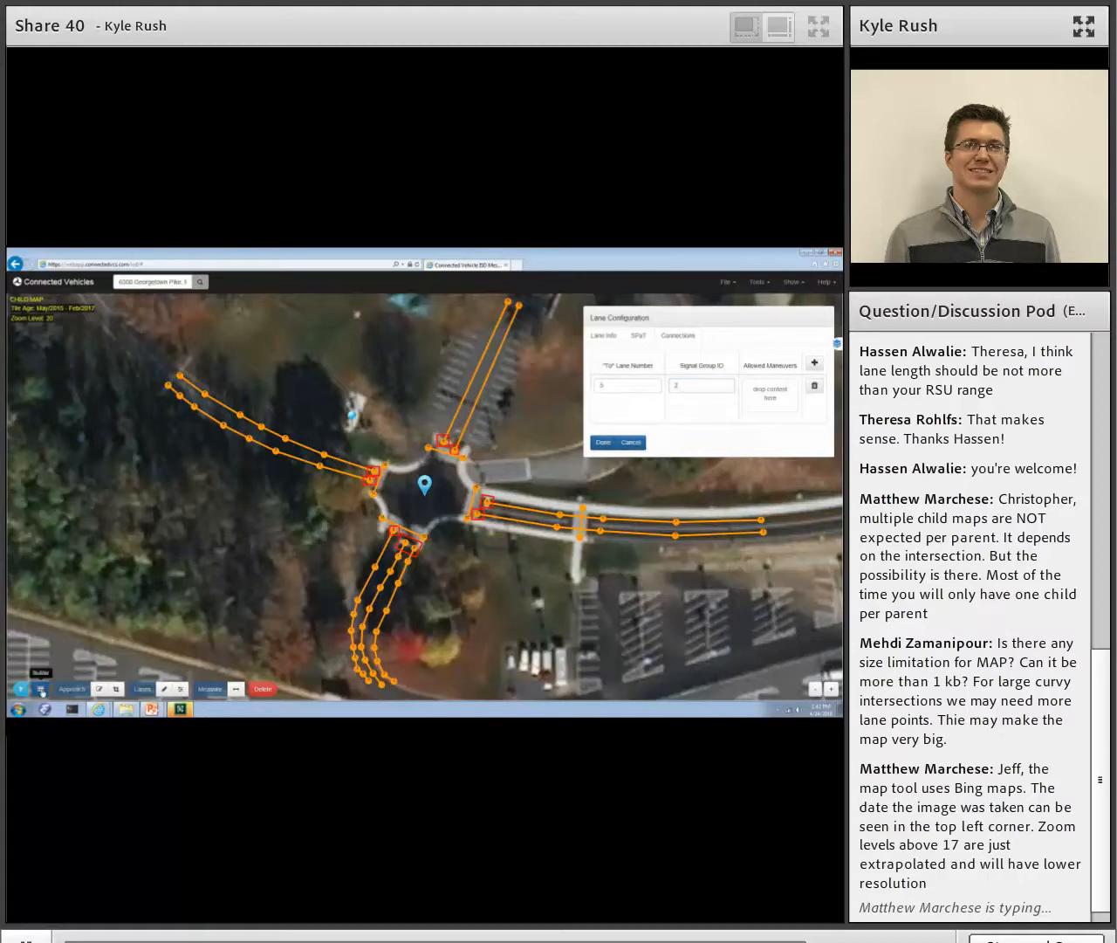
drag(39, 373, 768, 406)
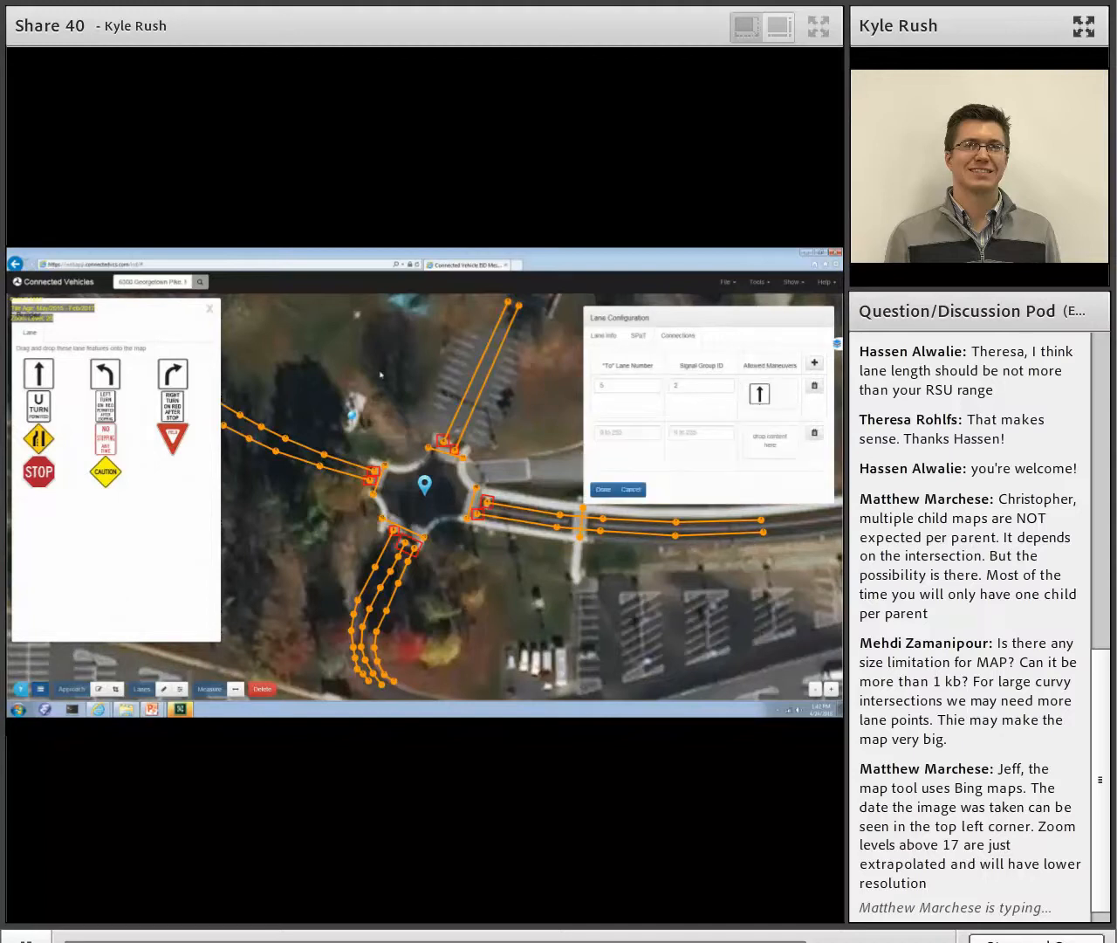
- Give lane 02 a second connection to lane 3 with signal group ID 2 and a right-turn maneuver, and recheck the lane's configuration
click(642, 436)
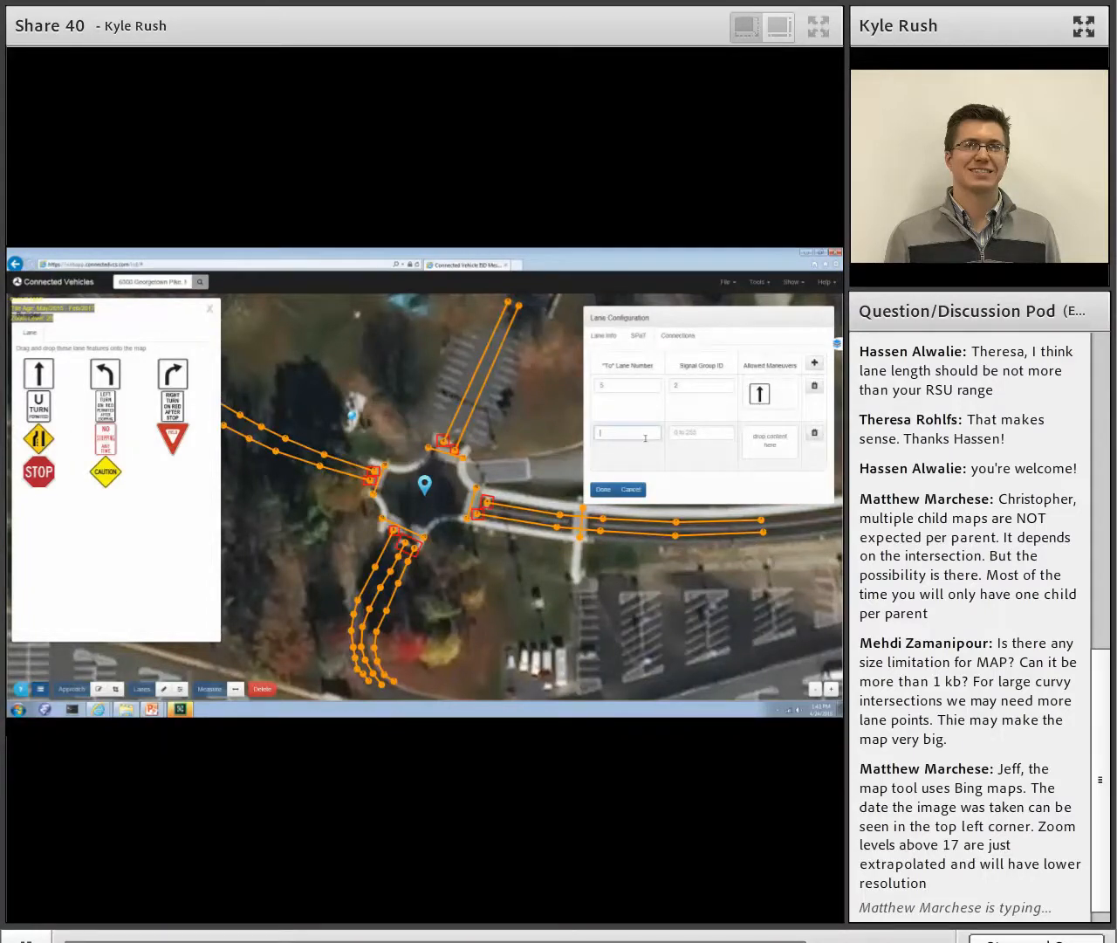
click(696, 433)
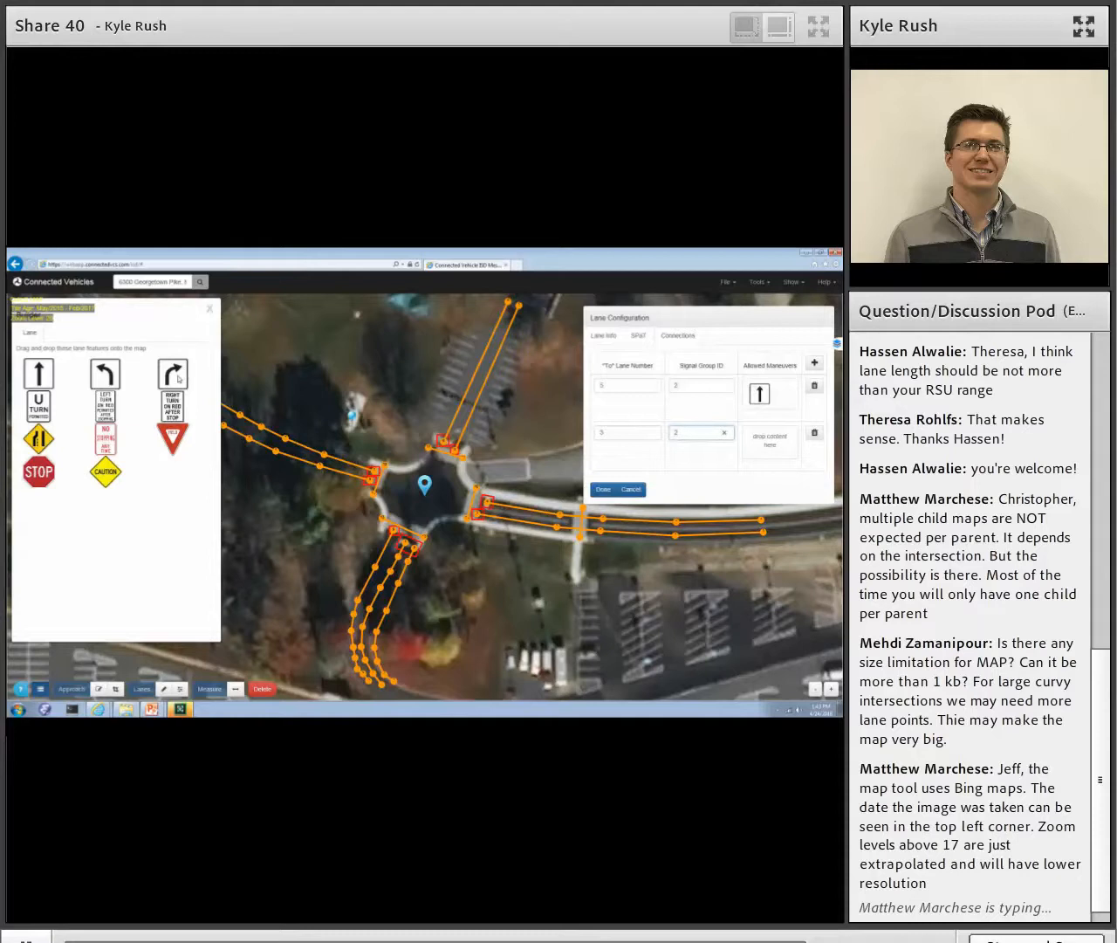
drag(185, 375, 782, 443)
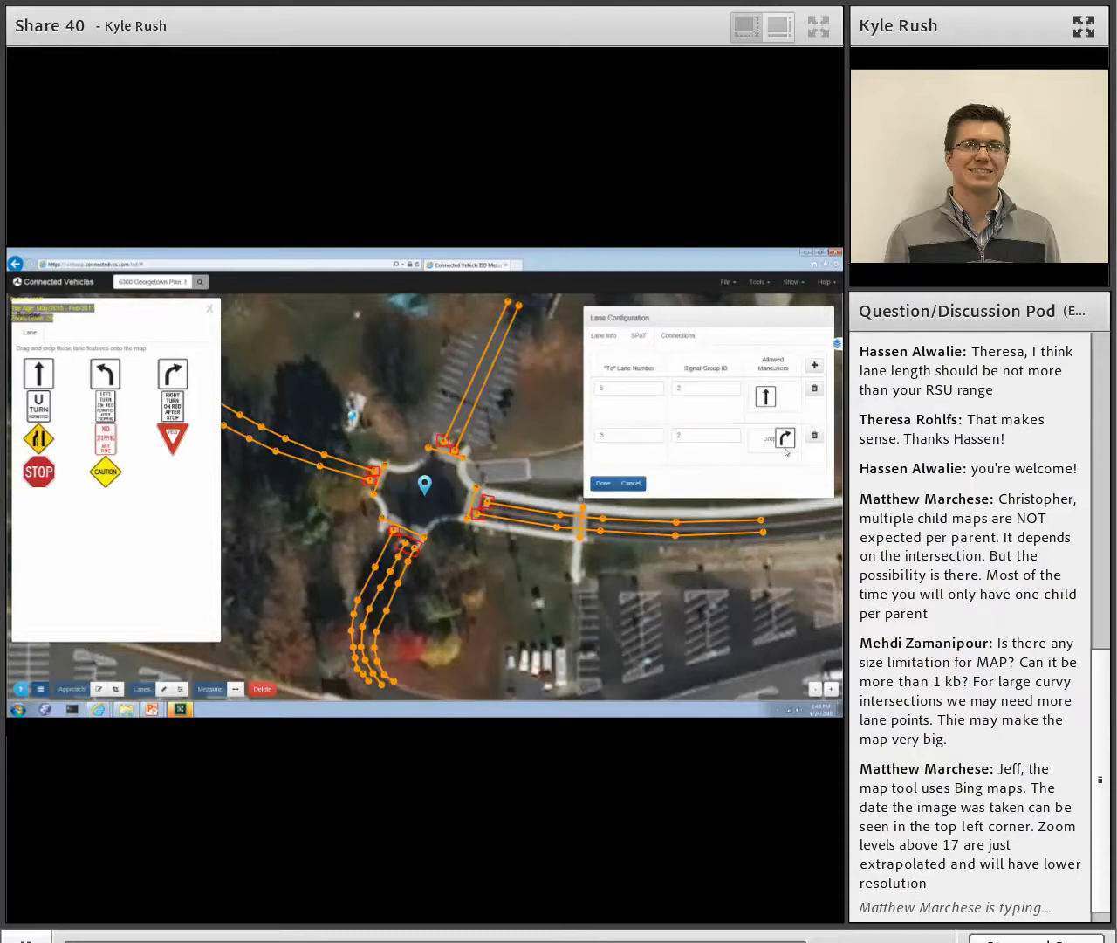
click(602, 489)
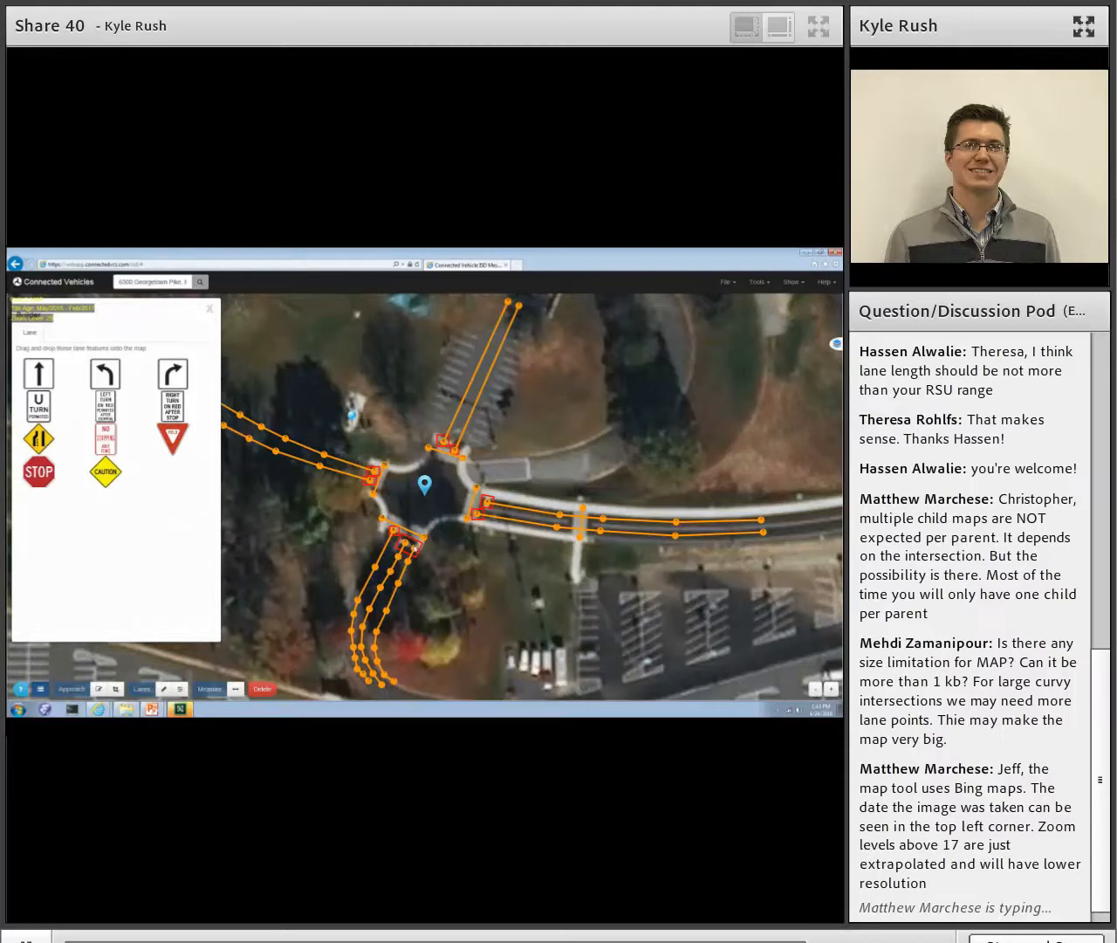
click(211, 309)
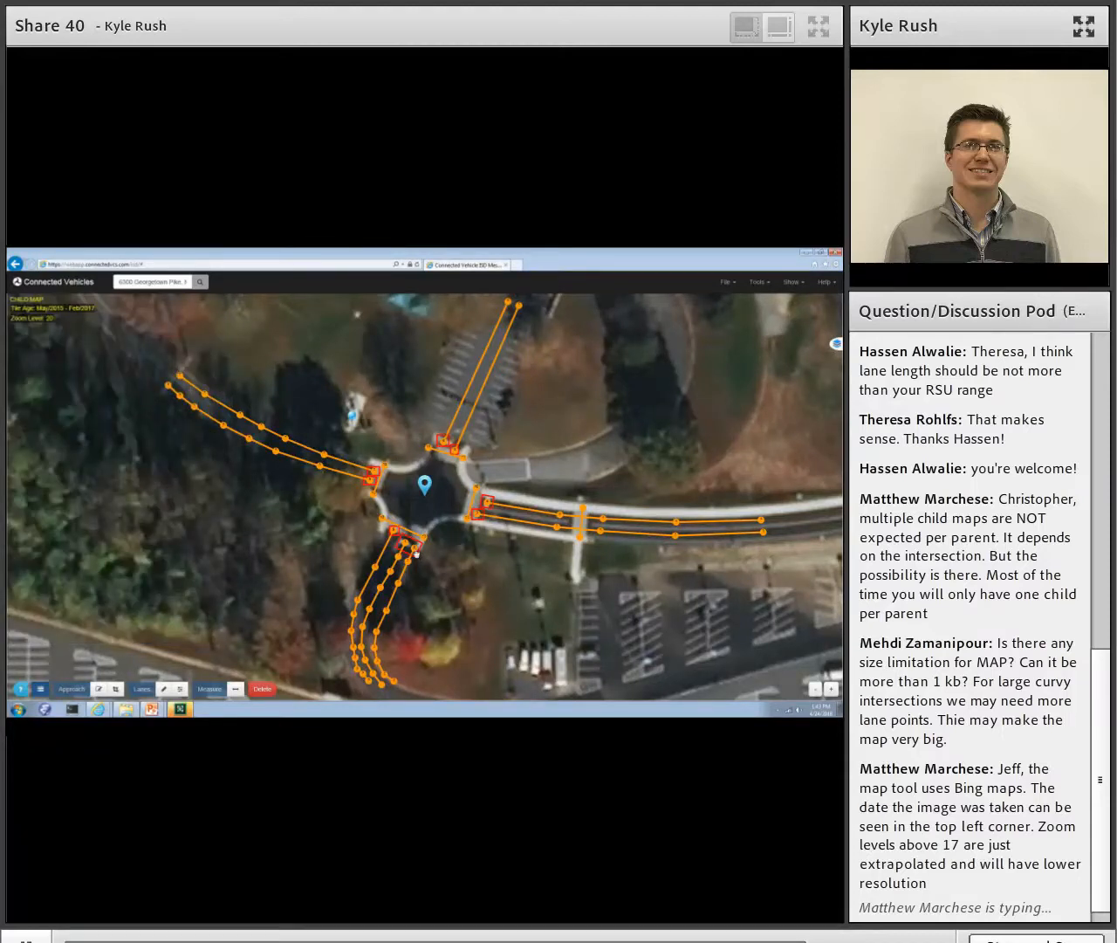
click(417, 551)
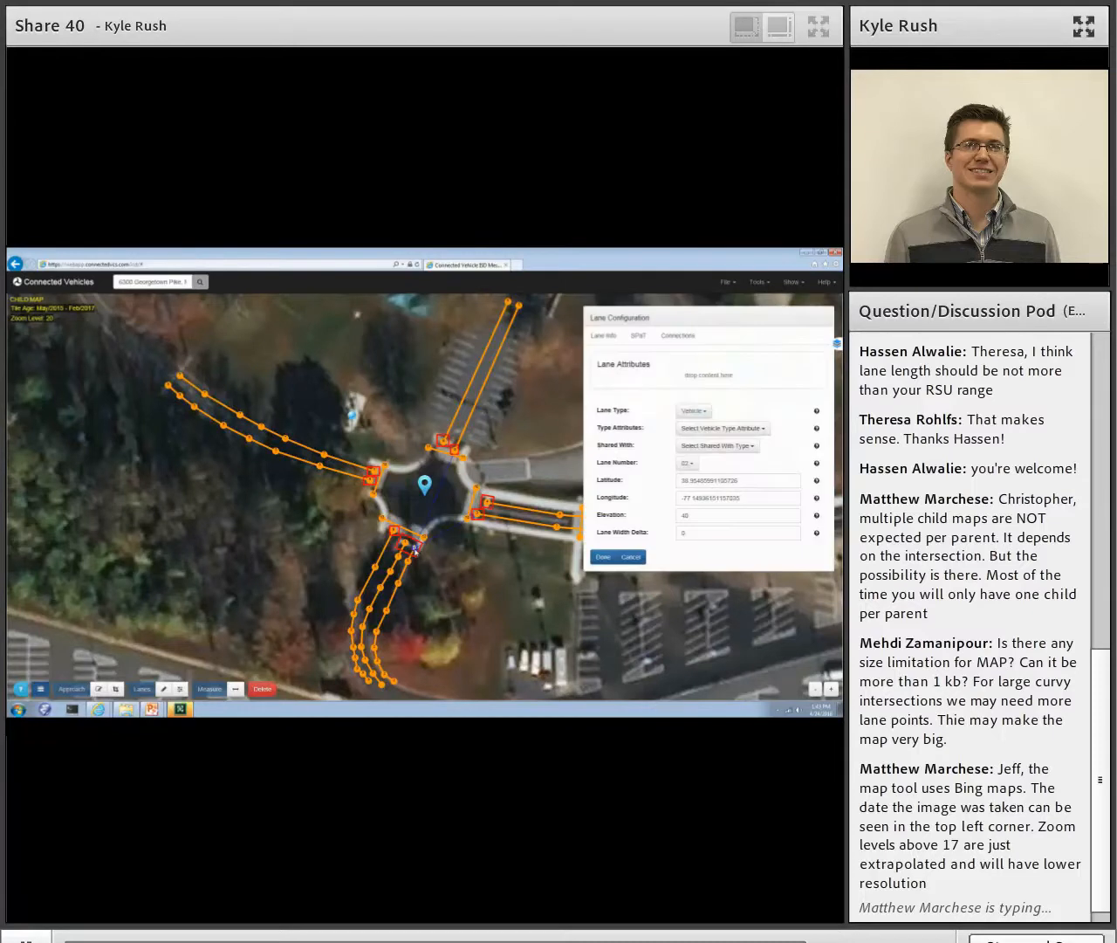
click(602, 557)
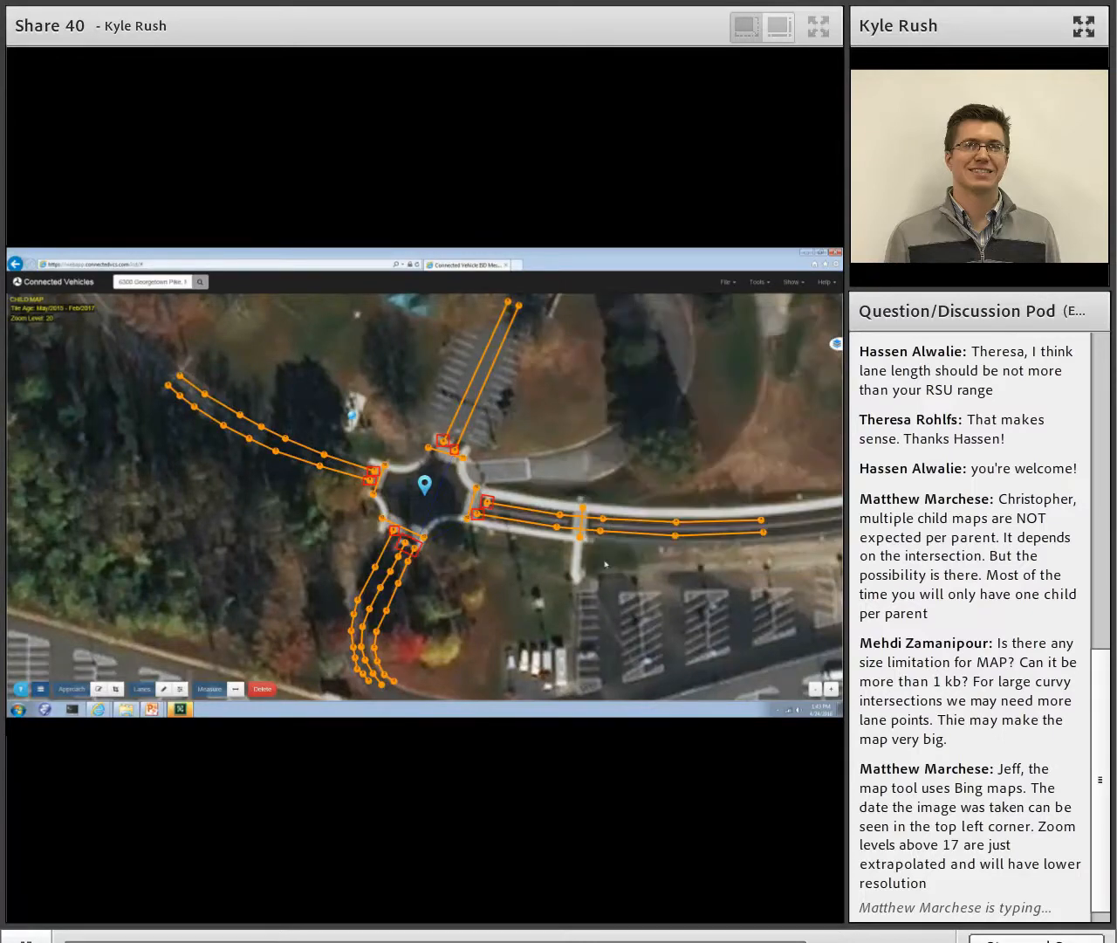
- Give the east leg's southern lane a connection to lane 8 with signal group ID 3 and a straight maneuver
click(478, 518)
click(678, 335)
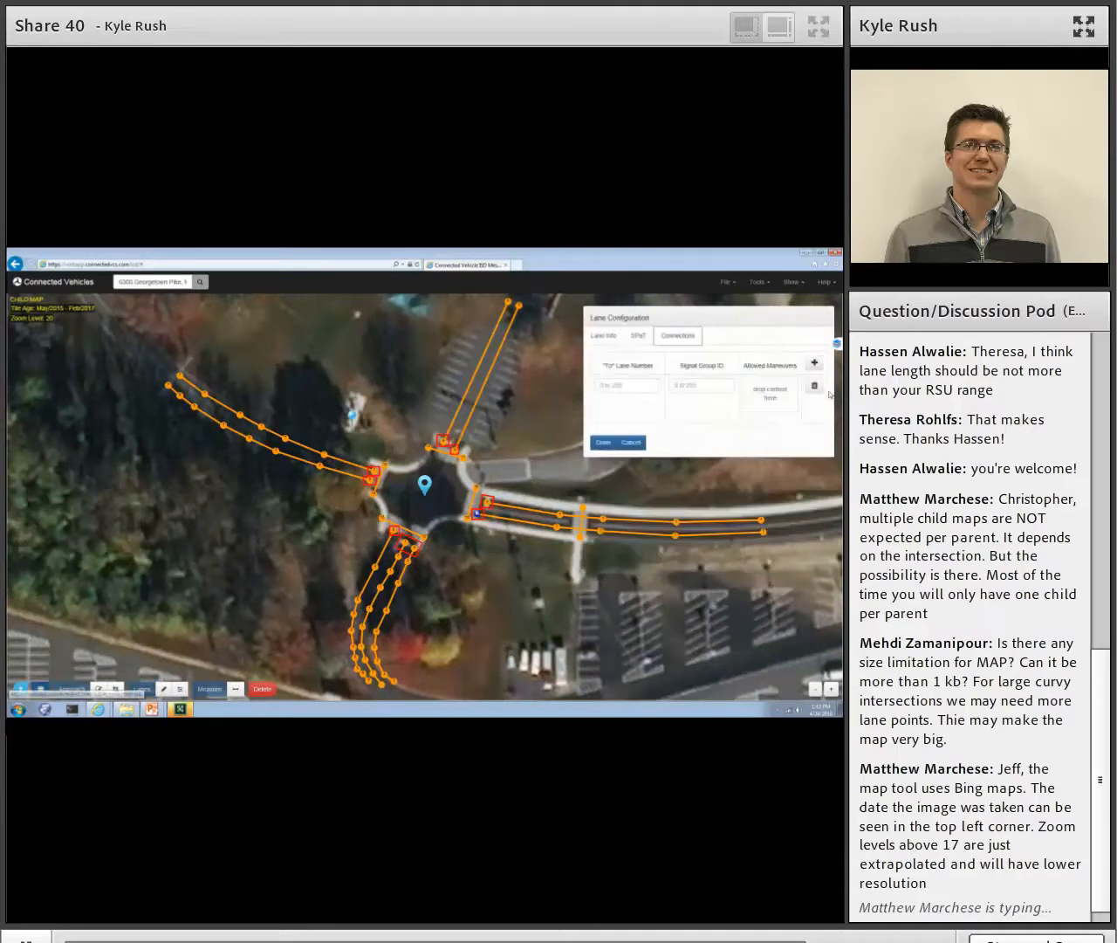
click(635, 387)
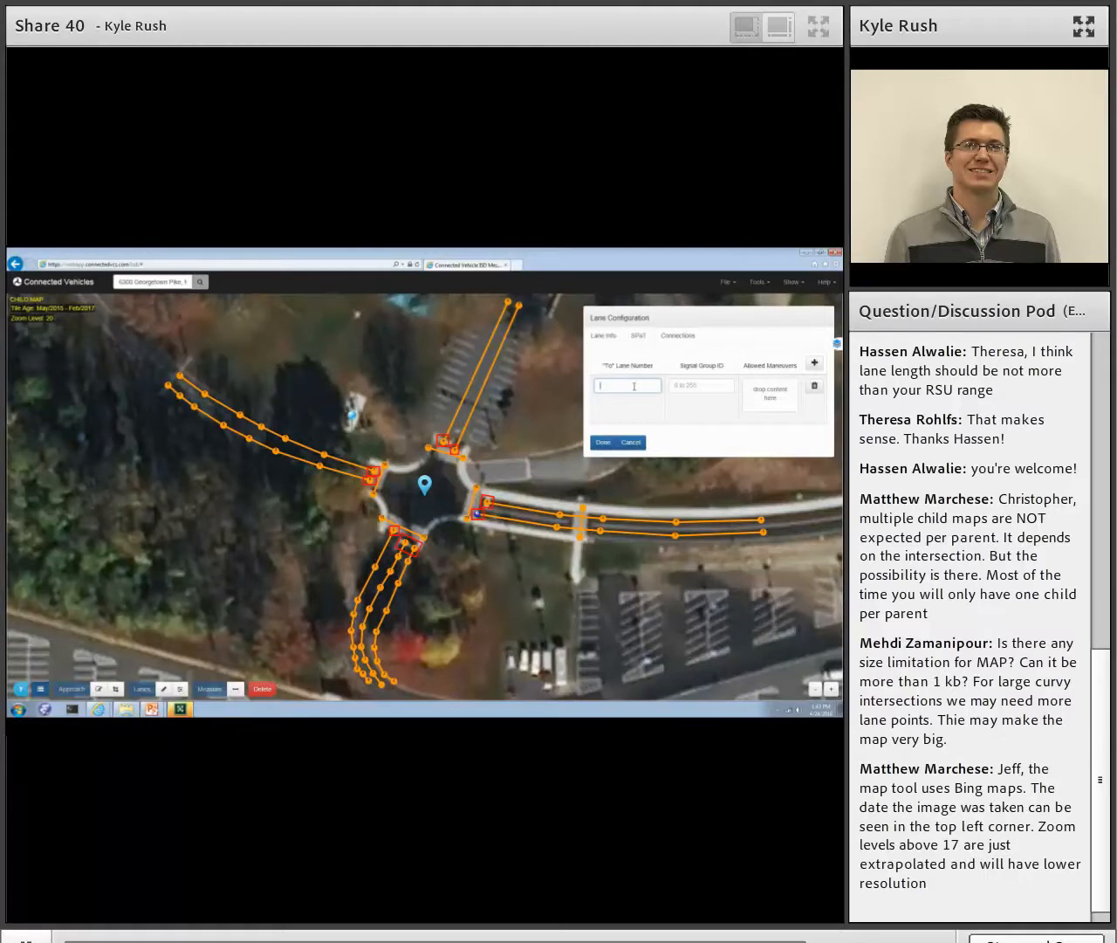
click(689, 389)
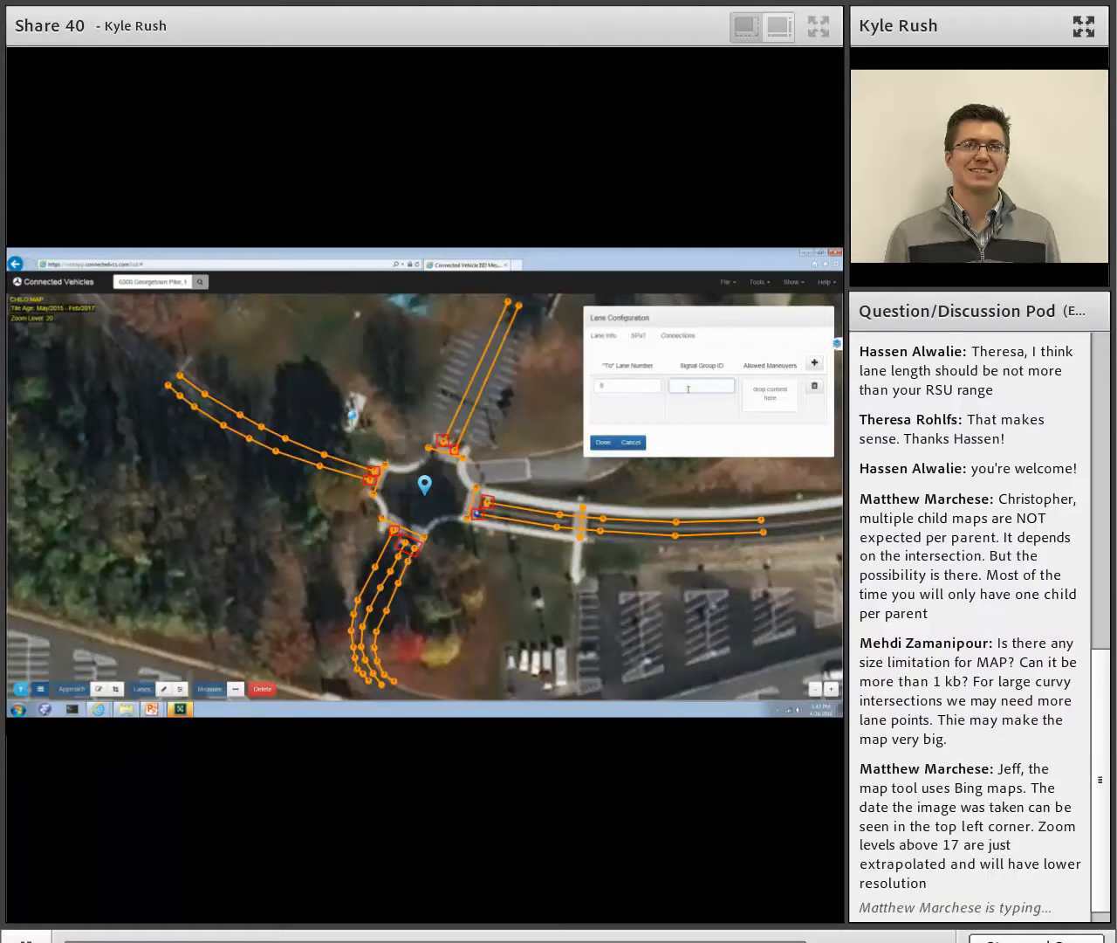
click(41, 690)
drag(39, 373, 773, 402)
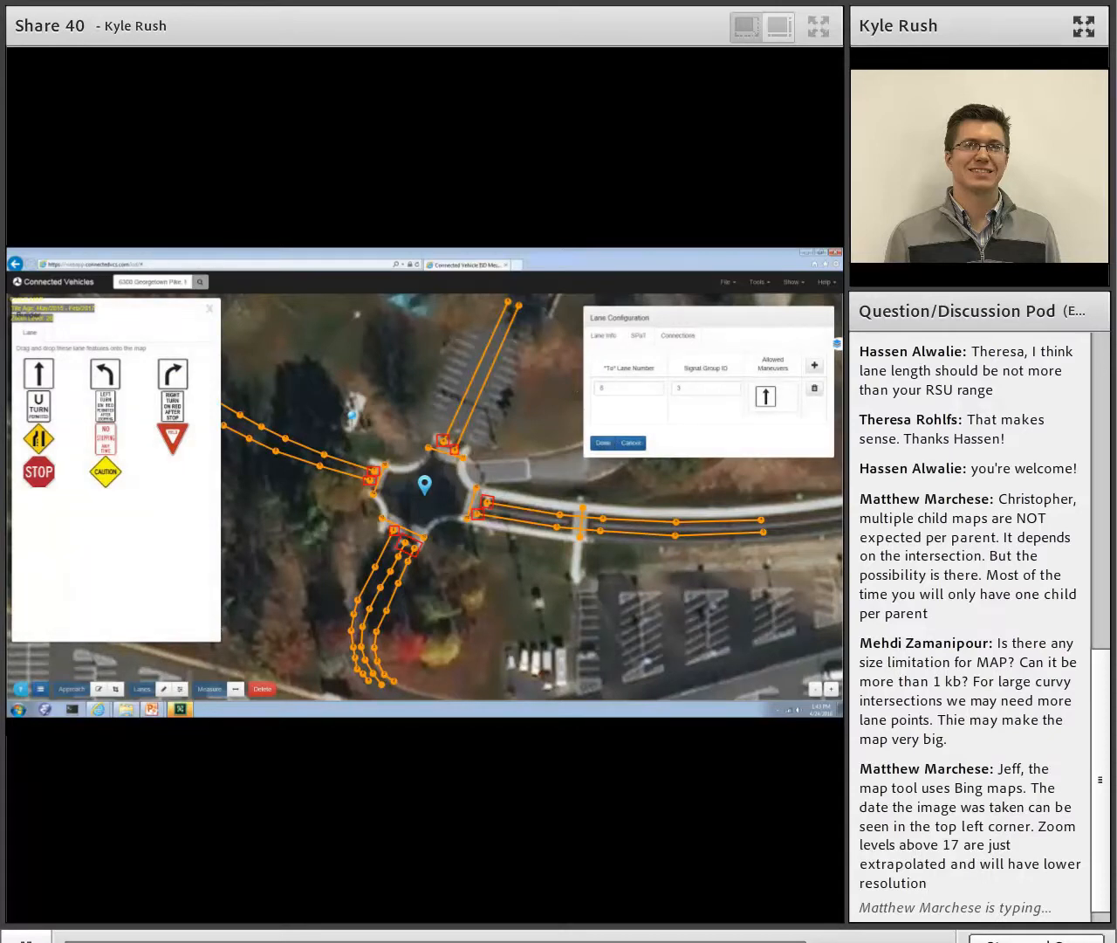
- Add a second connection for the east leg's southern lane to lane 9 with signal group ID 3 and a left-turn maneuver
click(815, 365)
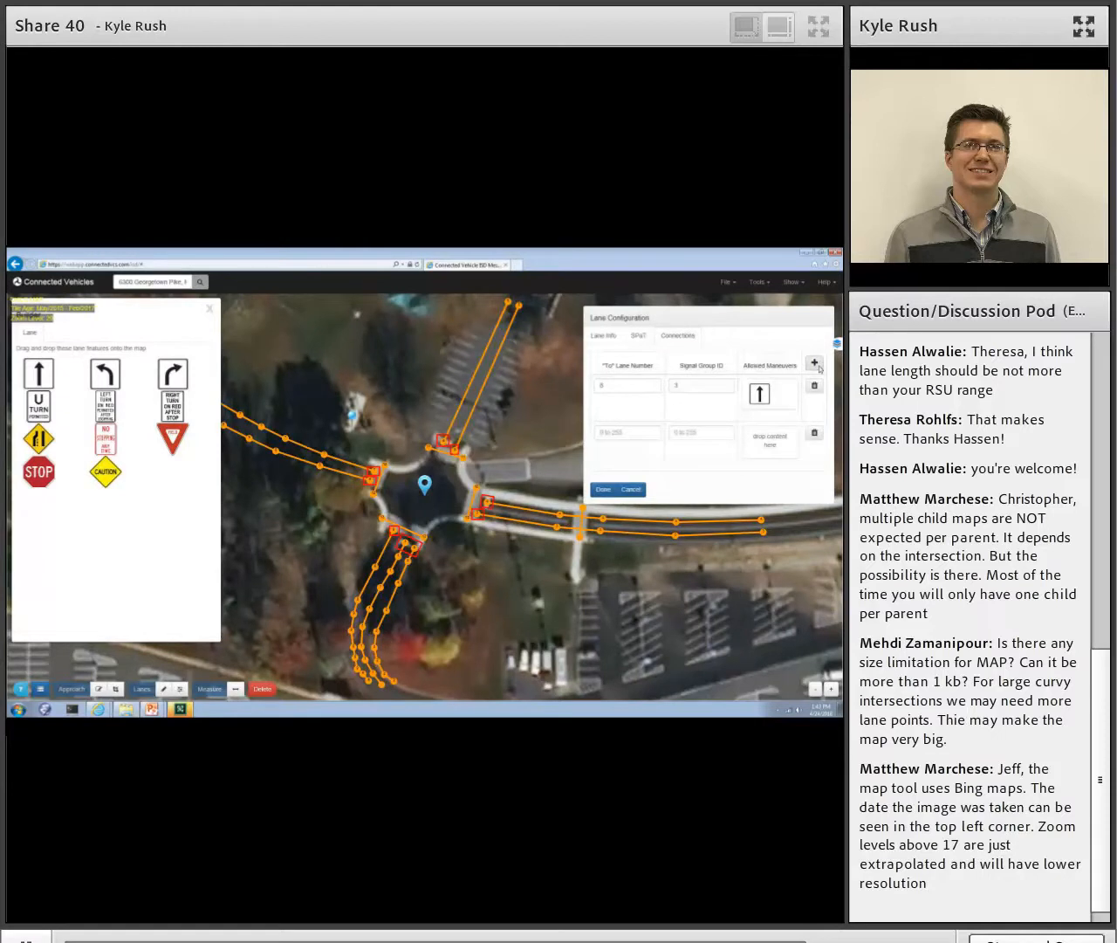
click(645, 428)
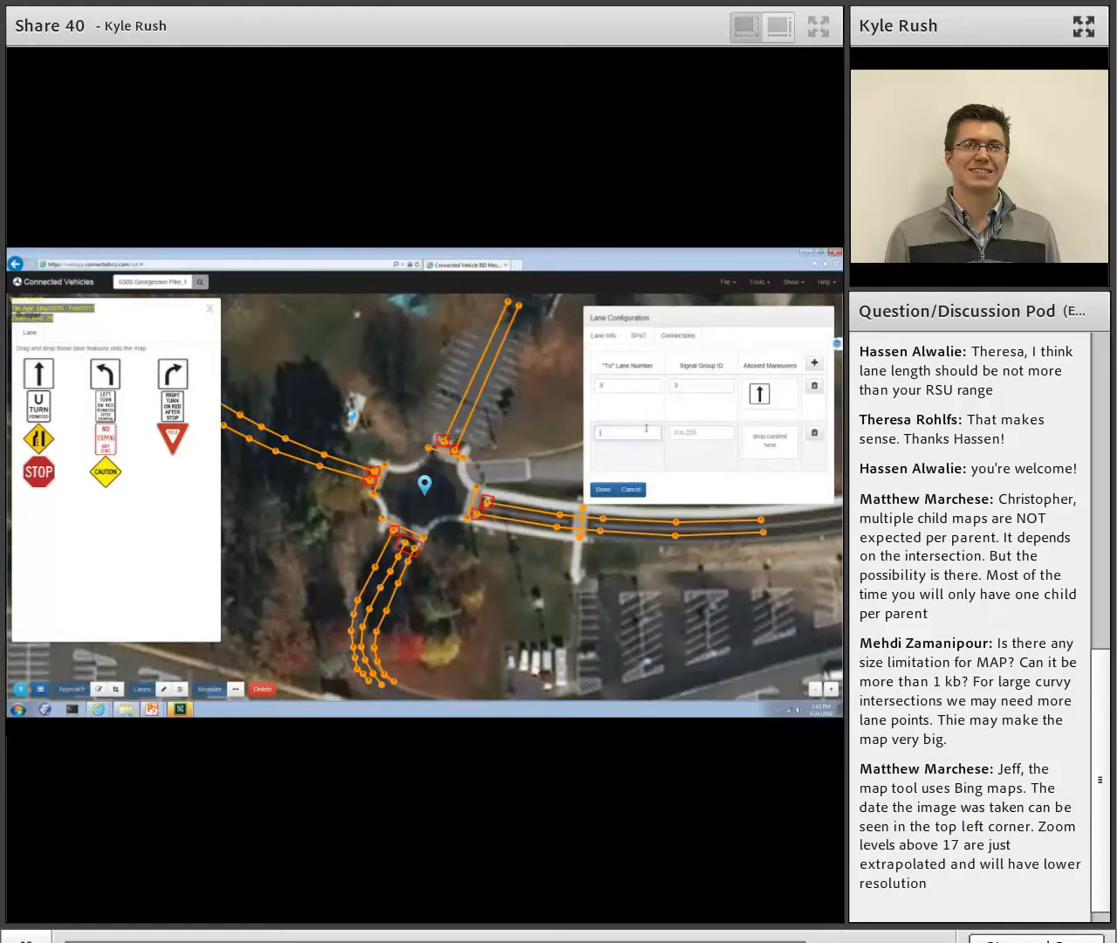
drag(97, 368, 759, 463)
click(706, 431)
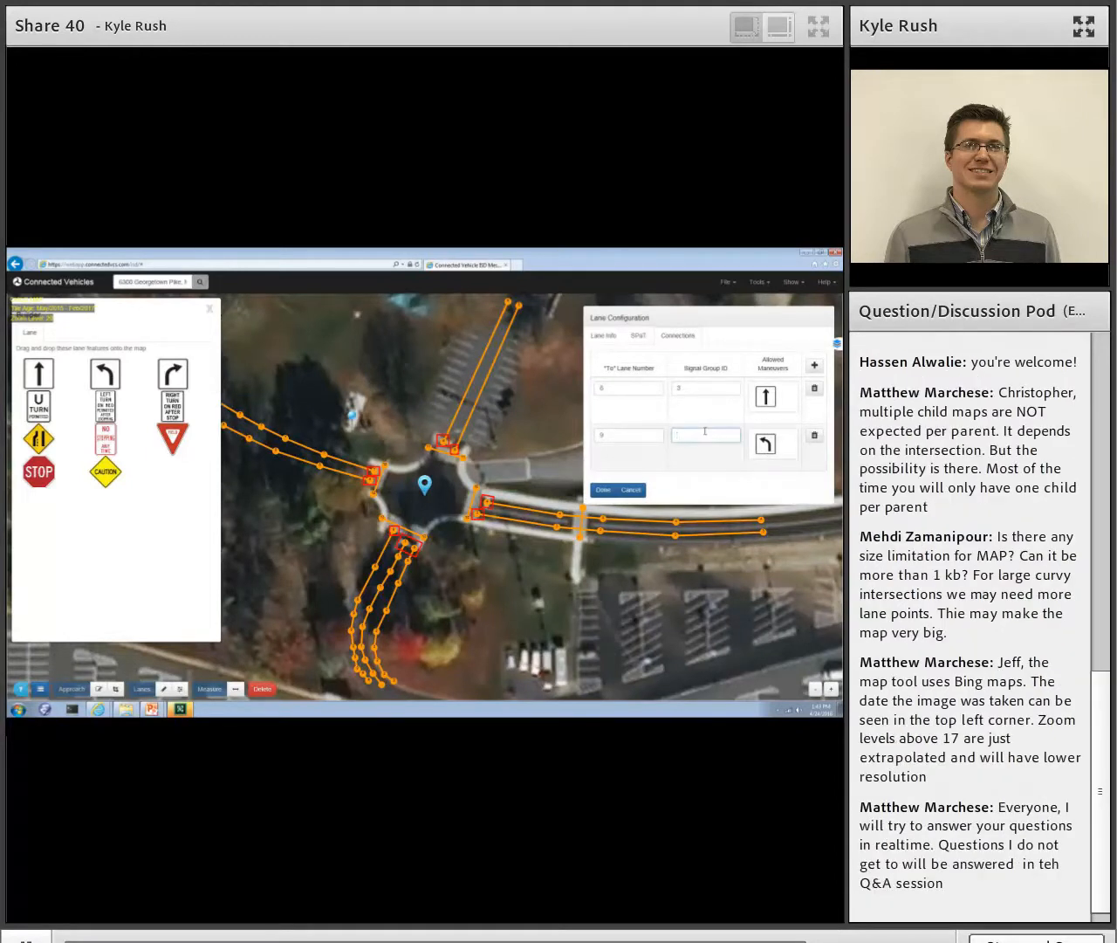
text(3)
- Add a third connection for the east leg's southern lane to lane 5 with signal group ID 3 and a right-turn maneuver
click(814, 365)
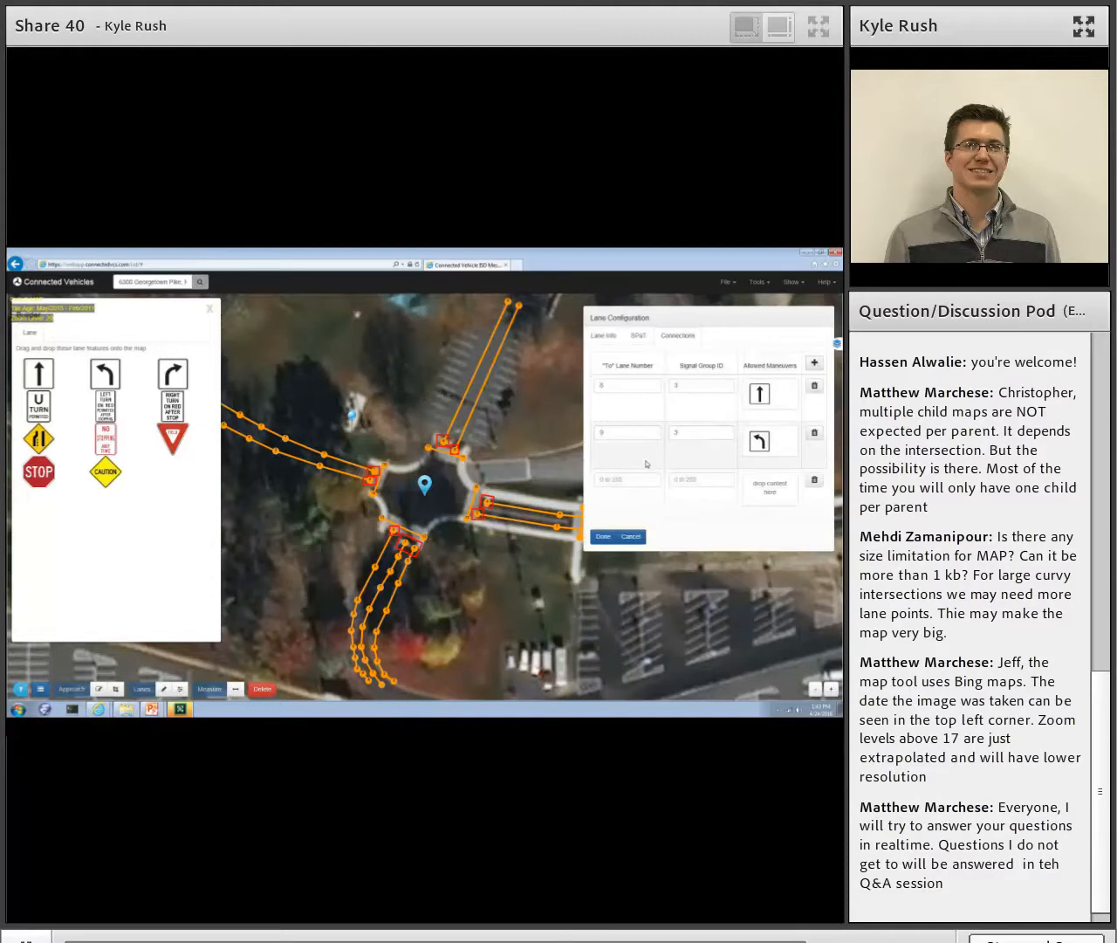
drag(180, 377, 777, 500)
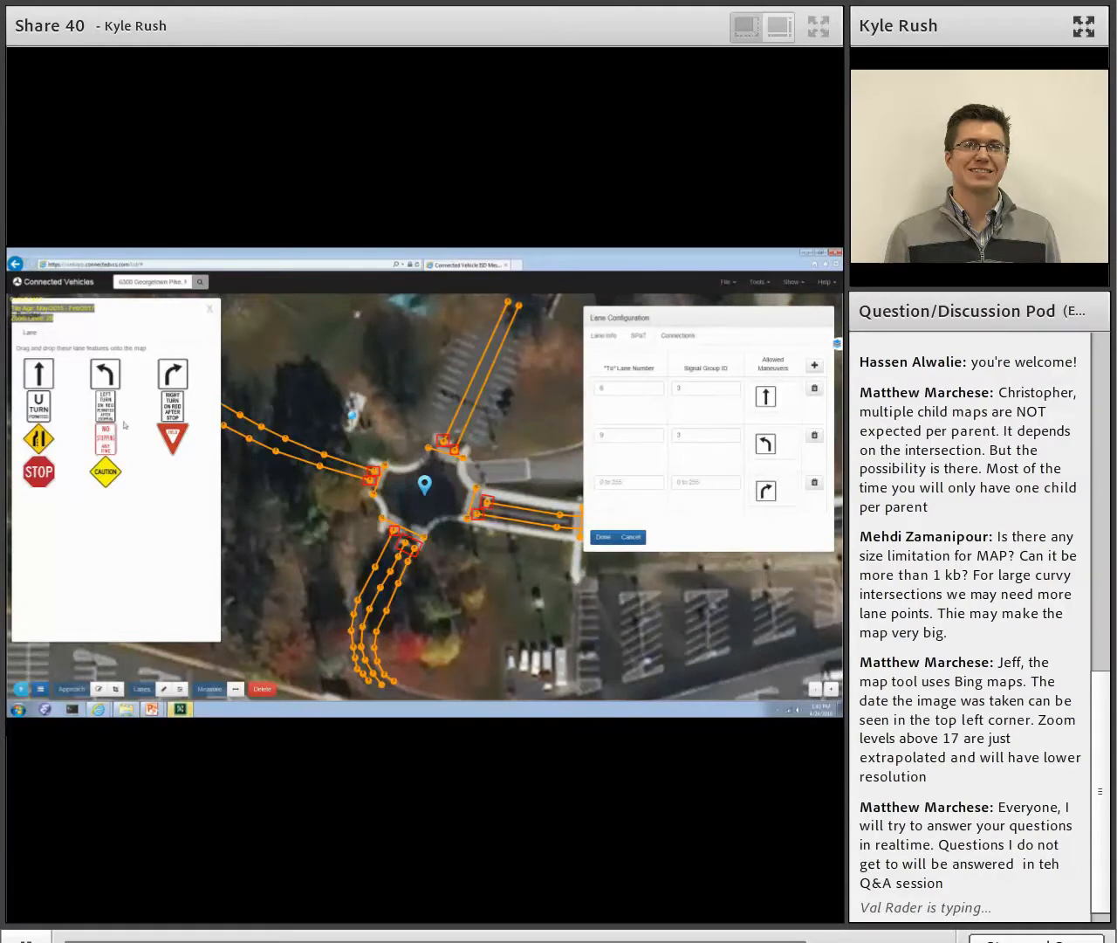
click(615, 480)
text(5)
click(687, 483)
text(3)
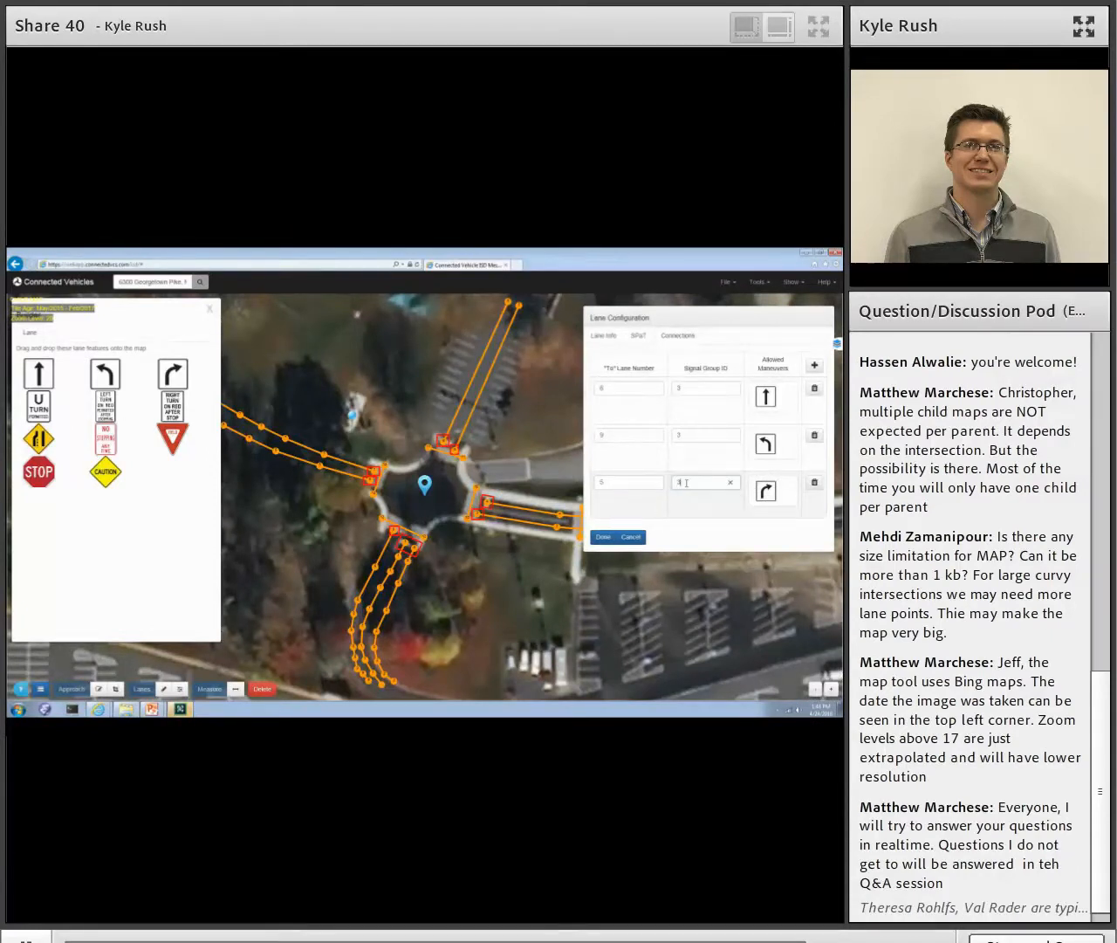
click(602, 537)
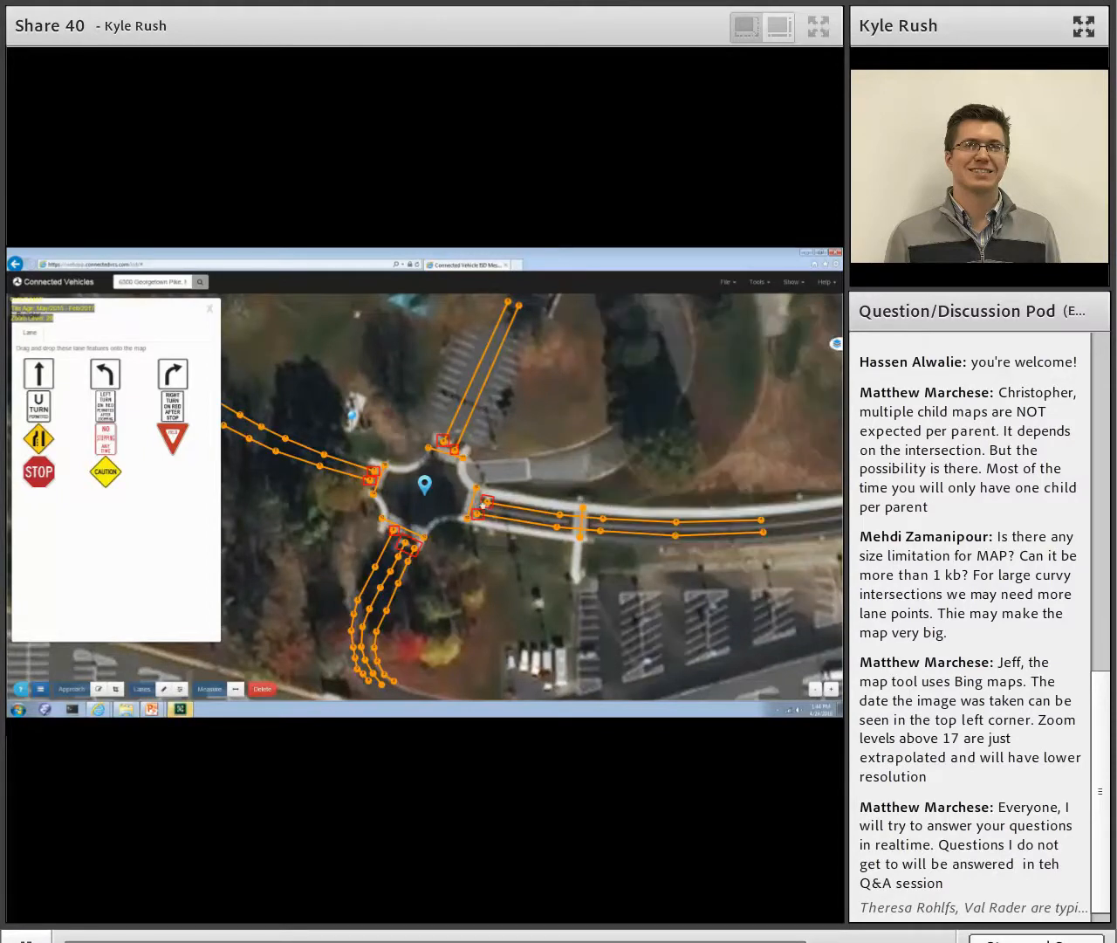
- Give the east leg's northern lane a connection to lane 5 with signal group ID 3 and a right-turn maneuver
click(488, 506)
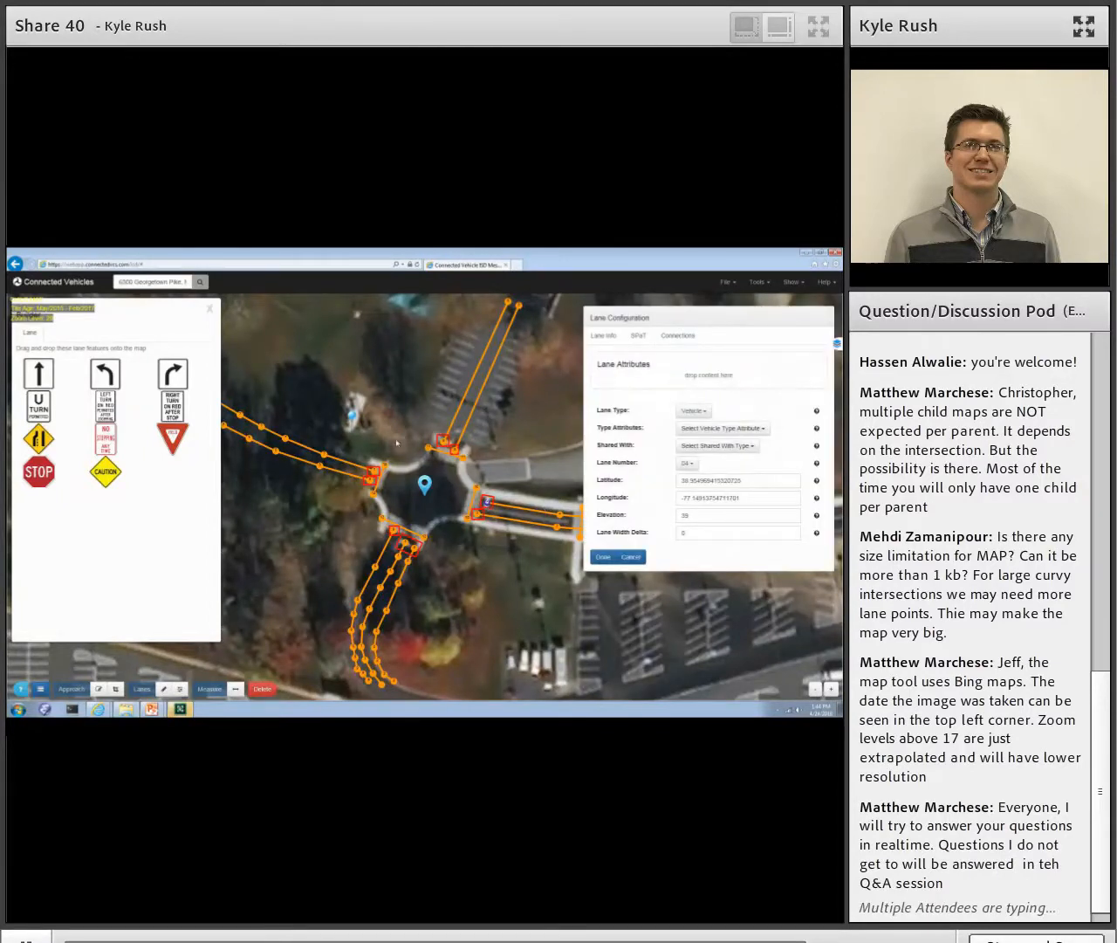
click(679, 335)
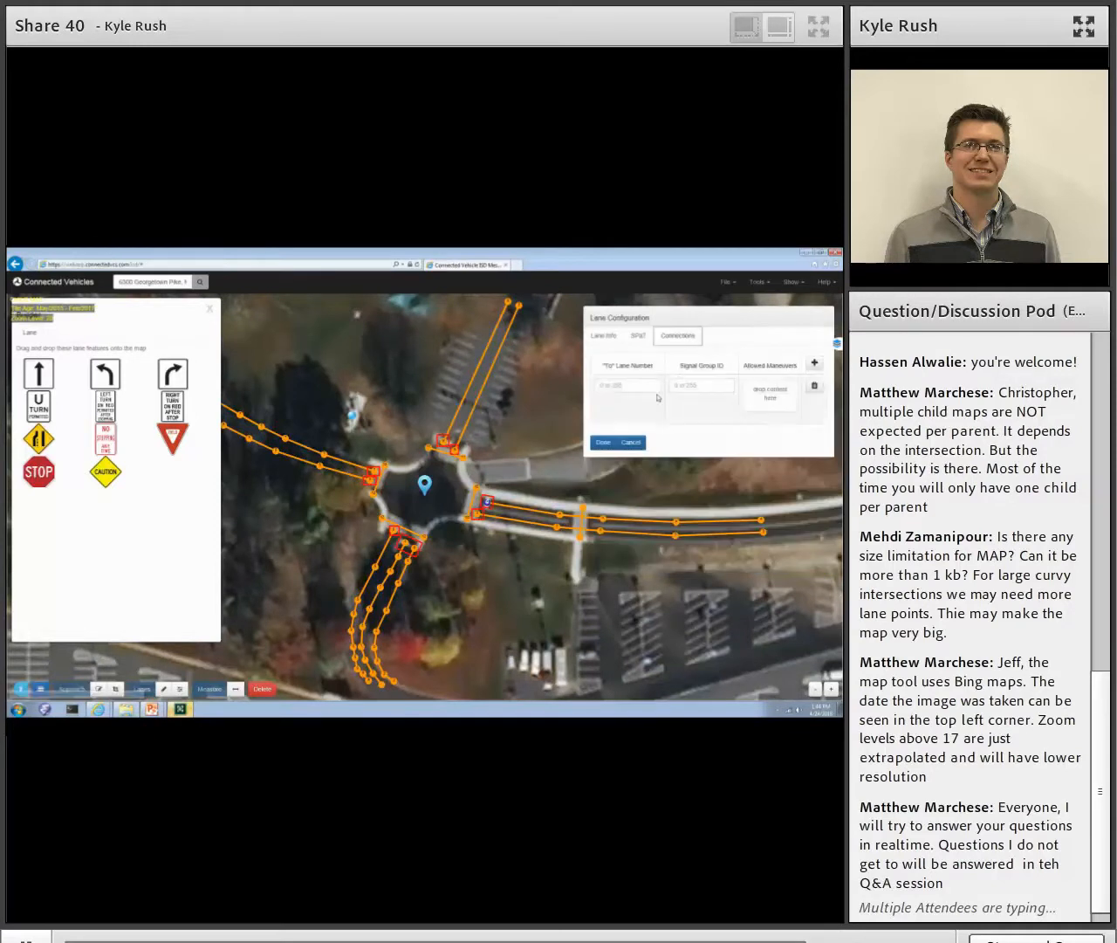
click(630, 389)
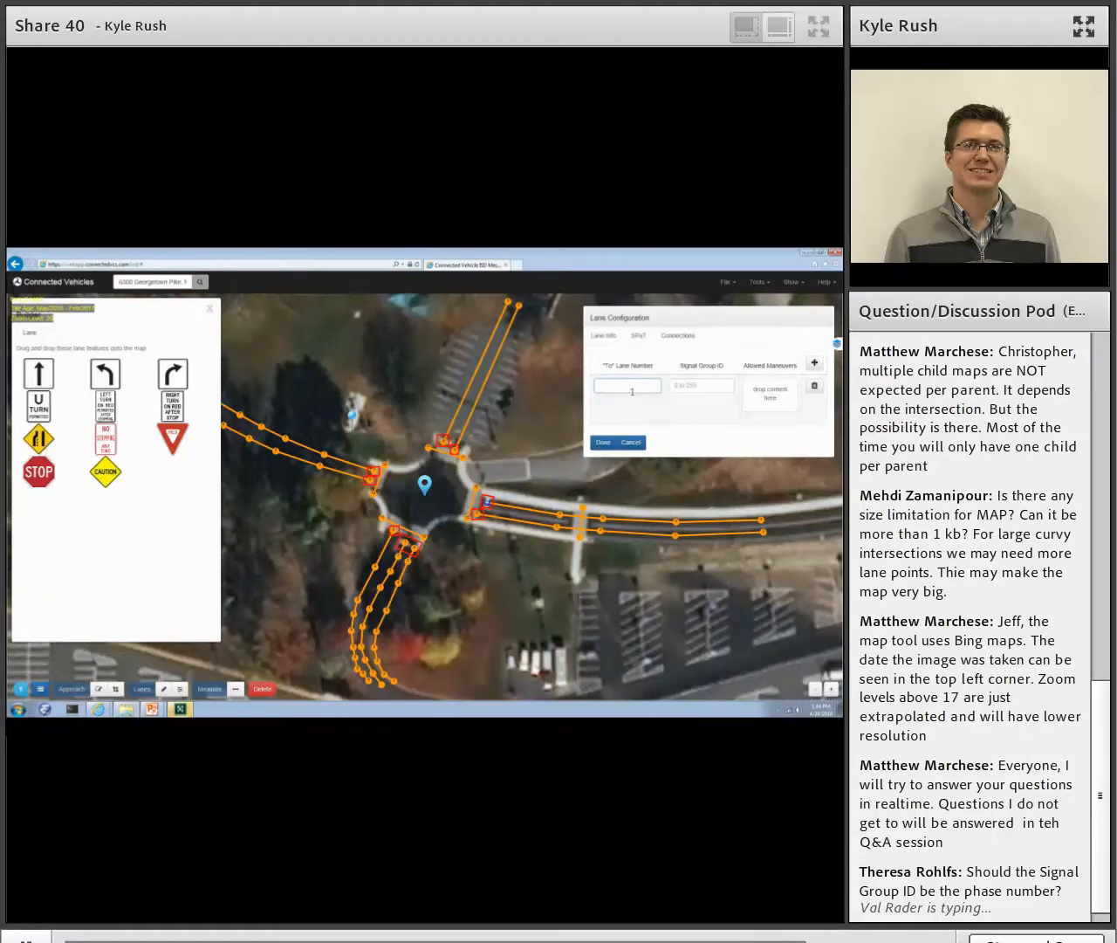
text(4)
click(689, 386)
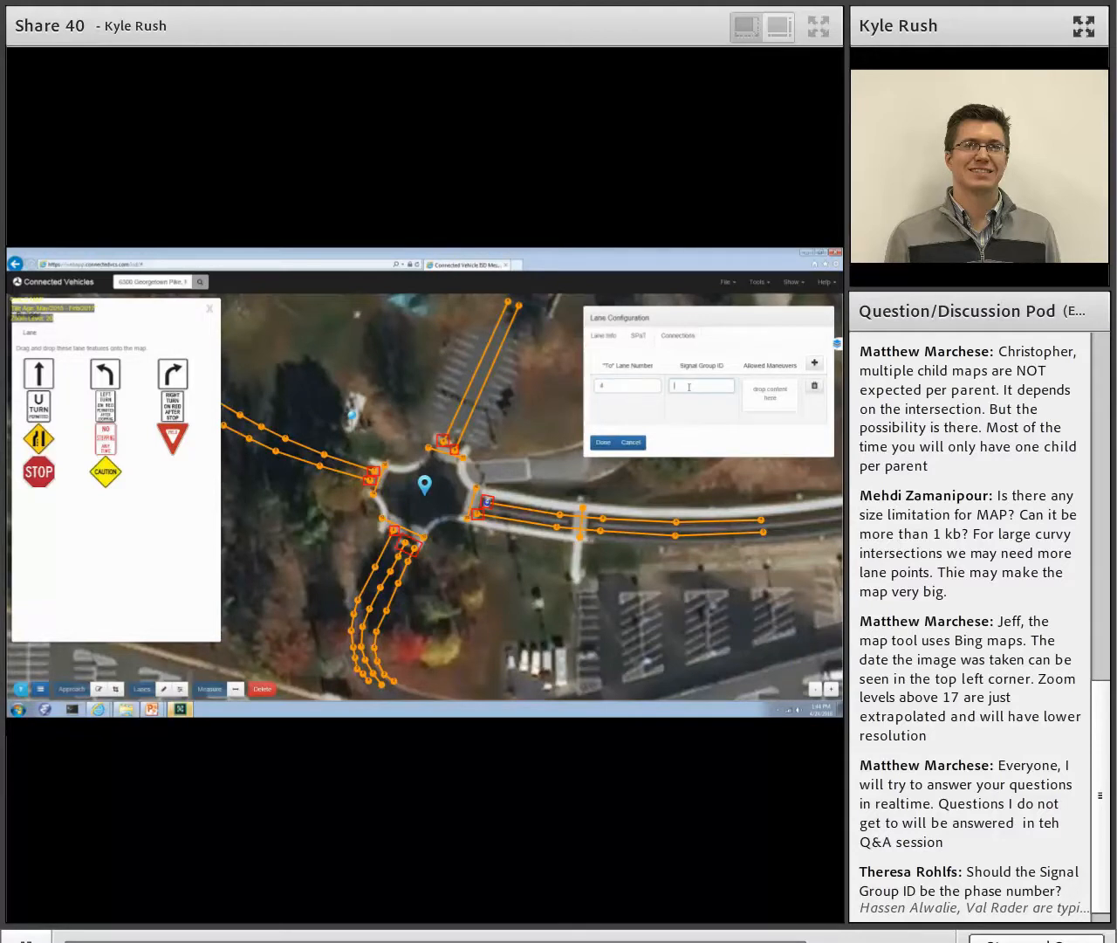
text(3)
drag(178, 374, 770, 405)
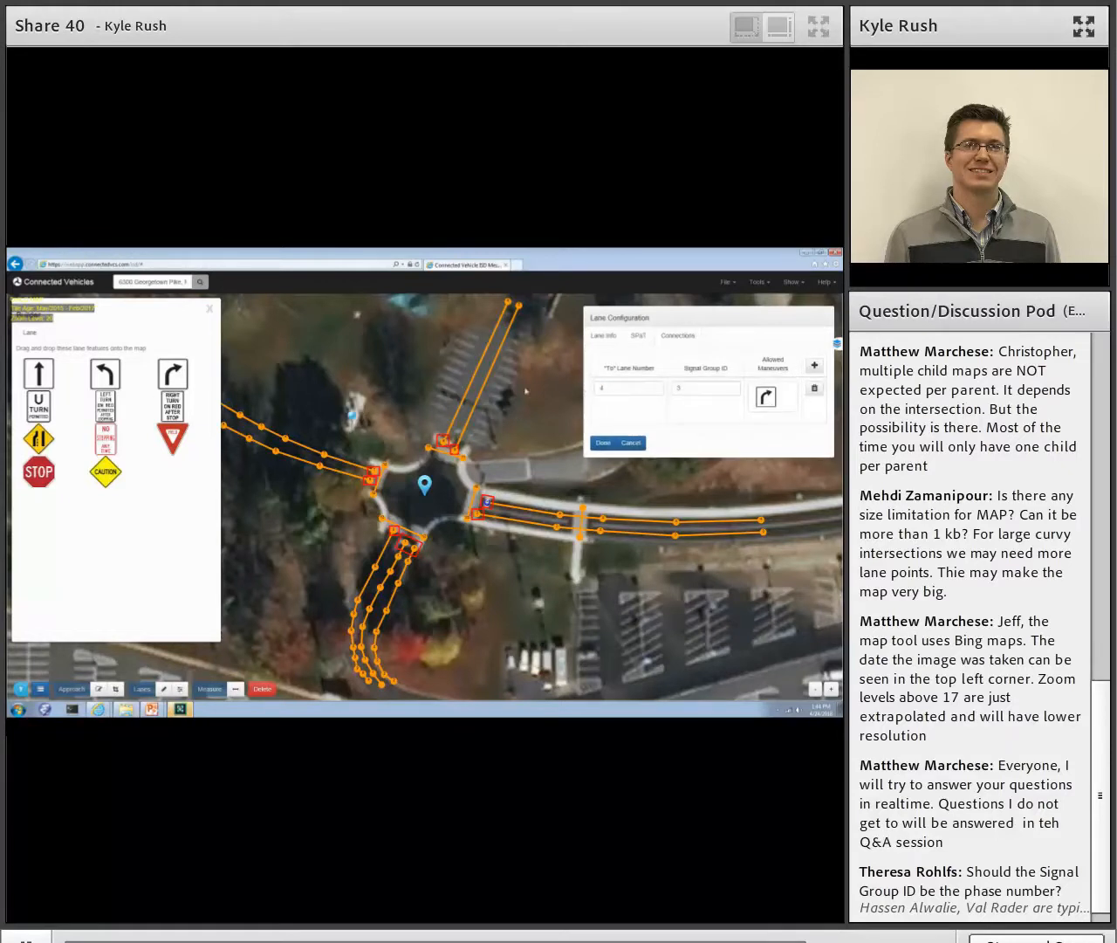
click(634, 388)
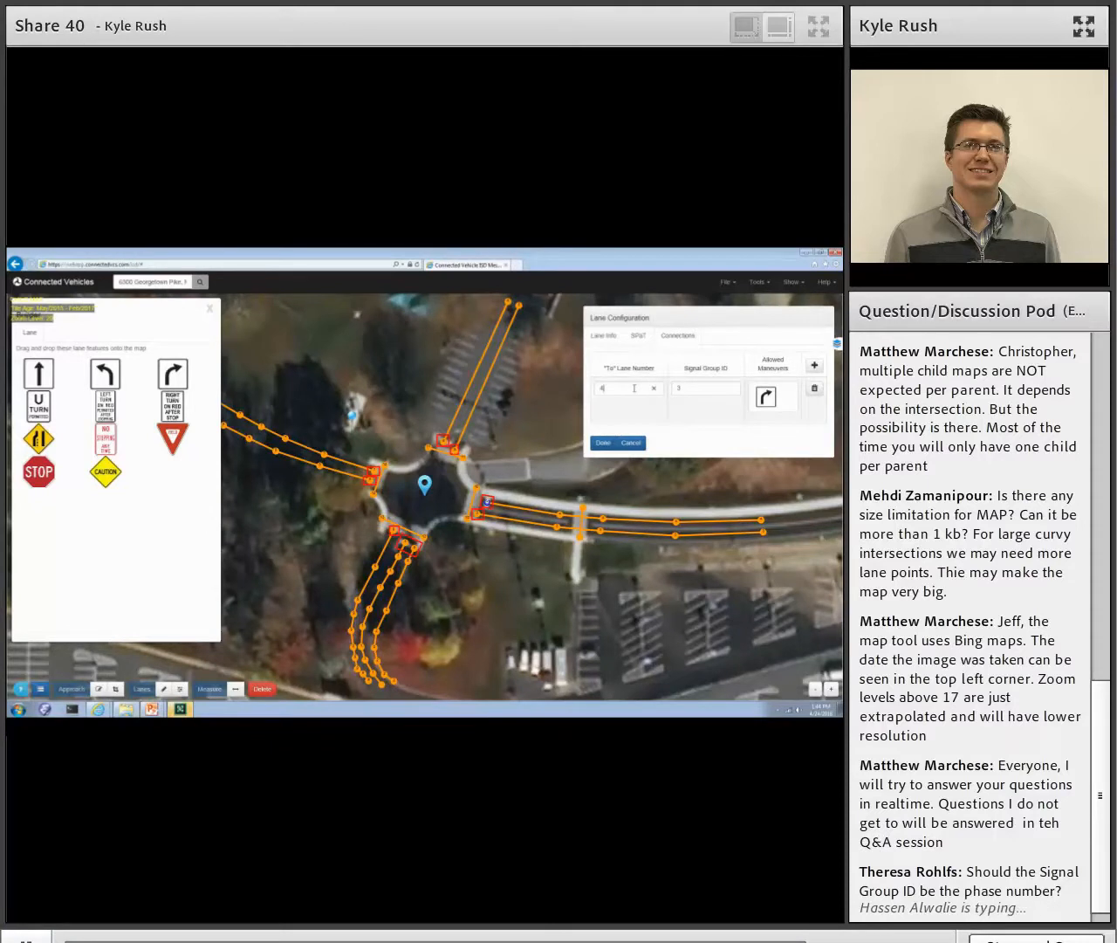
key(BackSpace)
text(5)
- Add a second connection for the east leg's northern lane to lane 7 with signal group ID 3 and a straight maneuver
click(814, 365)
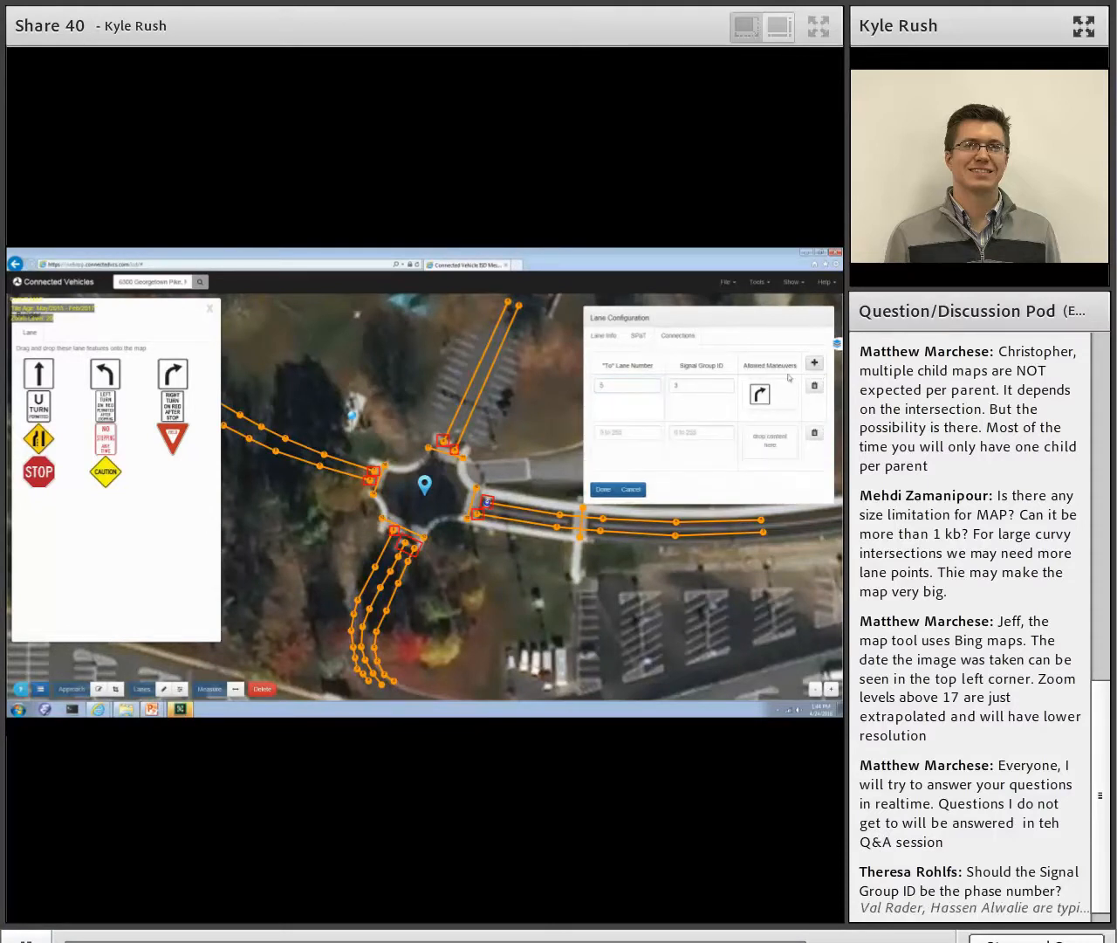
click(627, 433)
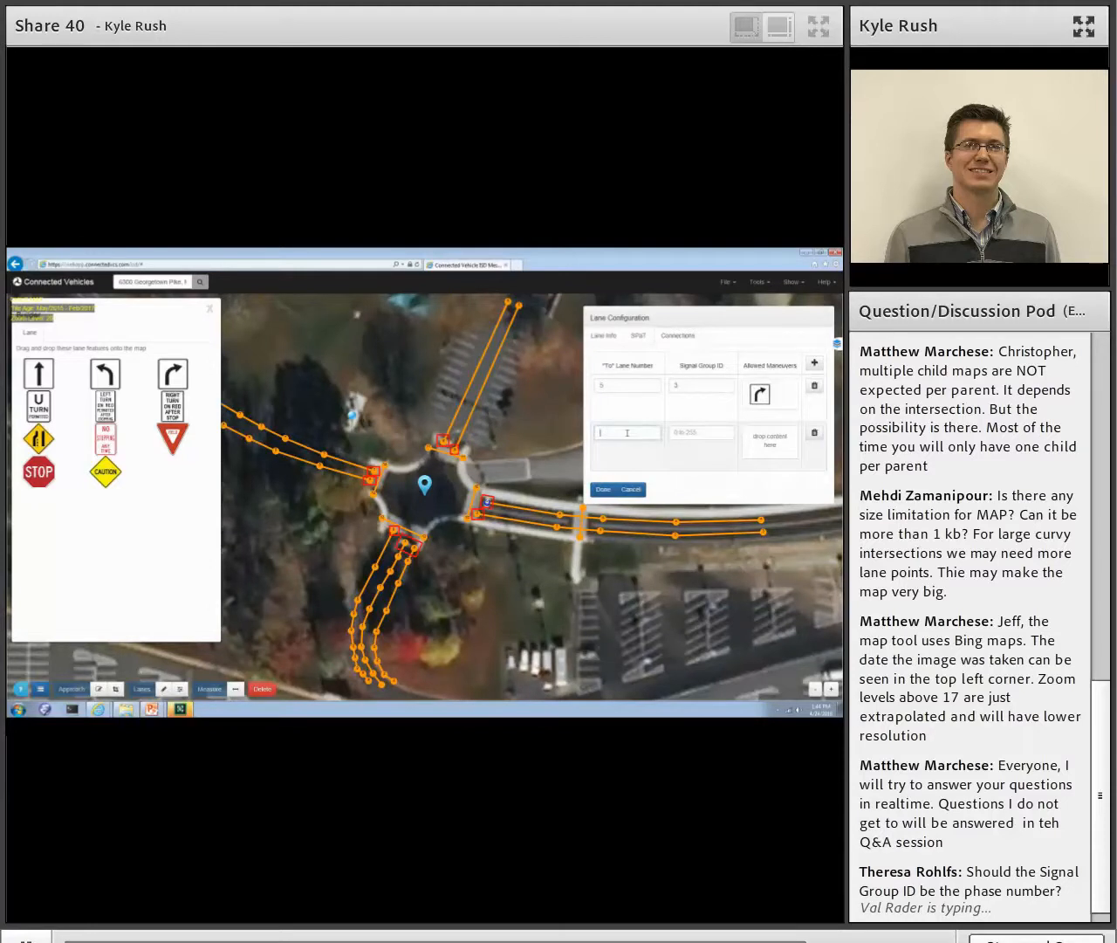
click(680, 436)
drag(37, 373, 775, 449)
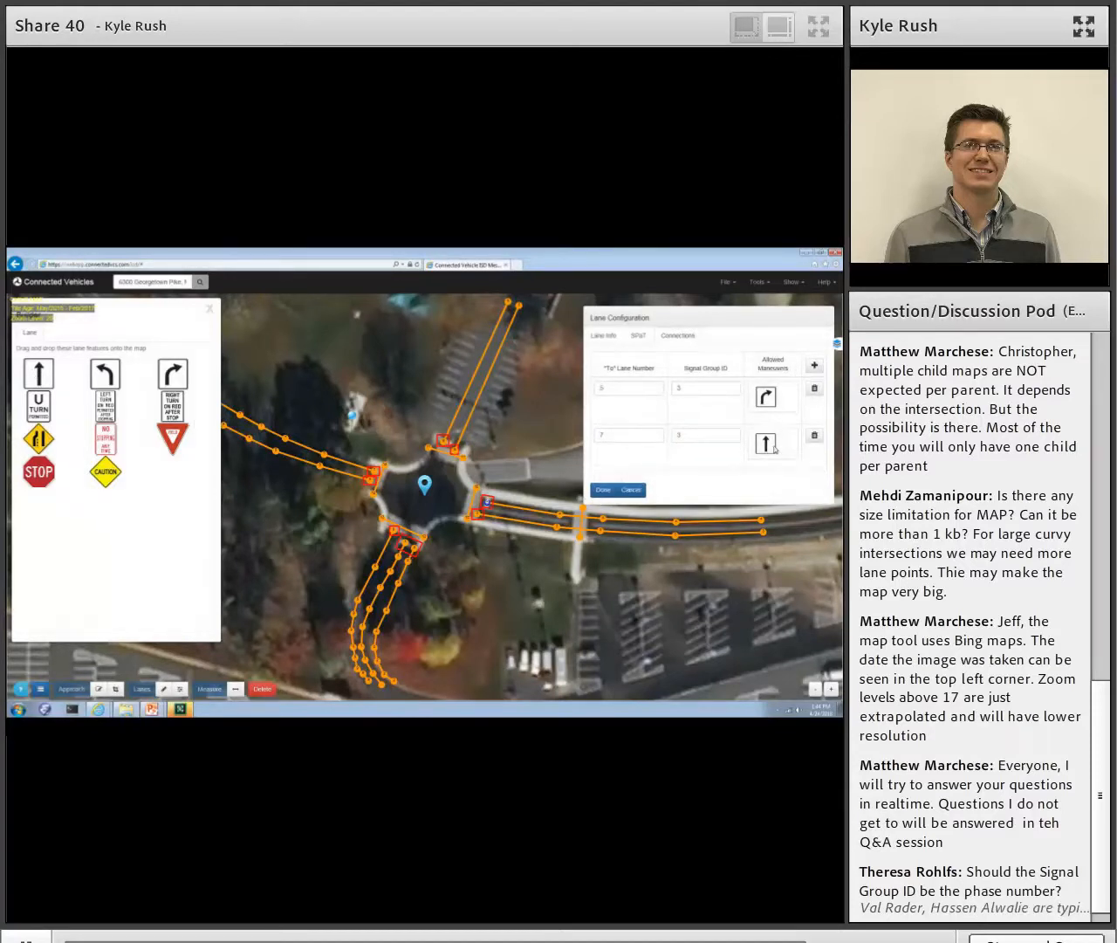
- Add a third connection for the east leg's northern lane to lane 9 with signal group ID 3 and a left-turn maneuver, and save the lane
click(632, 479)
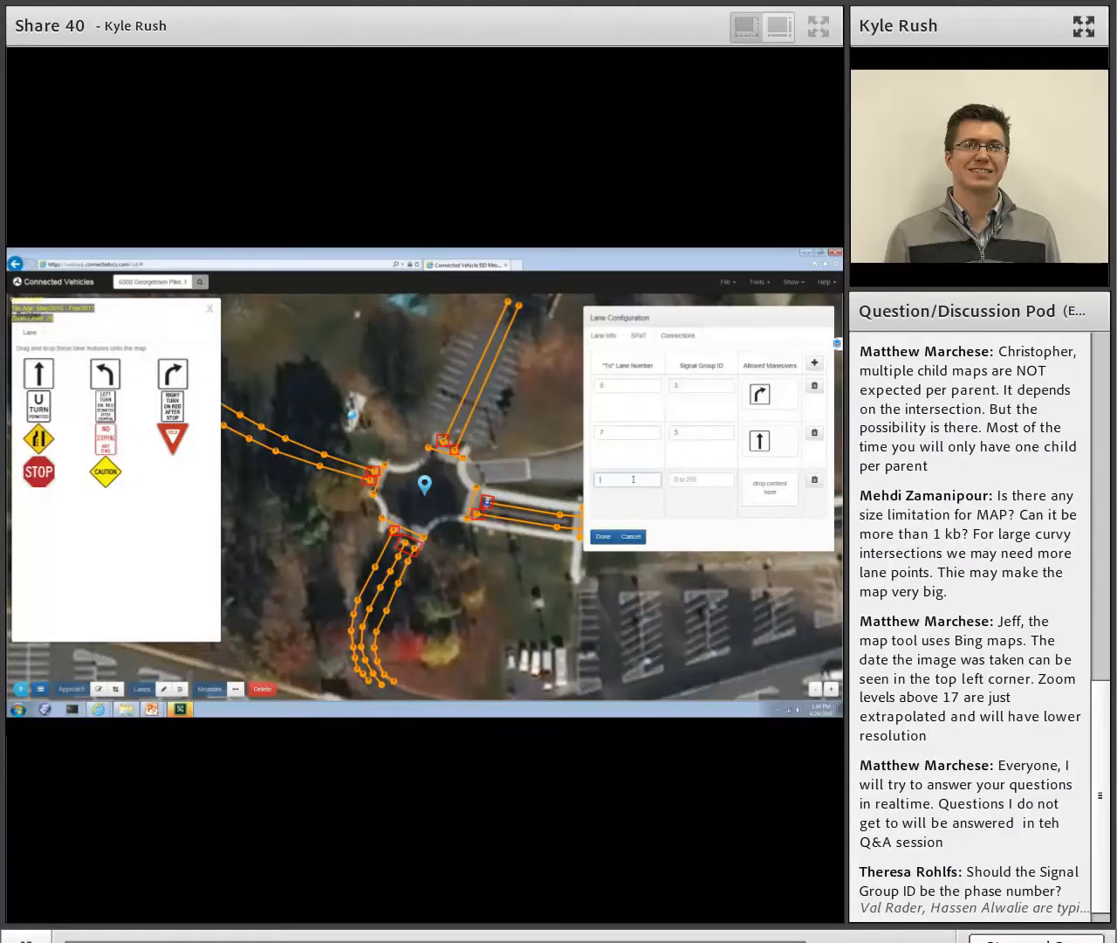
text(9)
click(686, 480)
text(3)
drag(105, 373, 763, 500)
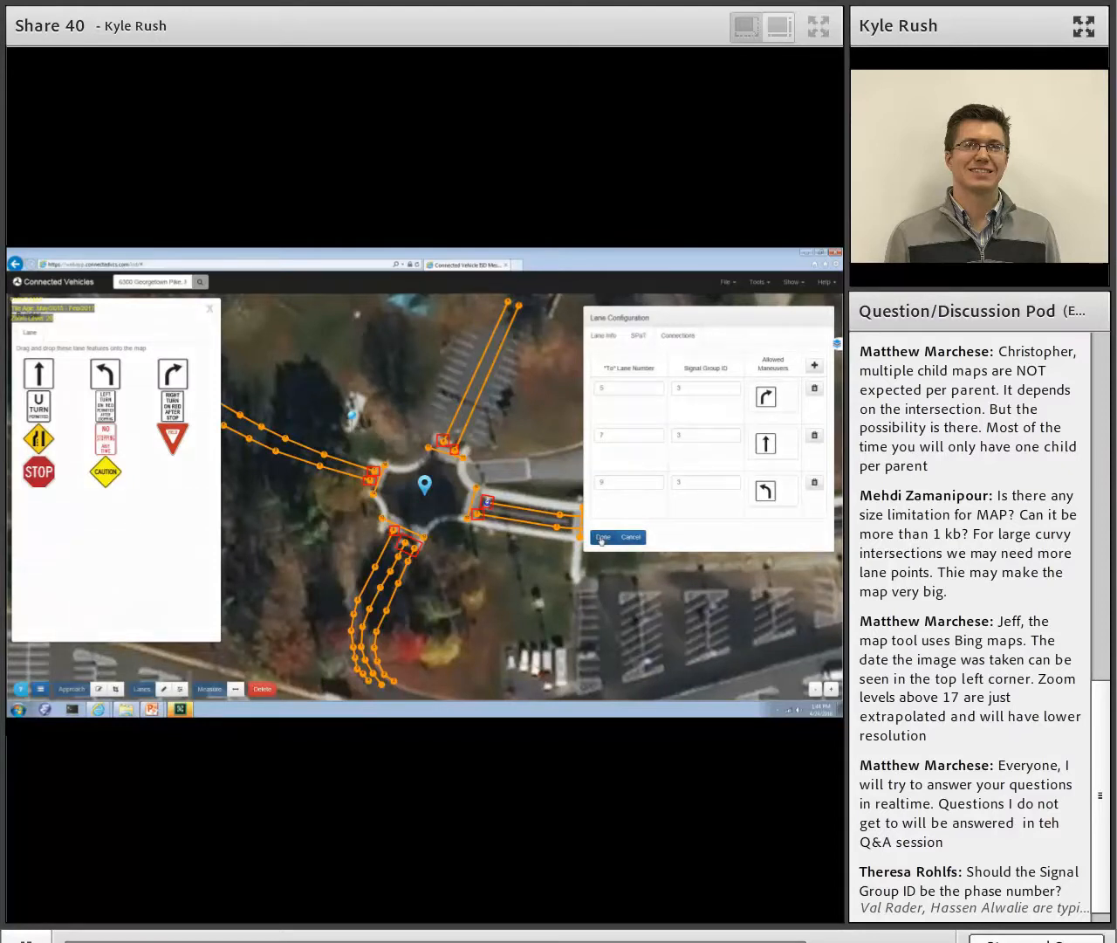
click(601, 537)
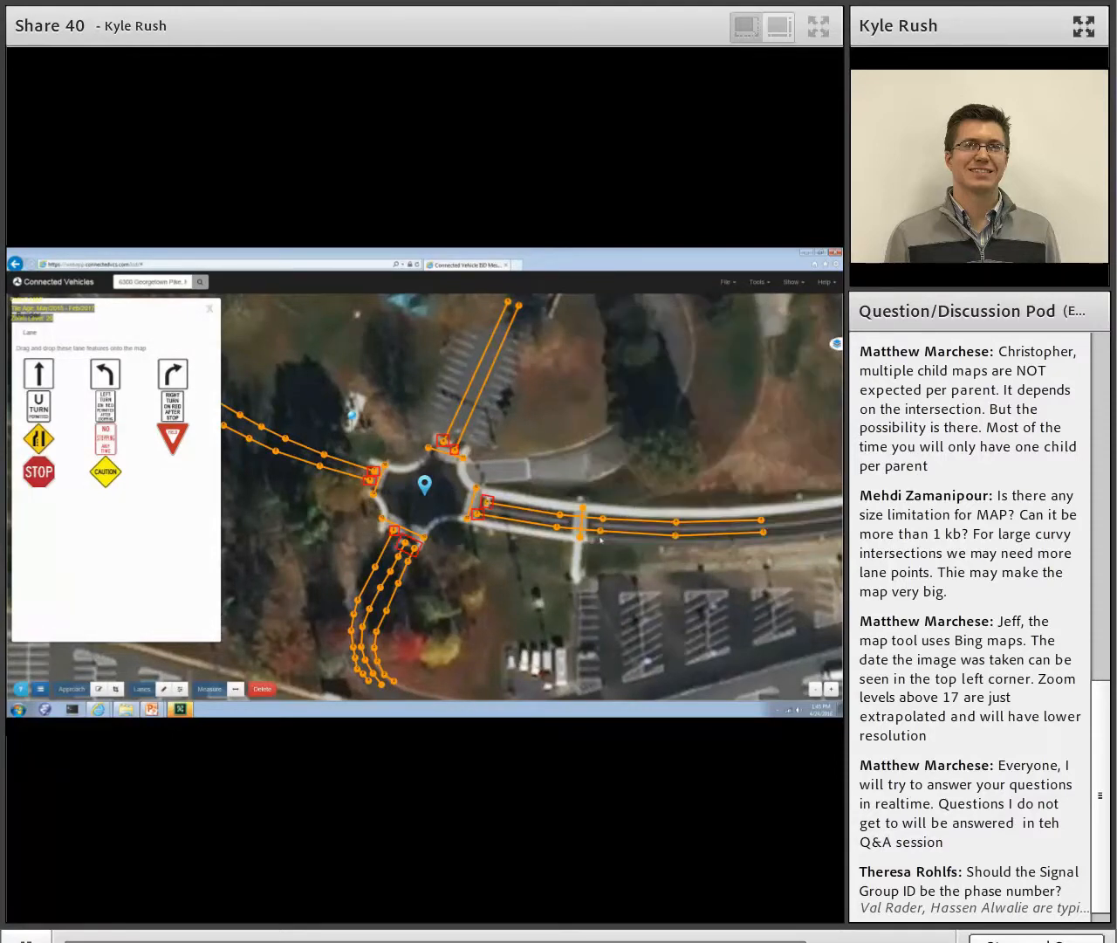
click(454, 451)
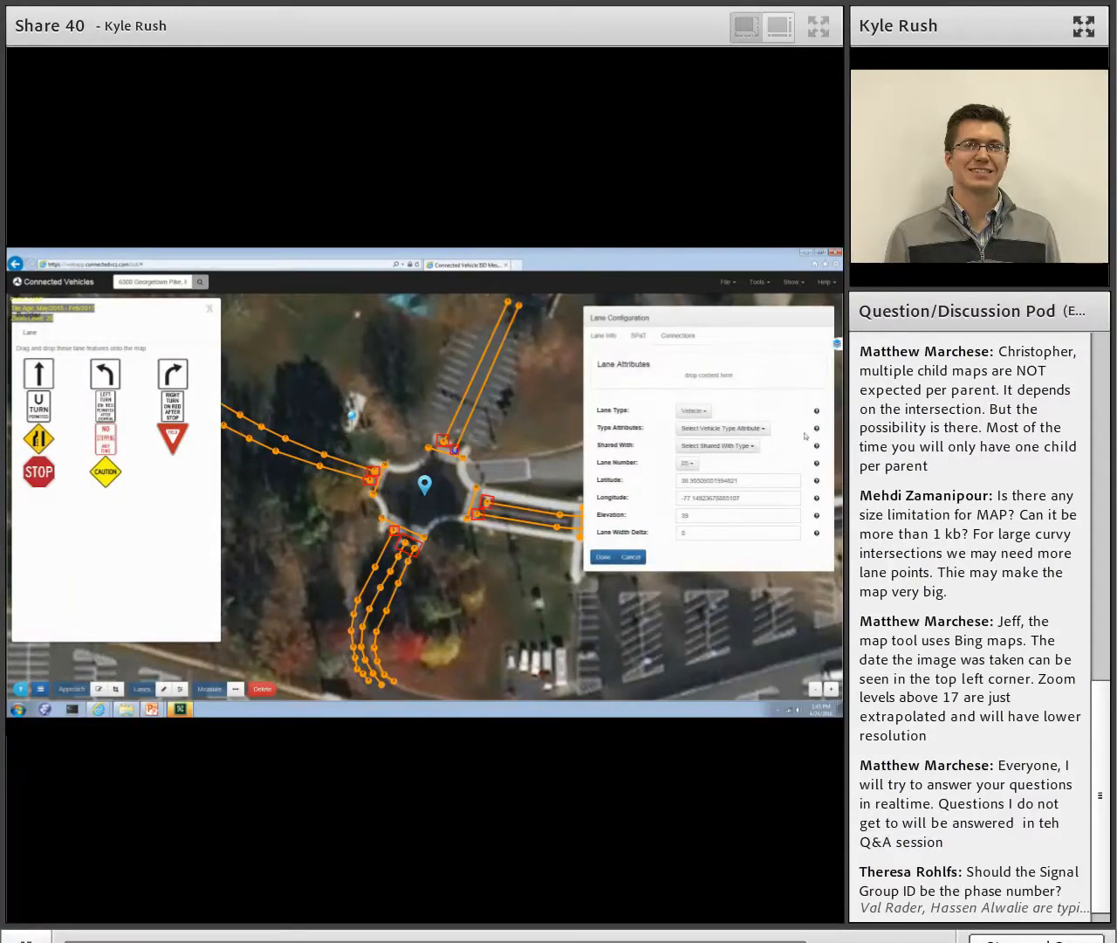
click(684, 338)
click(632, 442)
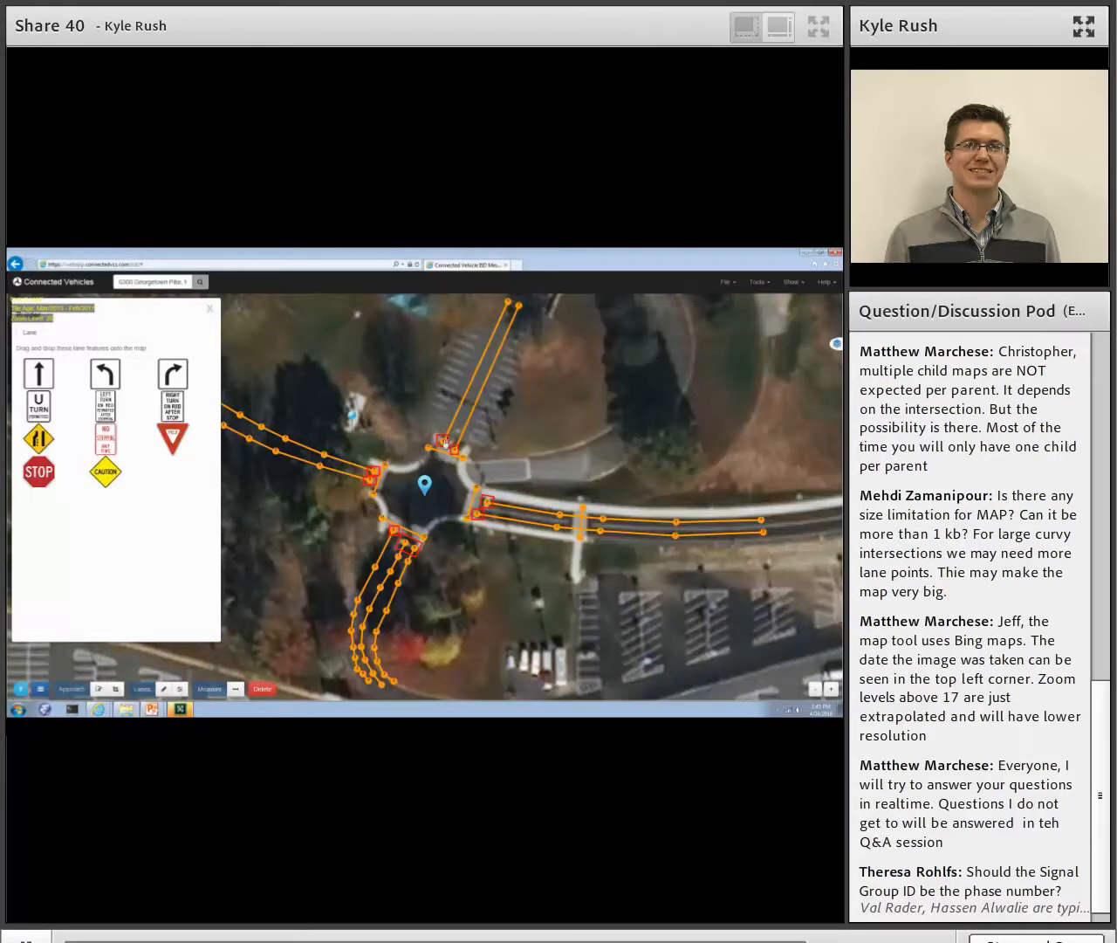
- Give the north leg's western lane a connection to lane 9 with signal group ID 3 and a straight maneuver
click(445, 443)
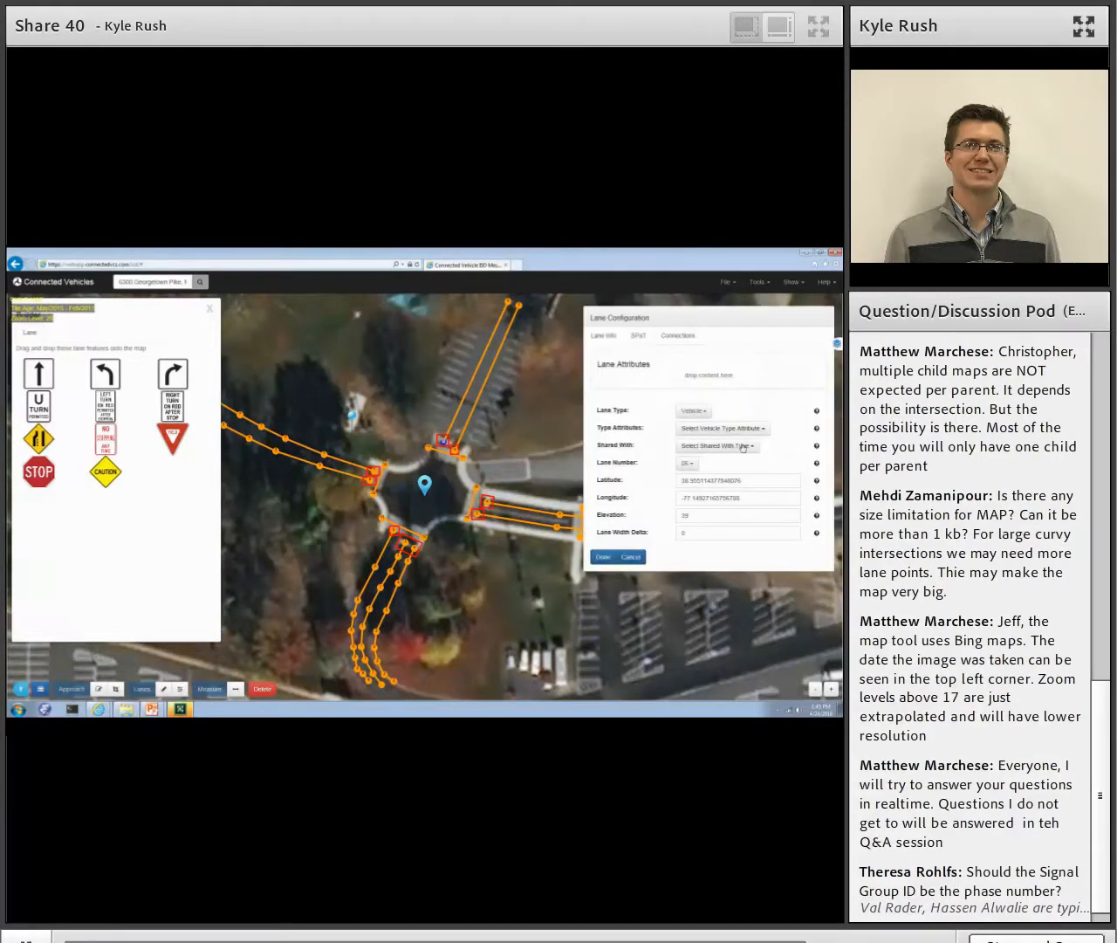
click(674, 339)
click(635, 384)
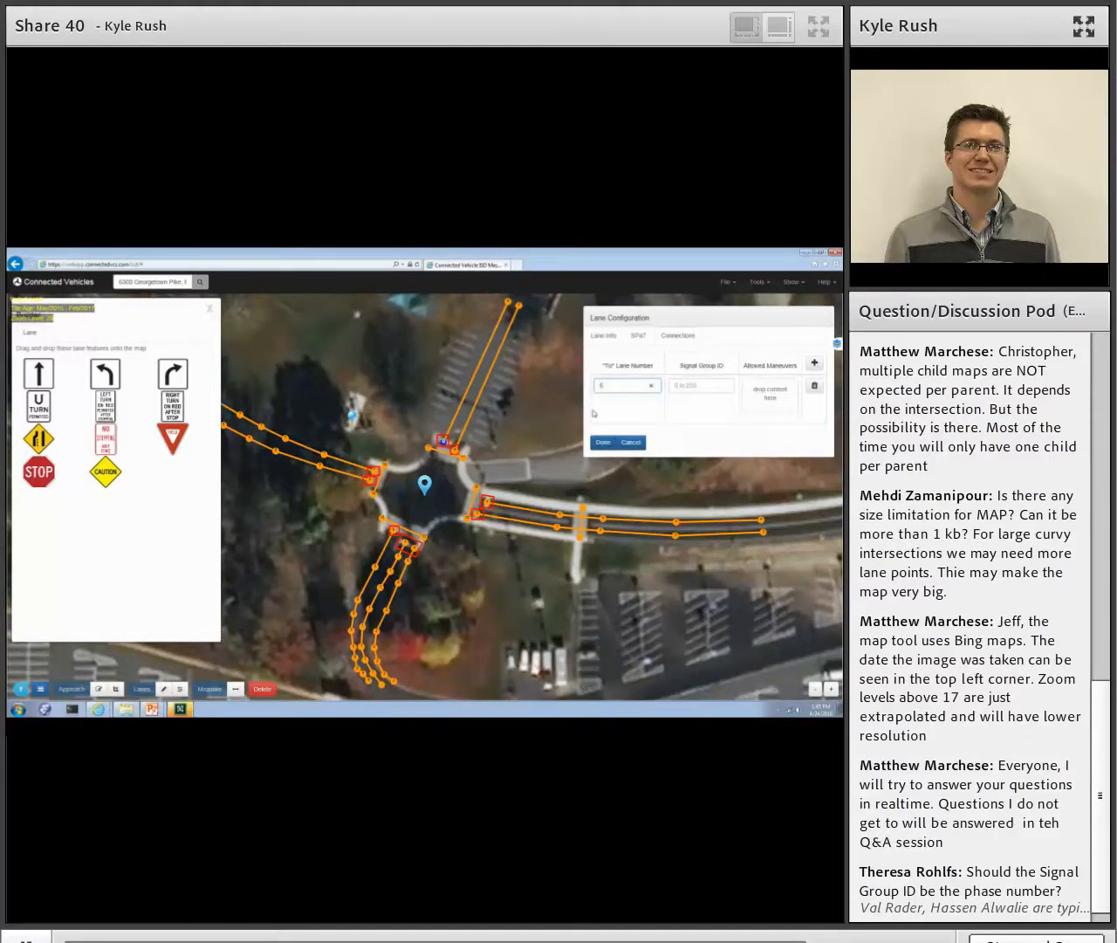
click(680, 389)
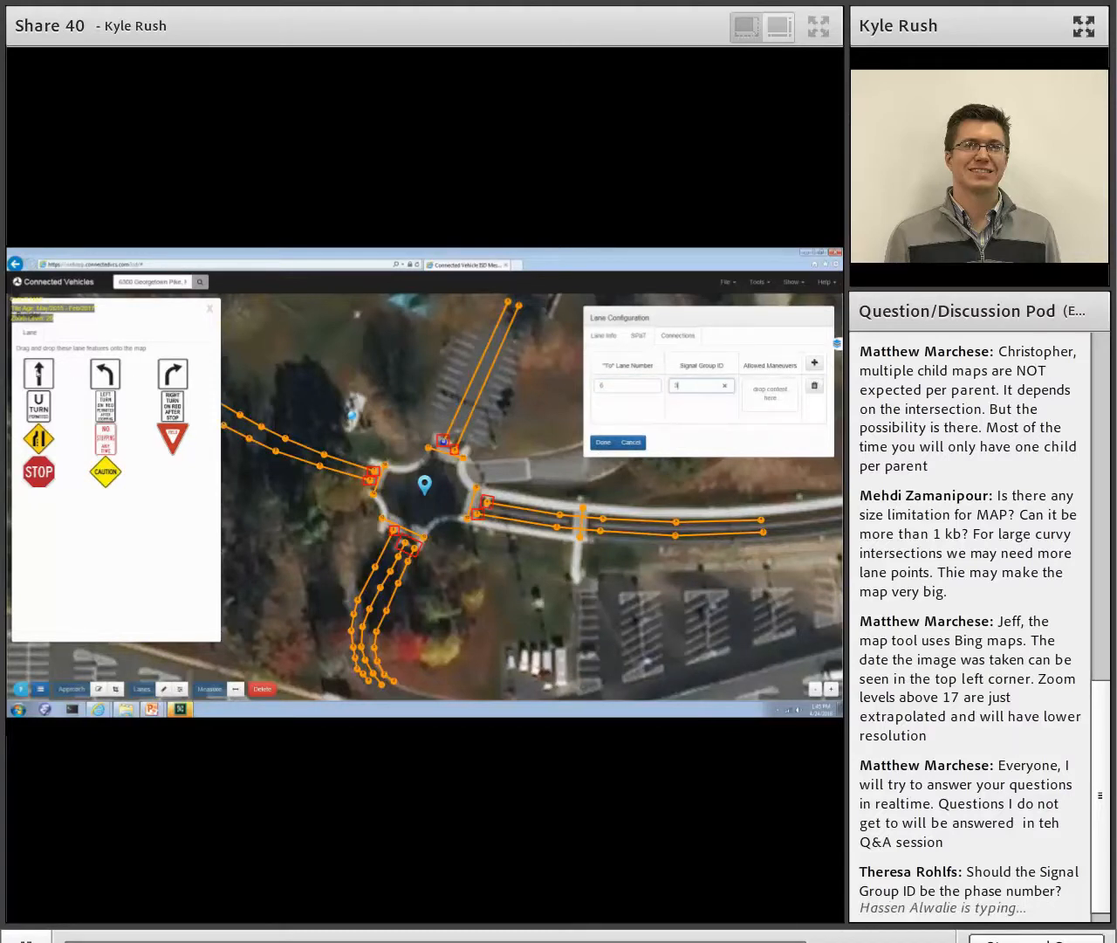
click(620, 384)
text(9)
drag(42, 374, 755, 410)
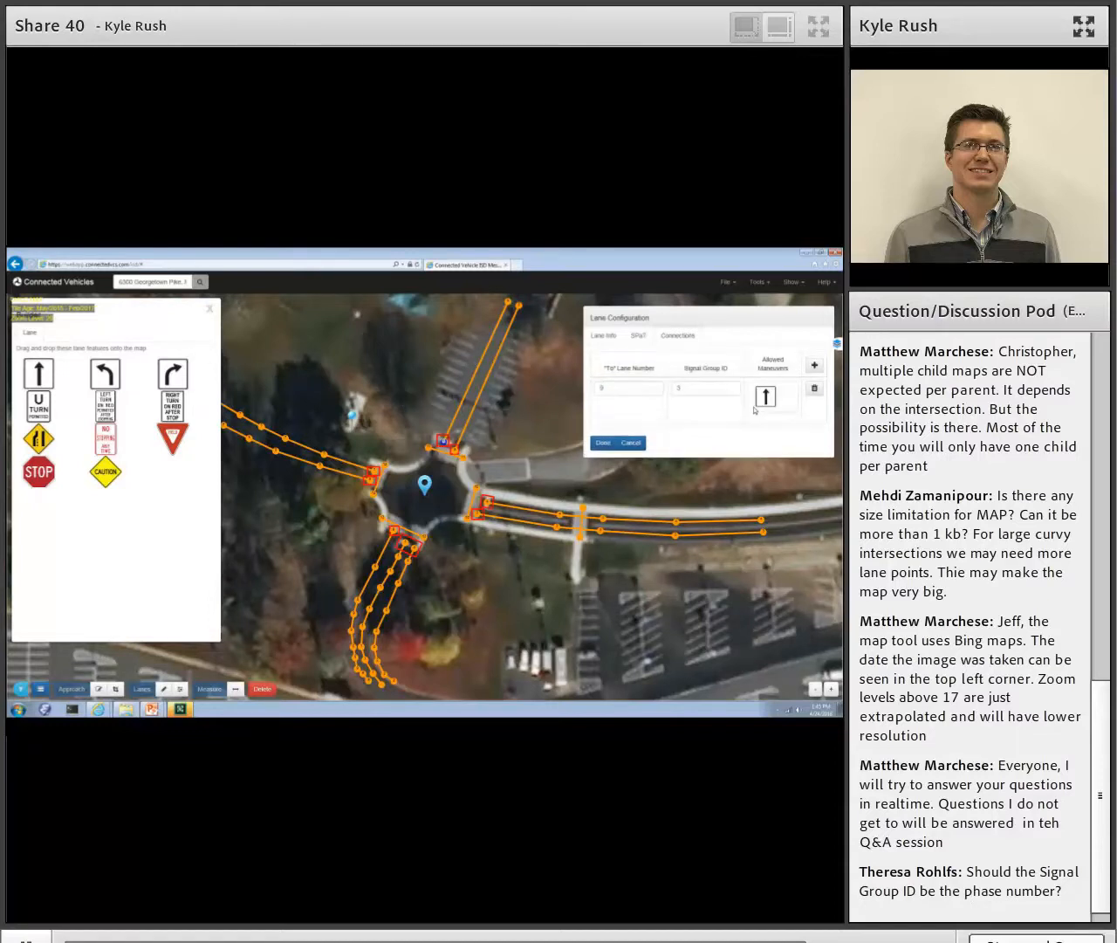
- Add a second connection to lane 7 with a right-turn maneuver for the north leg's western lane, and set both connections' signal group ID to 4
click(815, 365)
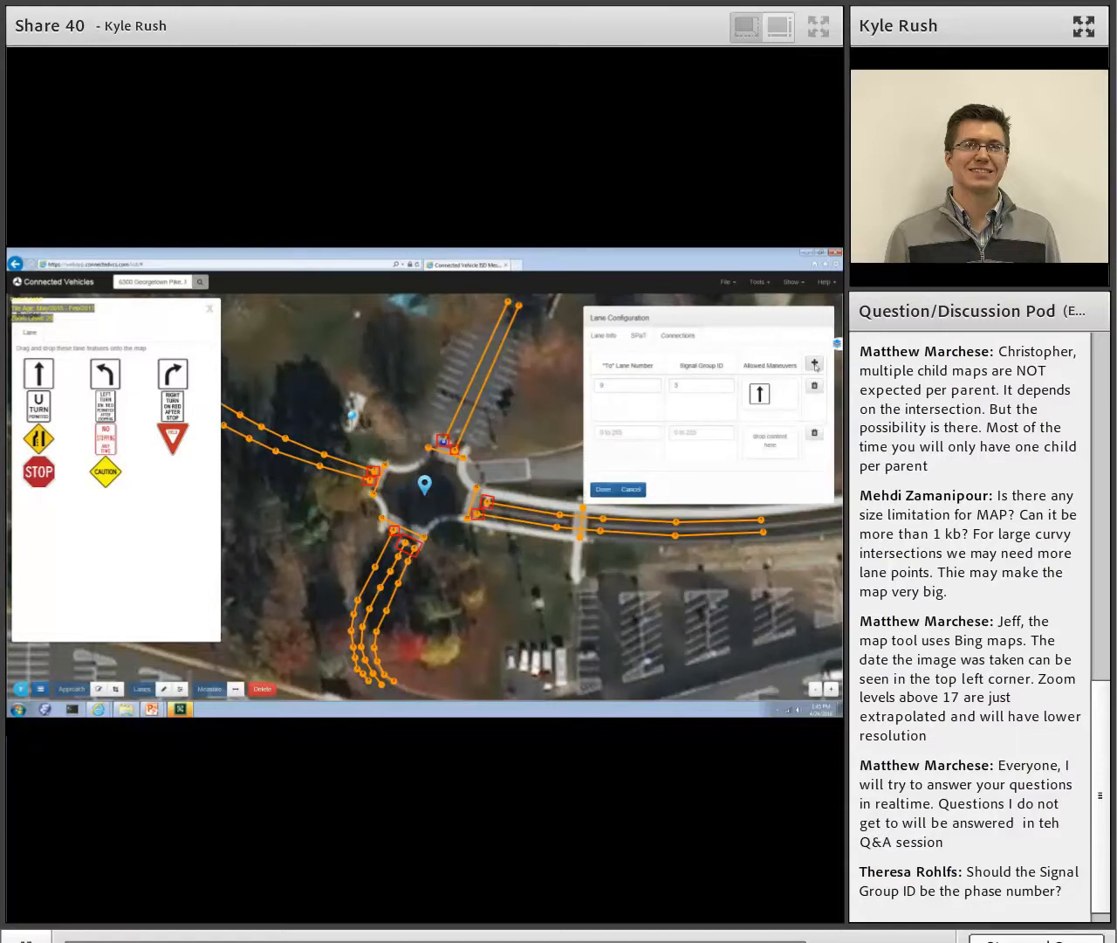
click(604, 435)
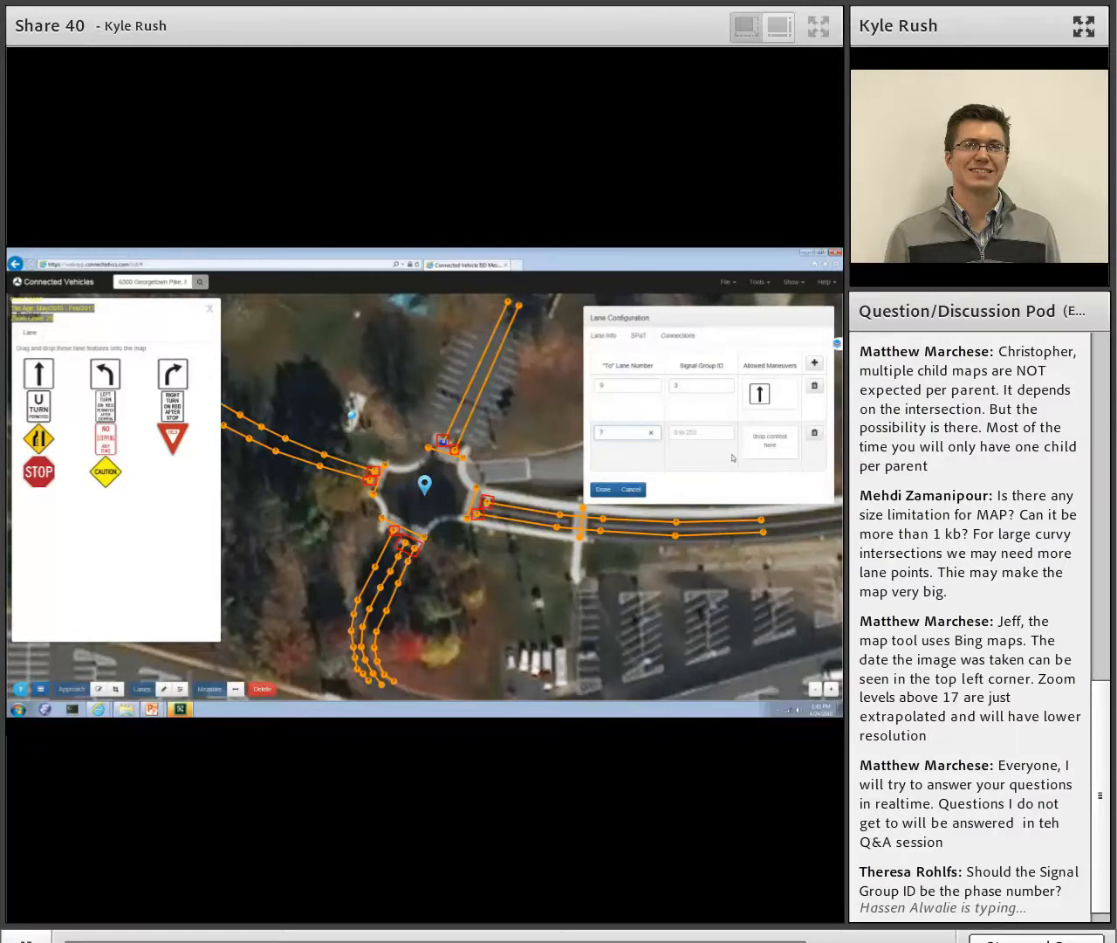
click(702, 438)
click(687, 387)
key(BackSpace)
text(4)
click(692, 433)
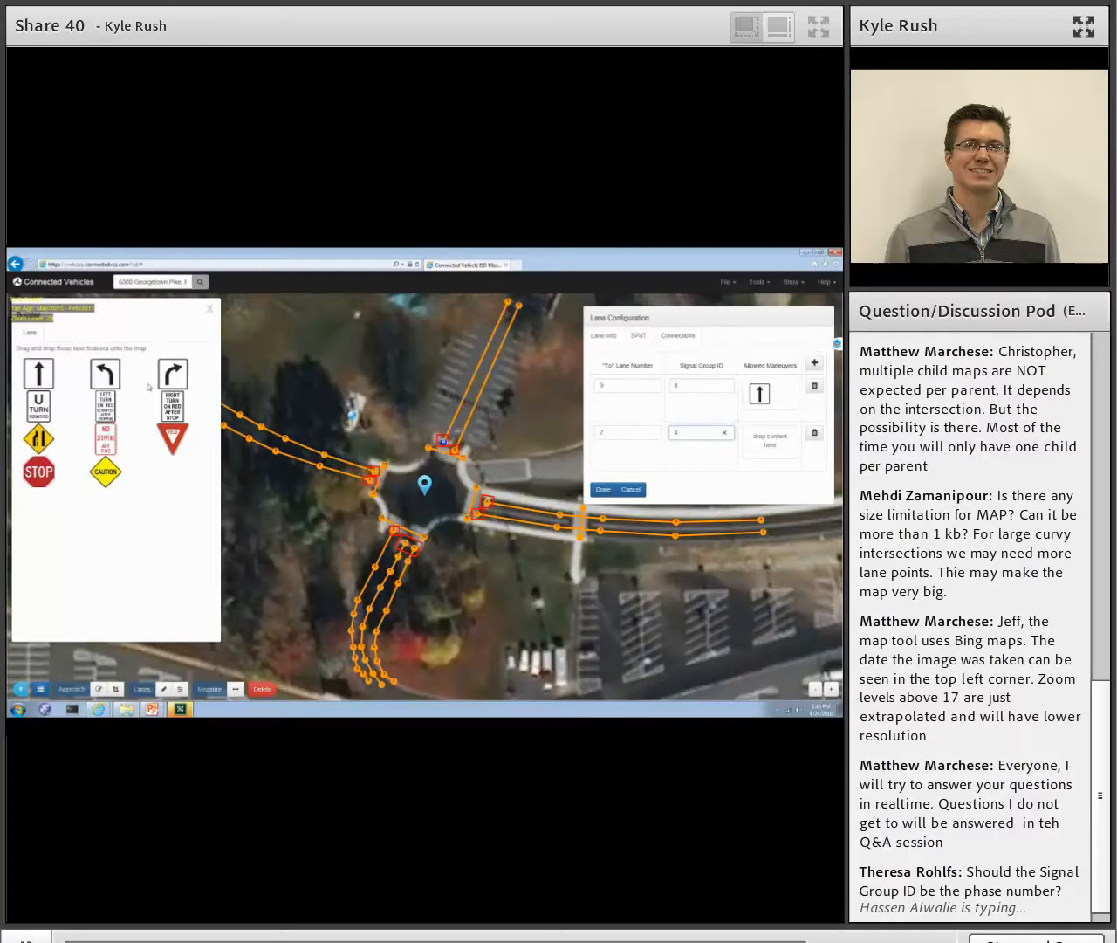
drag(175, 378, 777, 445)
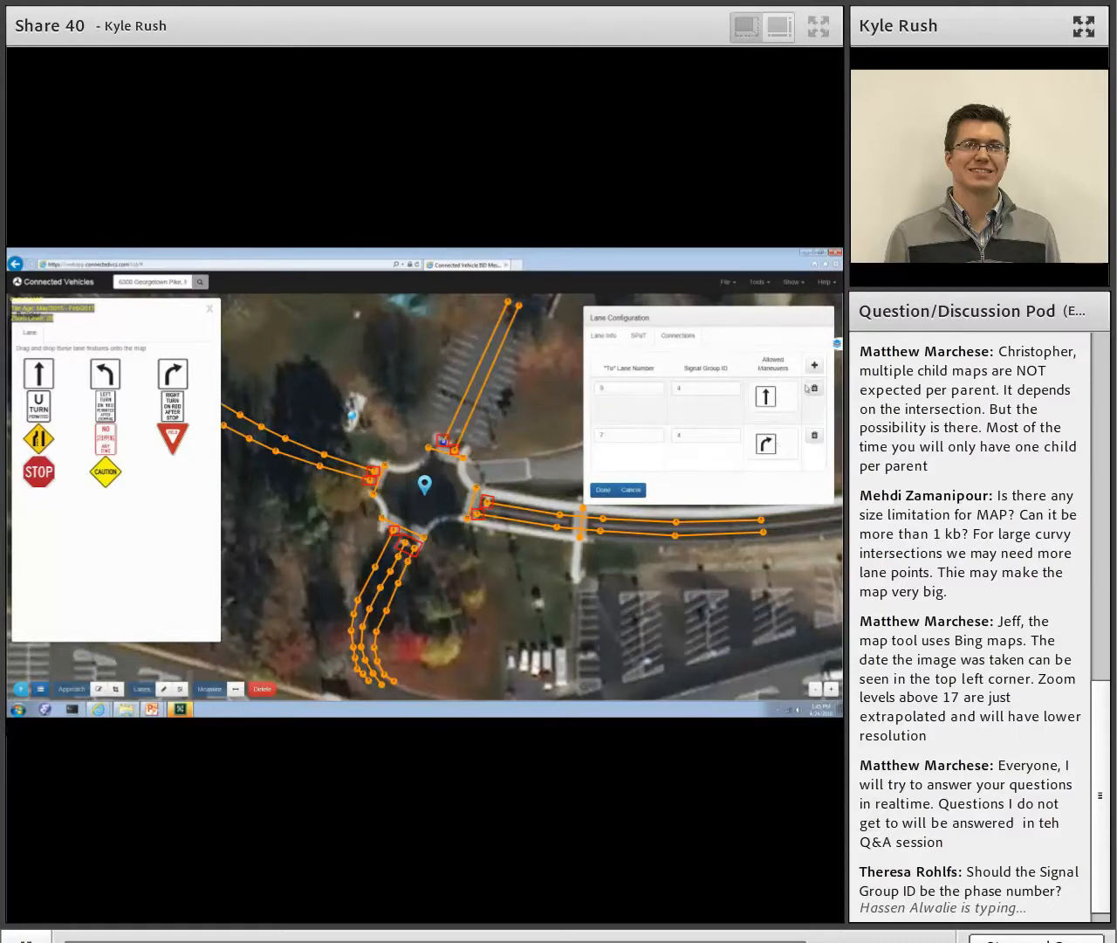
- Add a third connection for the north leg's western lane to lane 5 with signal group ID 4 and a left-turn maneuver, and save the lane
click(814, 364)
click(606, 479)
text(5)
click(706, 479)
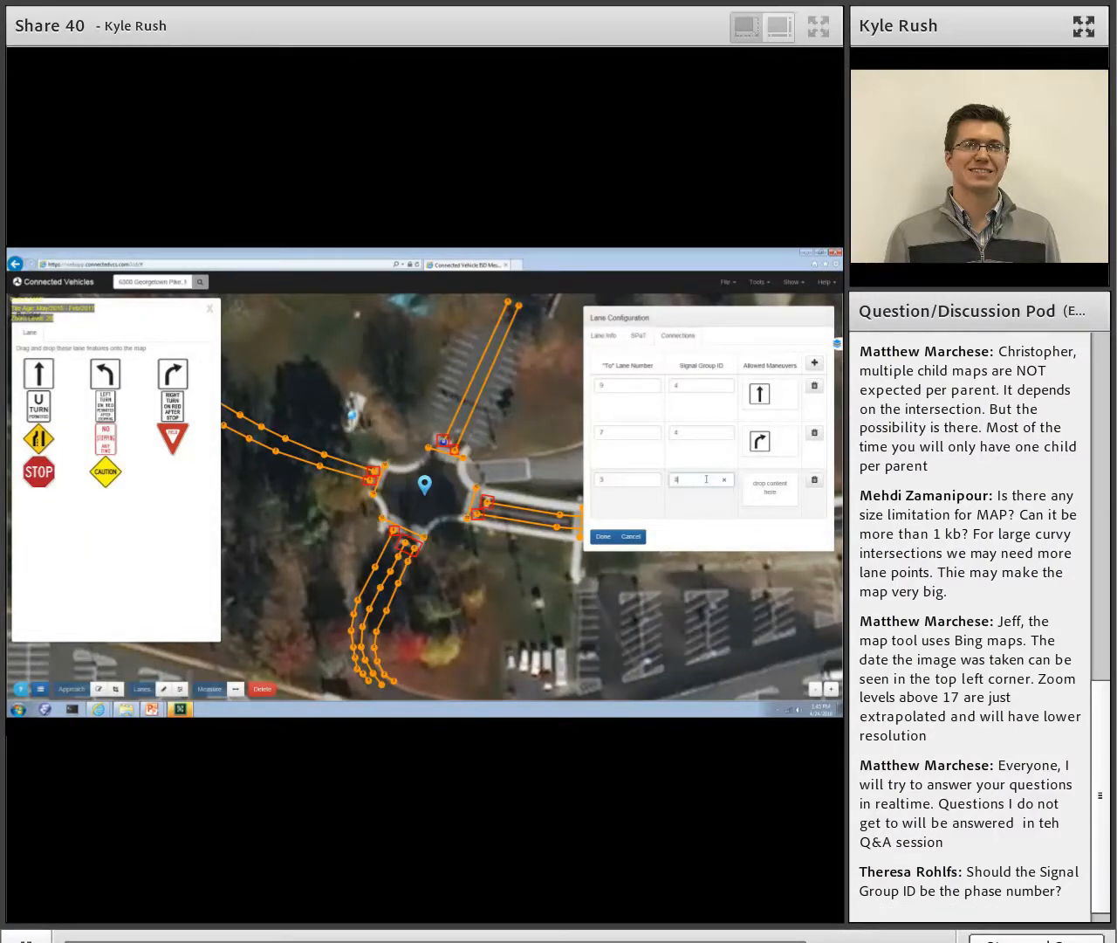
drag(117, 382, 765, 492)
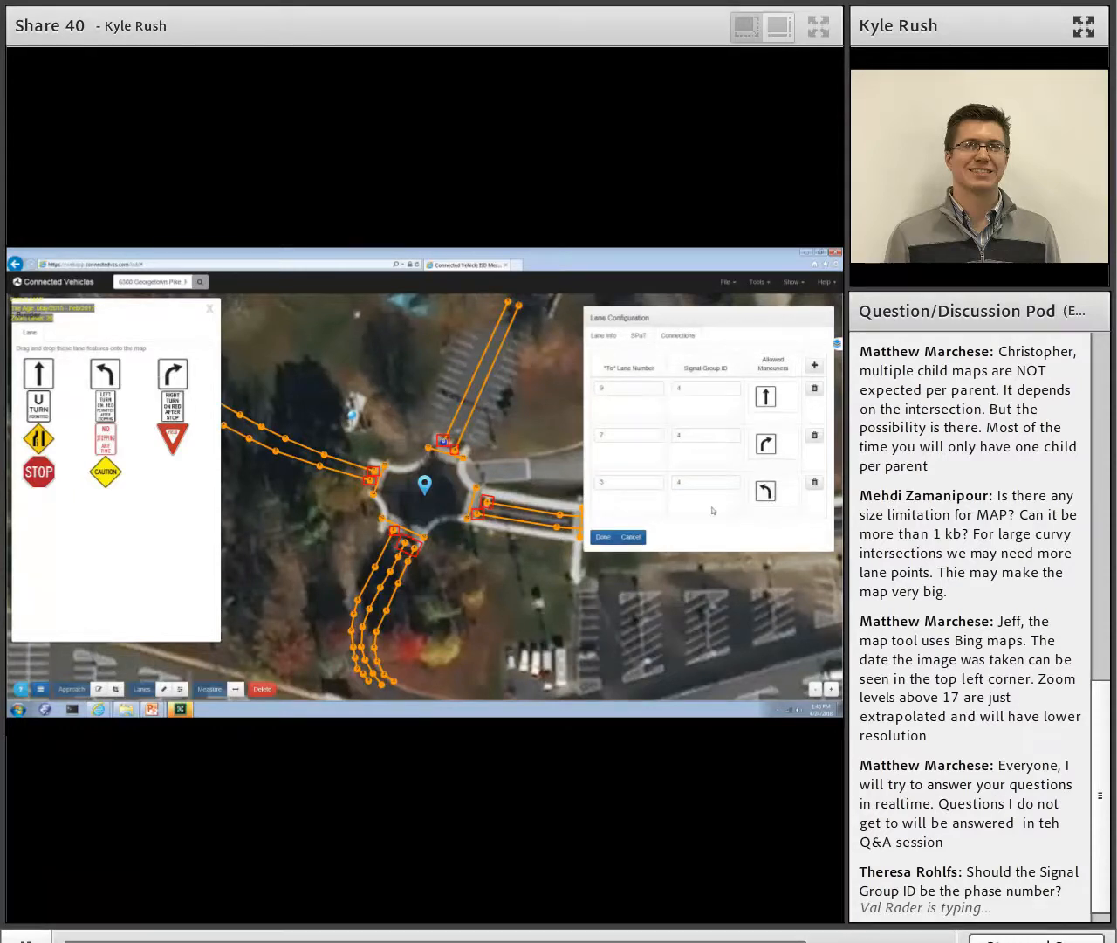
click(603, 539)
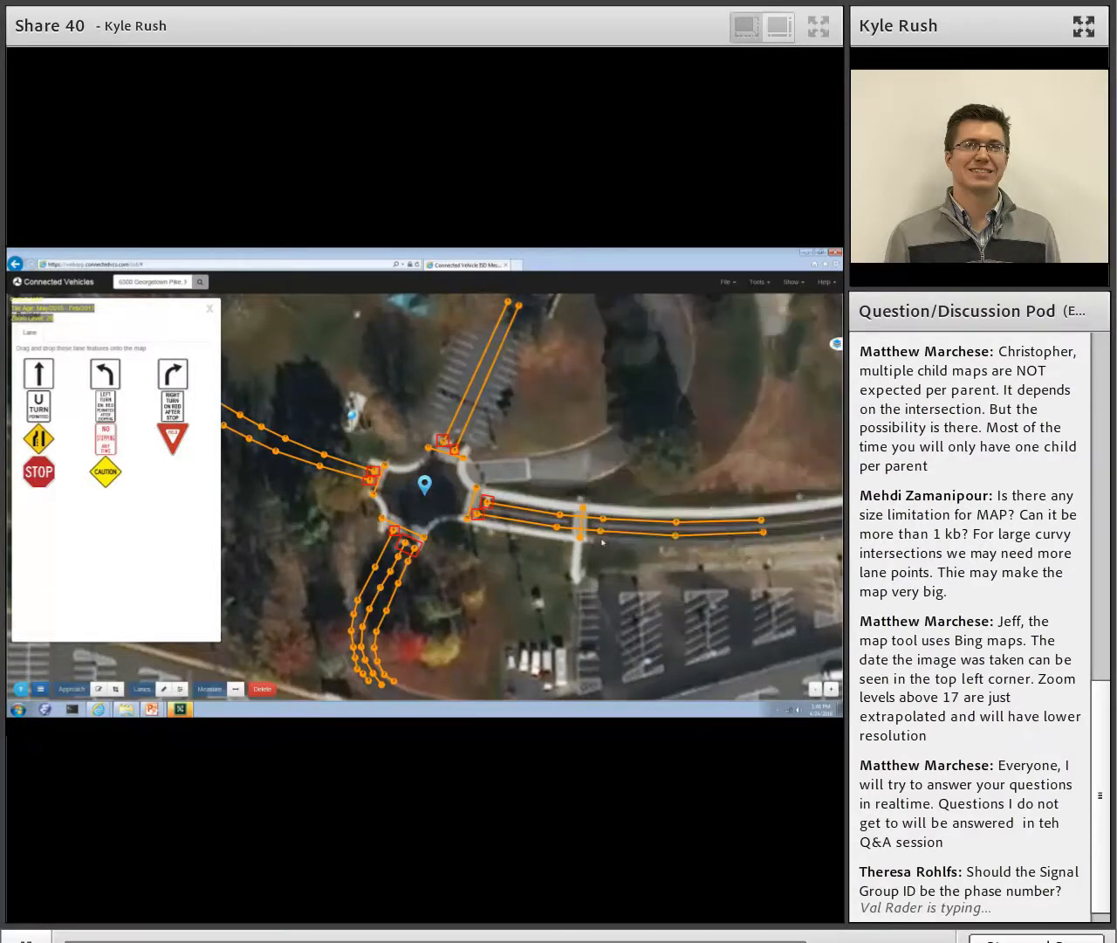
- Give the west leg's southern lane a connection to lane 9 with signal group ID 5 and a right-turn maneuver
click(373, 480)
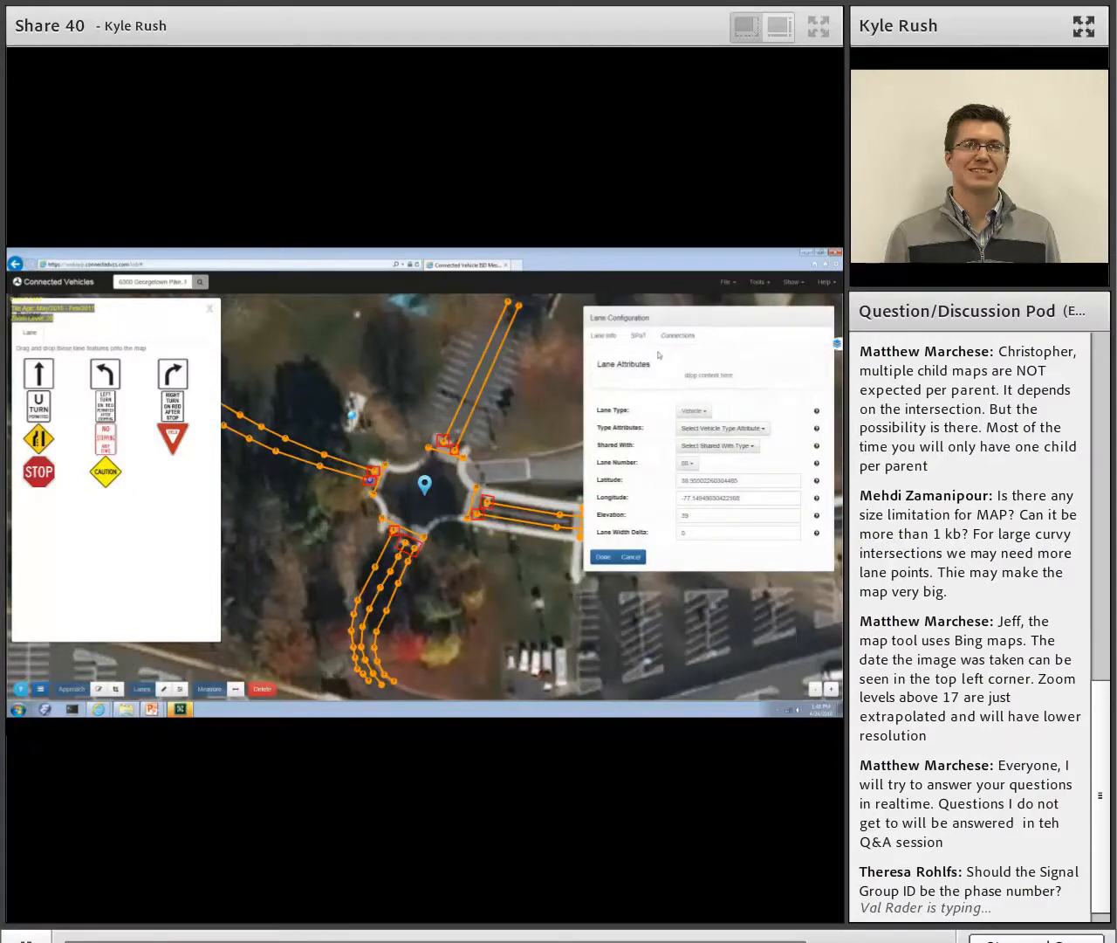
click(678, 336)
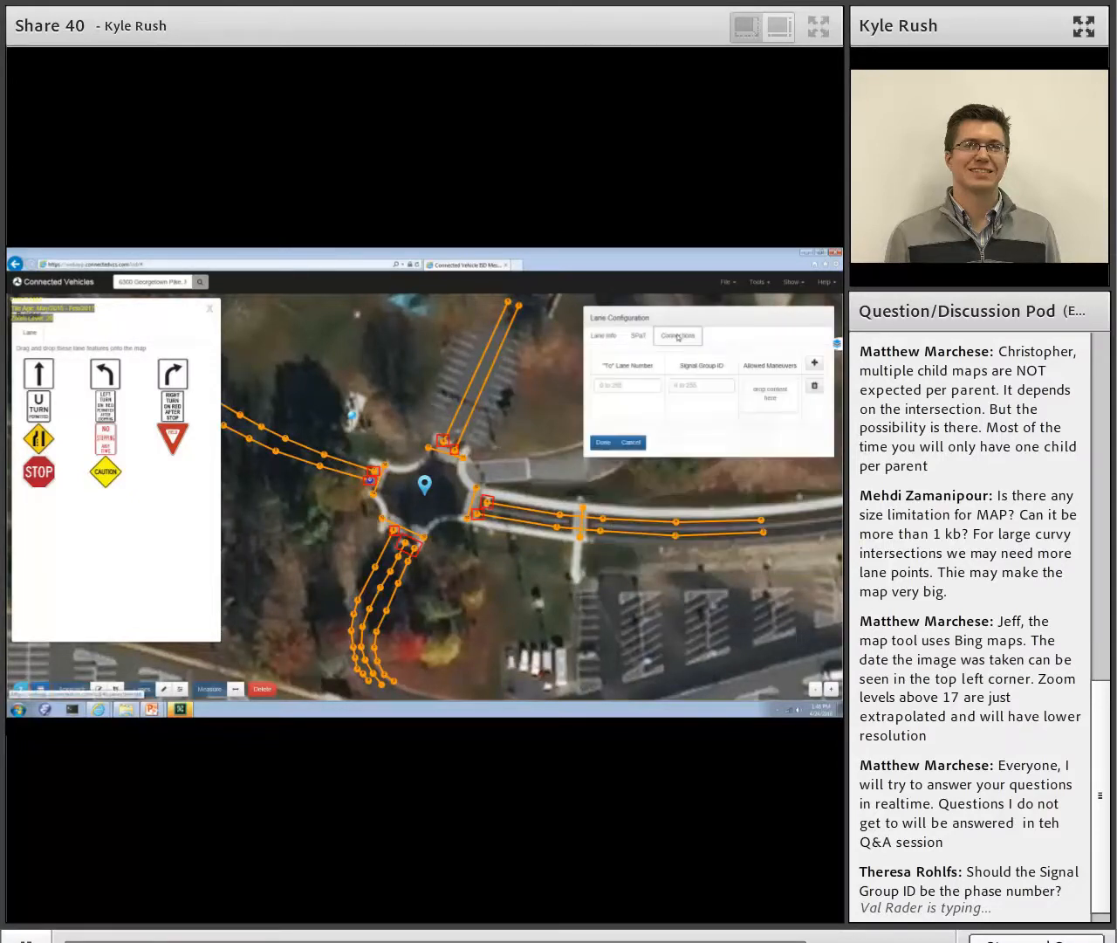
click(604, 385)
text(9)
click(705, 384)
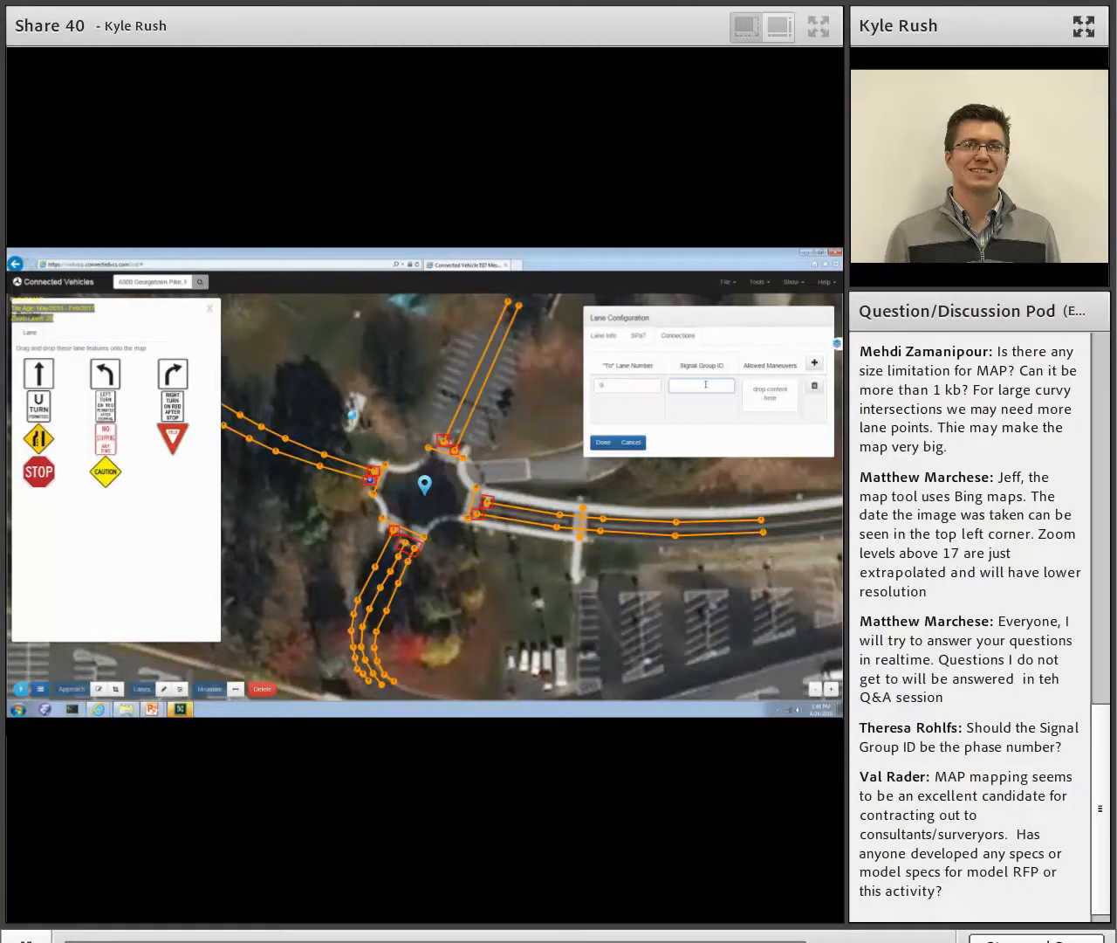
drag(171, 376, 766, 402)
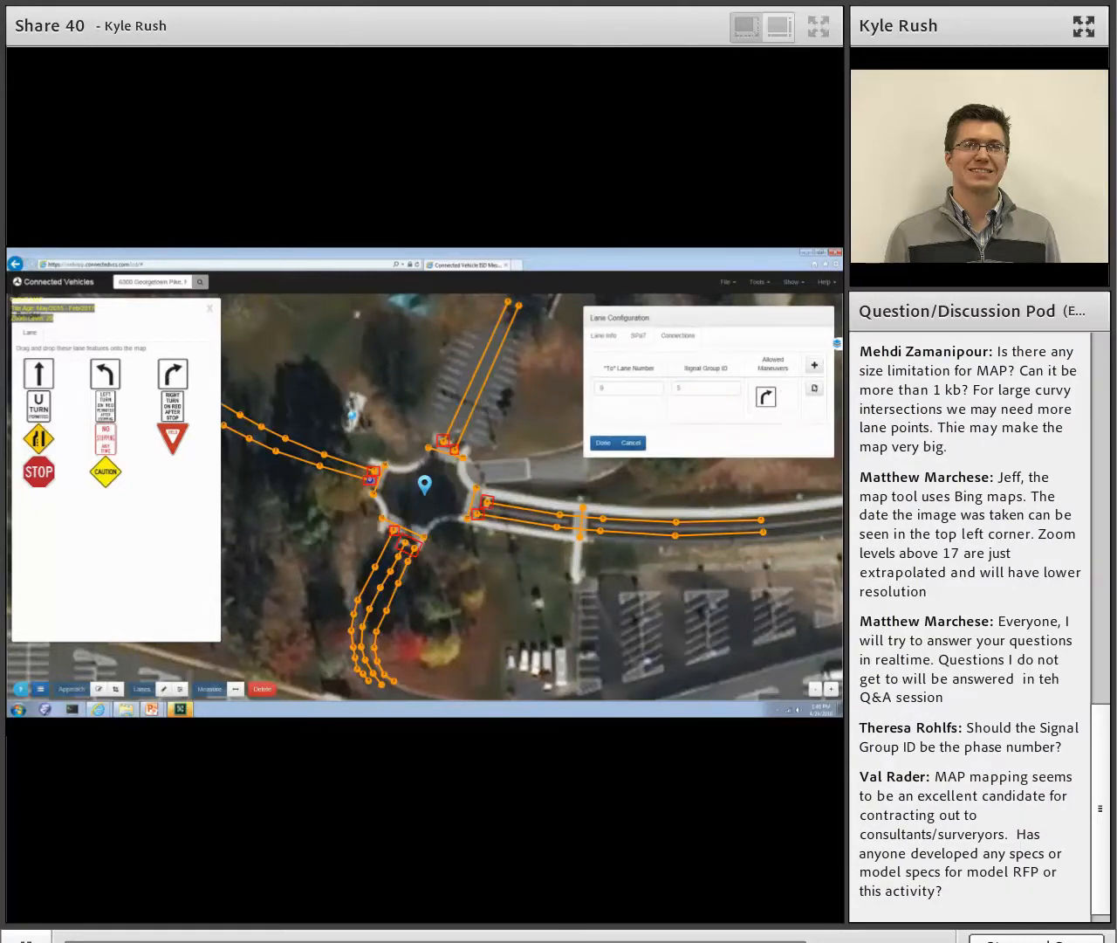
- Add a second connection for the west leg's southern lane to lane 3 with signal group ID 5 and a straight maneuver
click(813, 366)
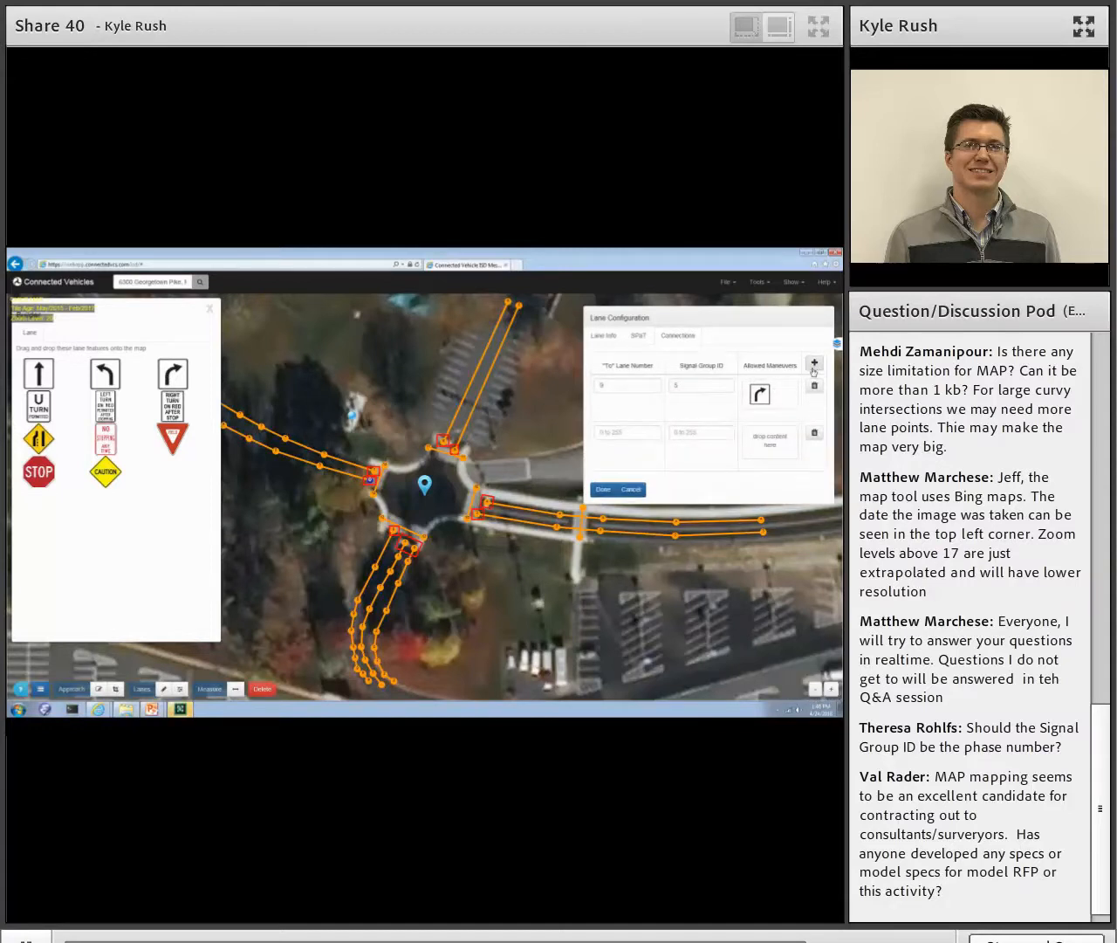
drag(37, 374, 780, 449)
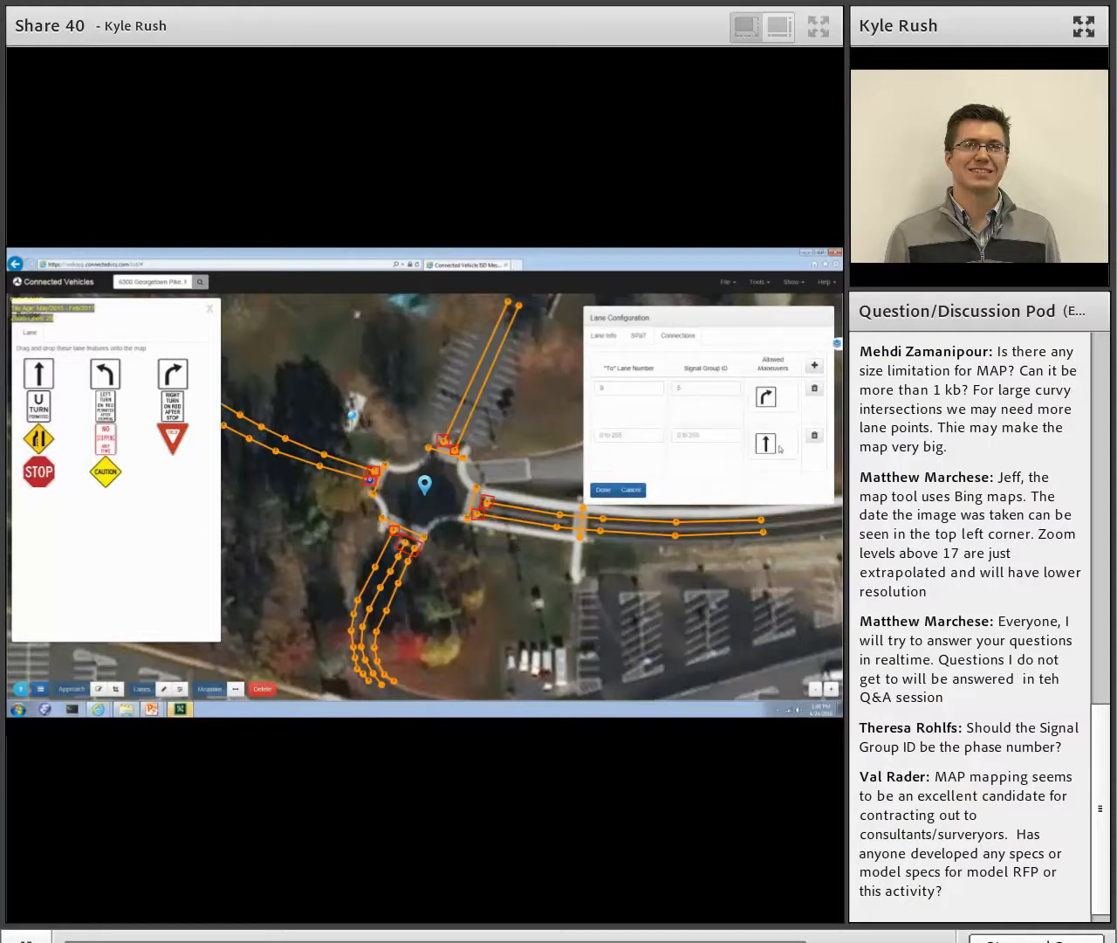
click(602, 434)
text(3)
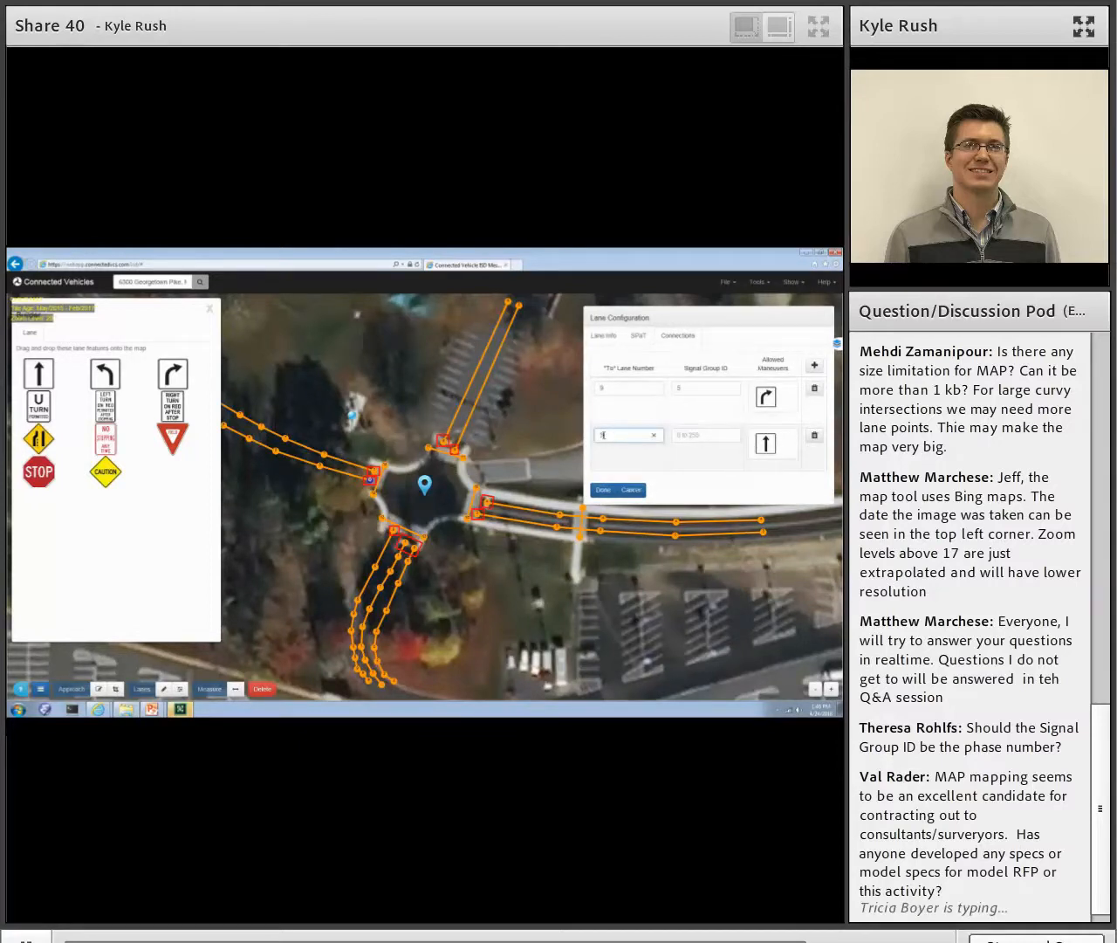
click(687, 436)
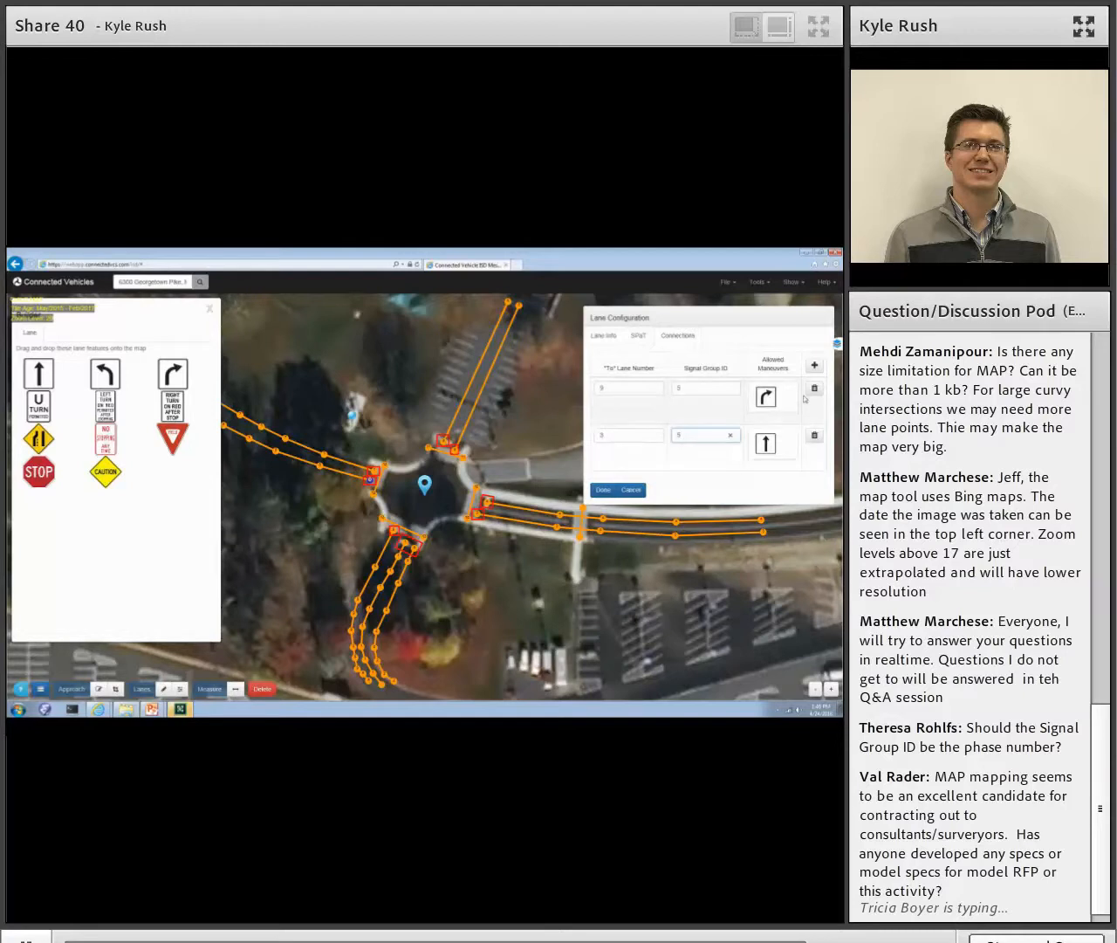
- Add a third connection for the west leg's southern lane to lane 5 with signal group ID 5 and a left-turn maneuver, and save the lane
click(815, 365)
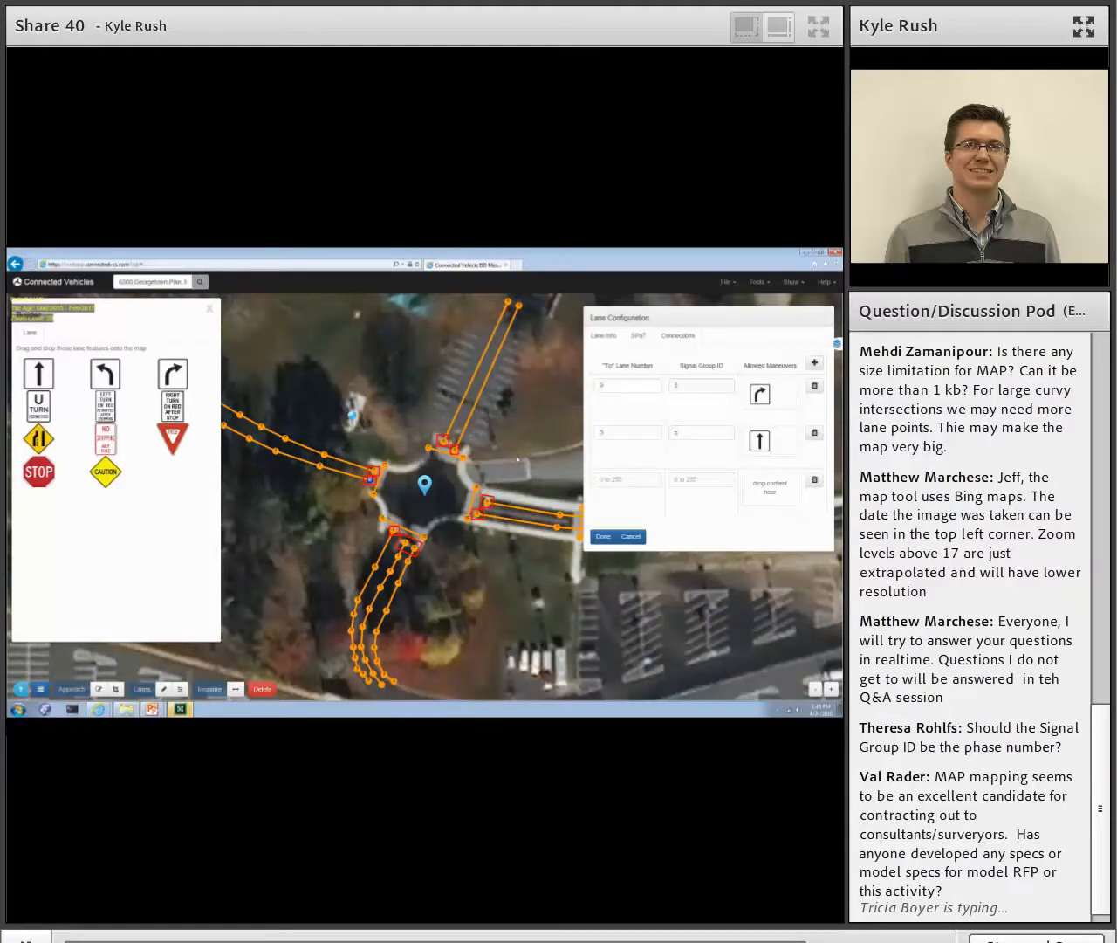
click(615, 481)
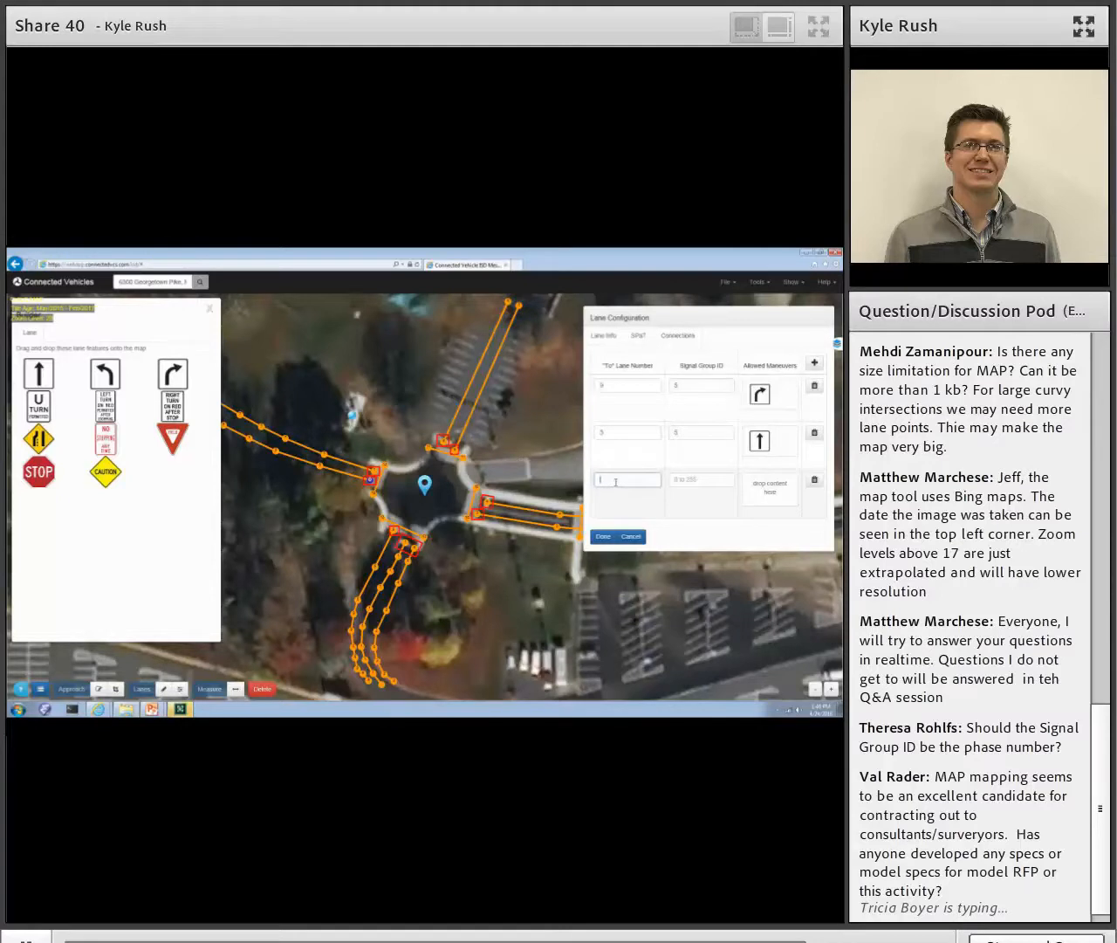
text(5)
drag(103, 374, 765, 489)
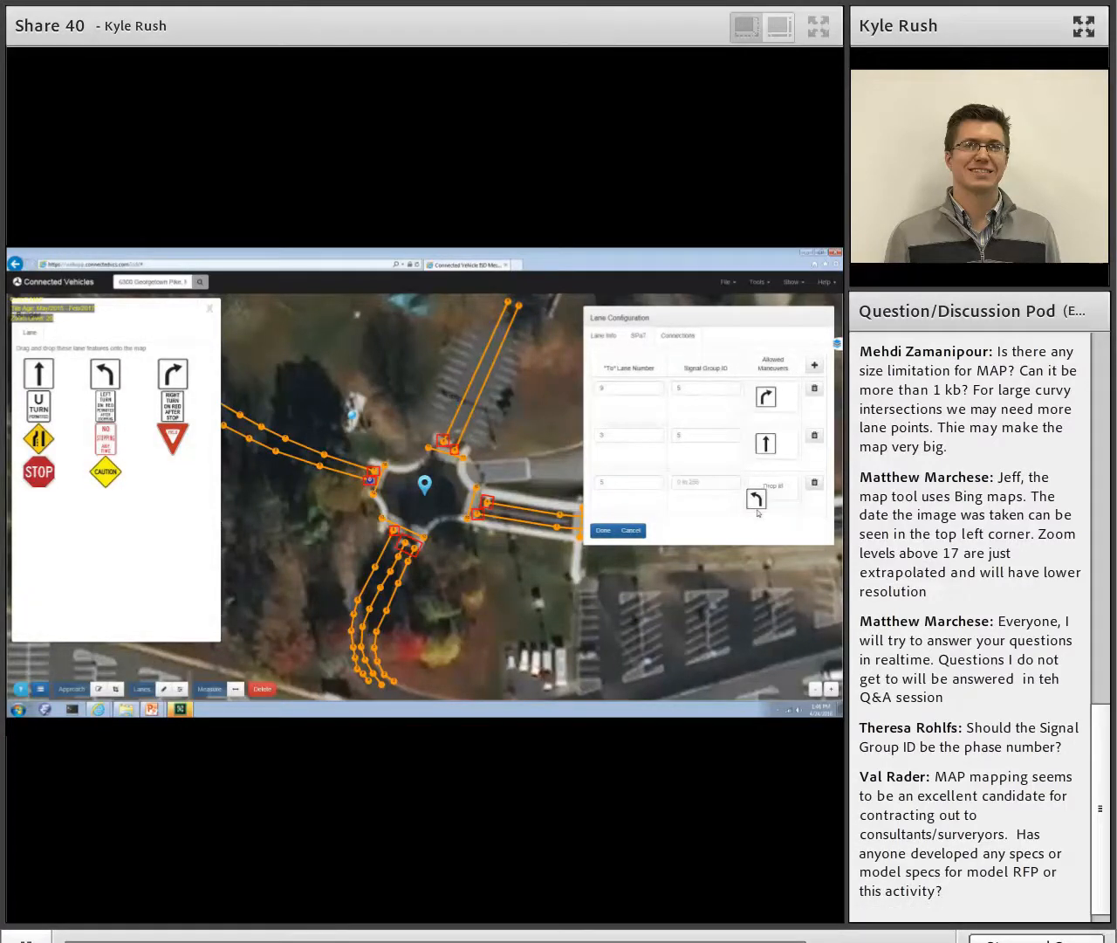
click(685, 481)
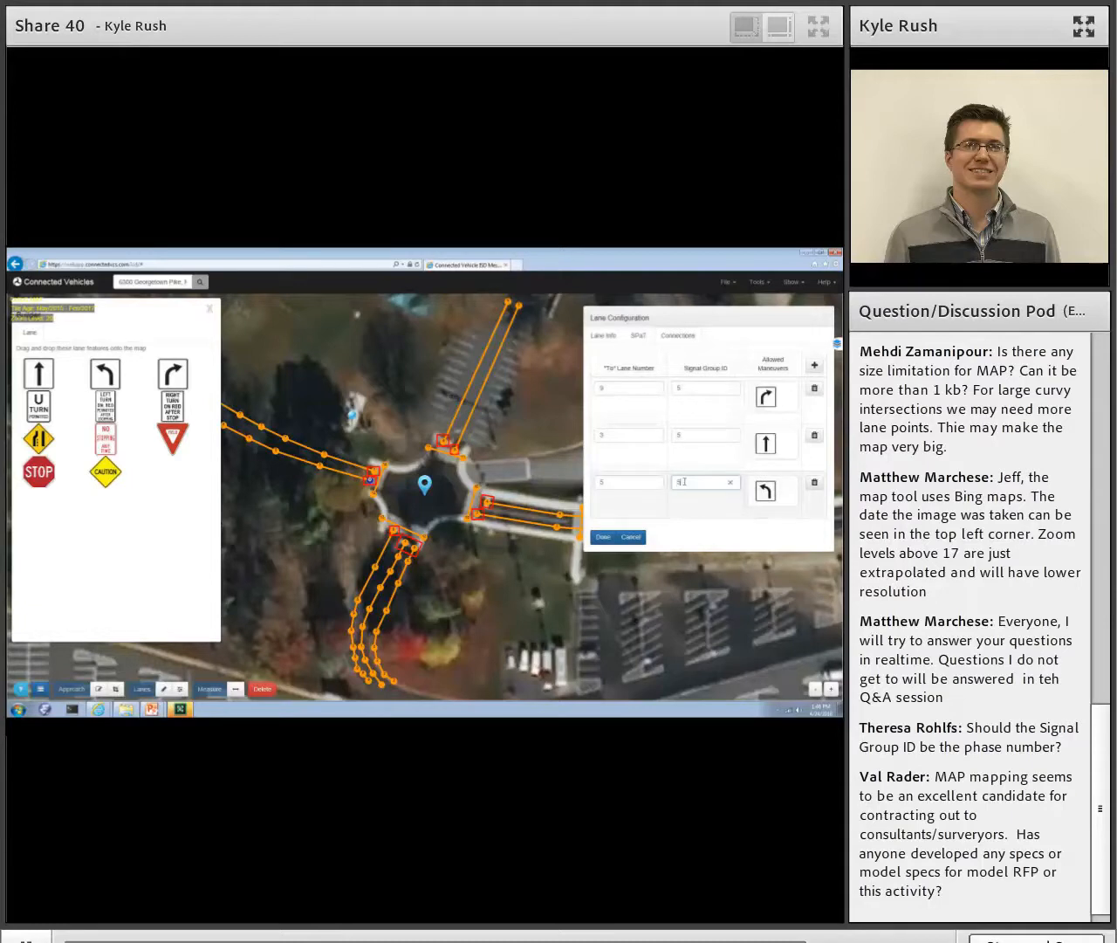
click(605, 538)
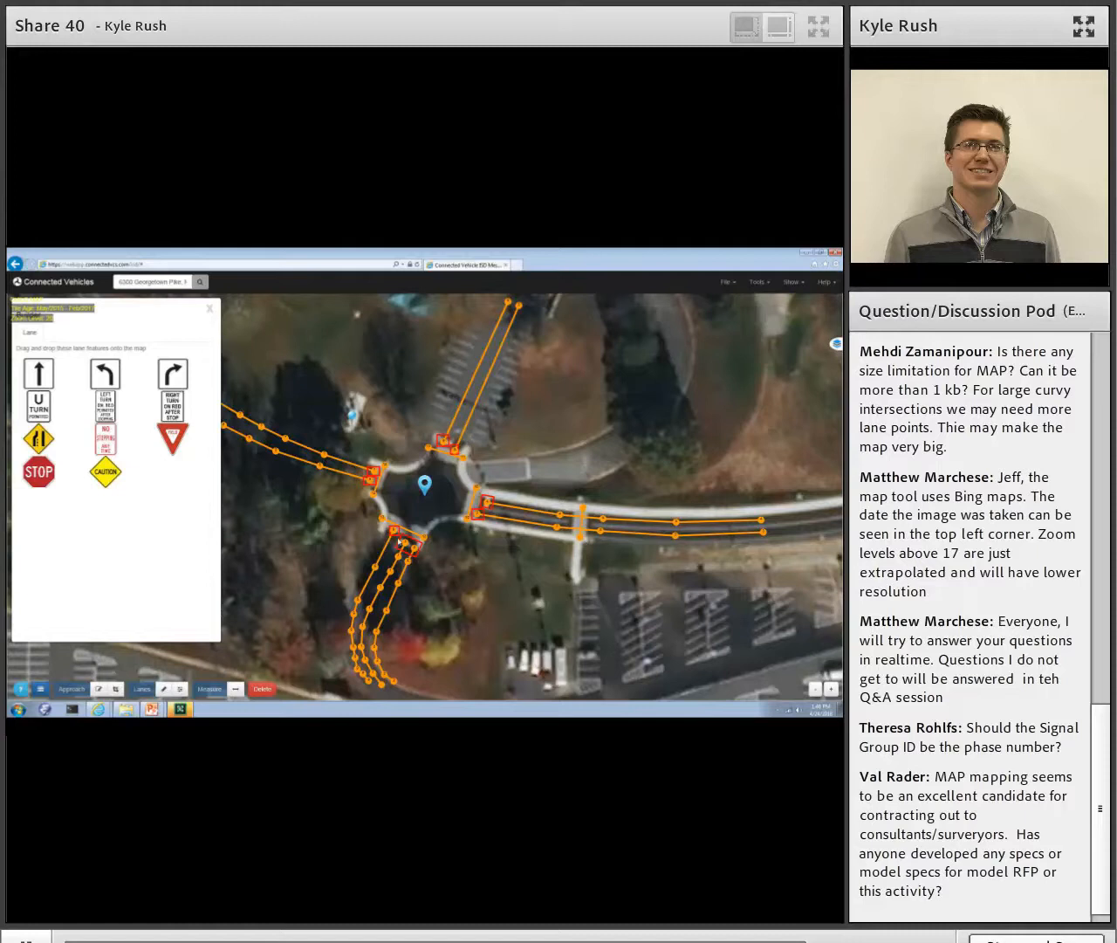
- Delete all connections from the east leg's southern lane and save the lane
click(404, 544)
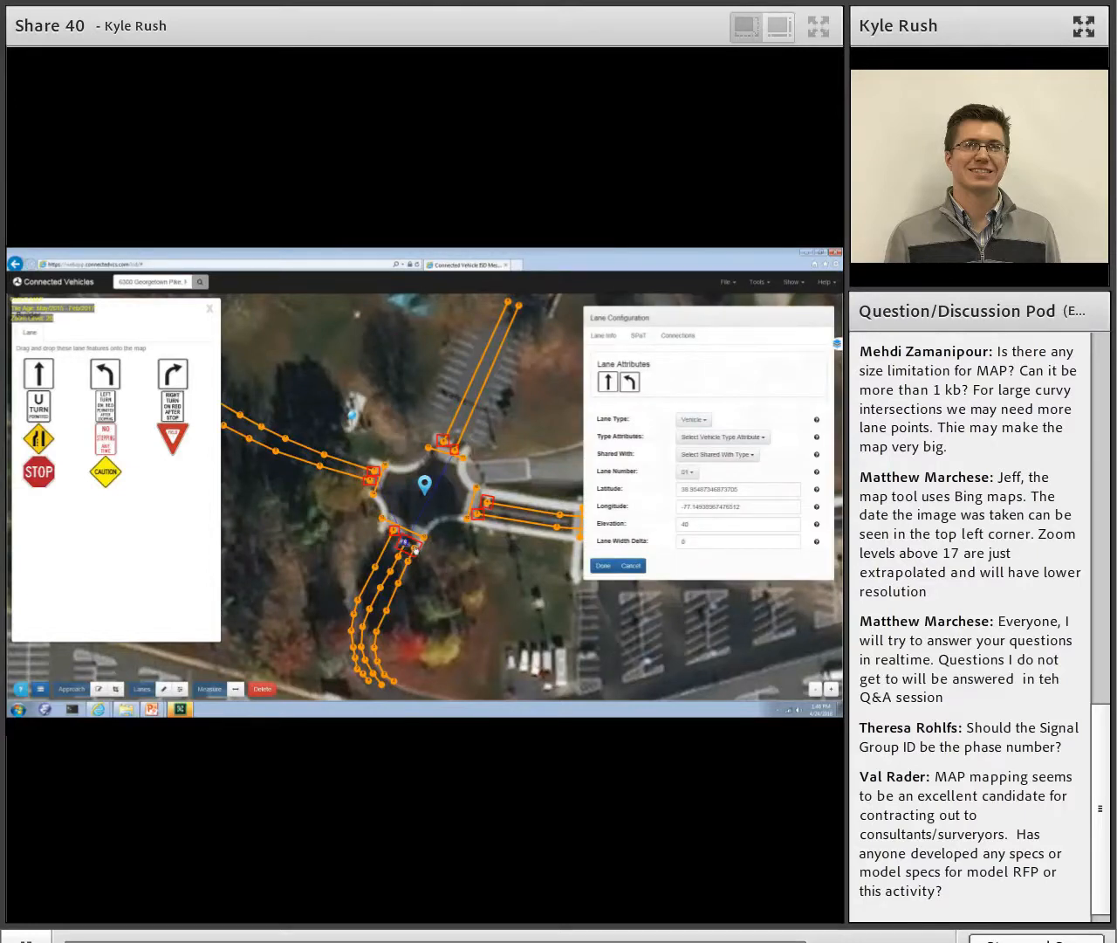
click(414, 548)
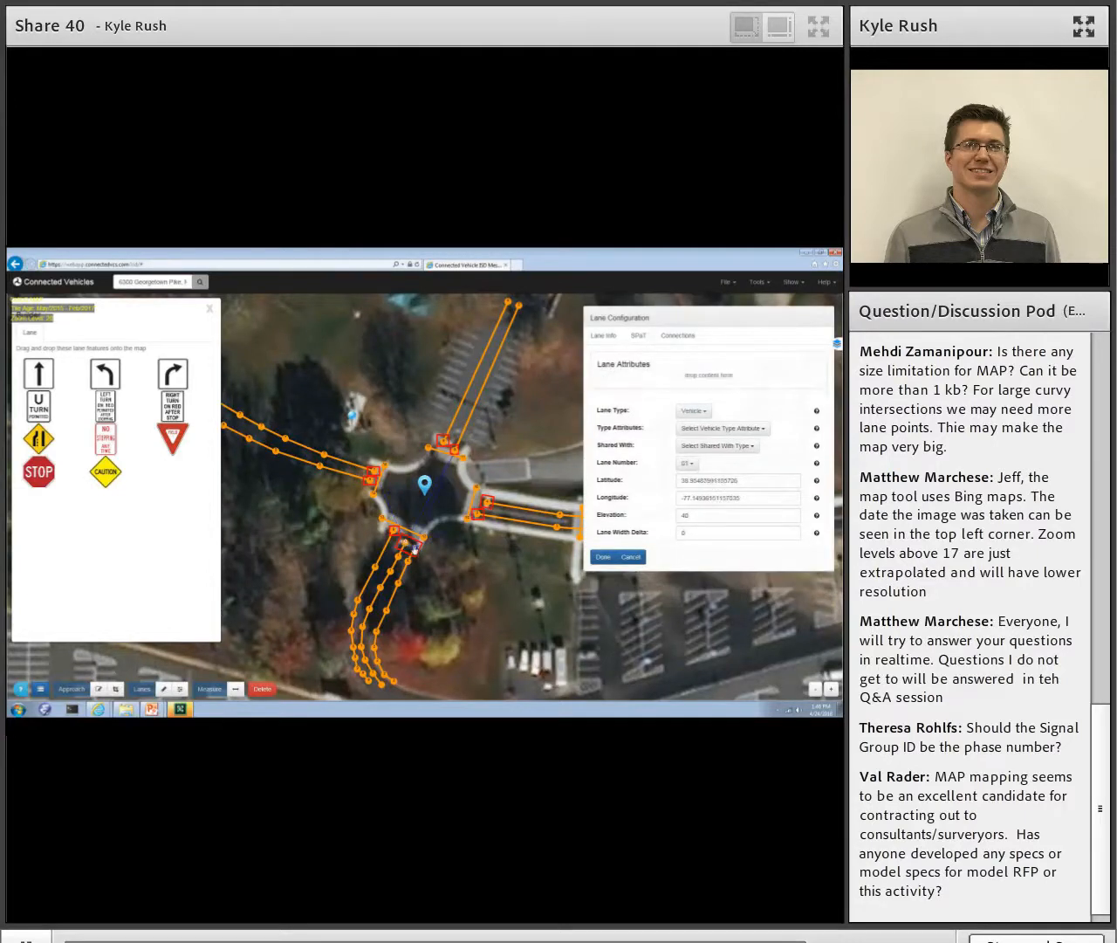
click(476, 516)
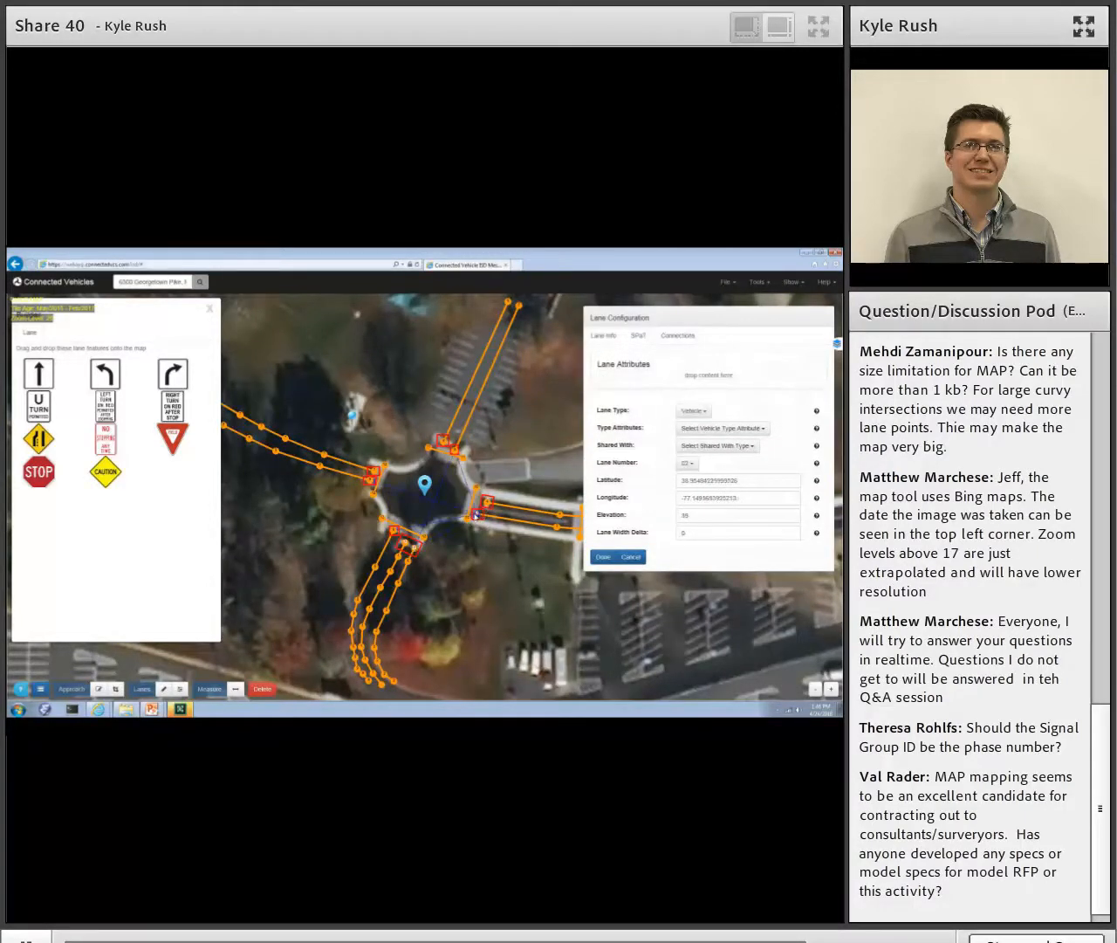
click(678, 336)
click(813, 387)
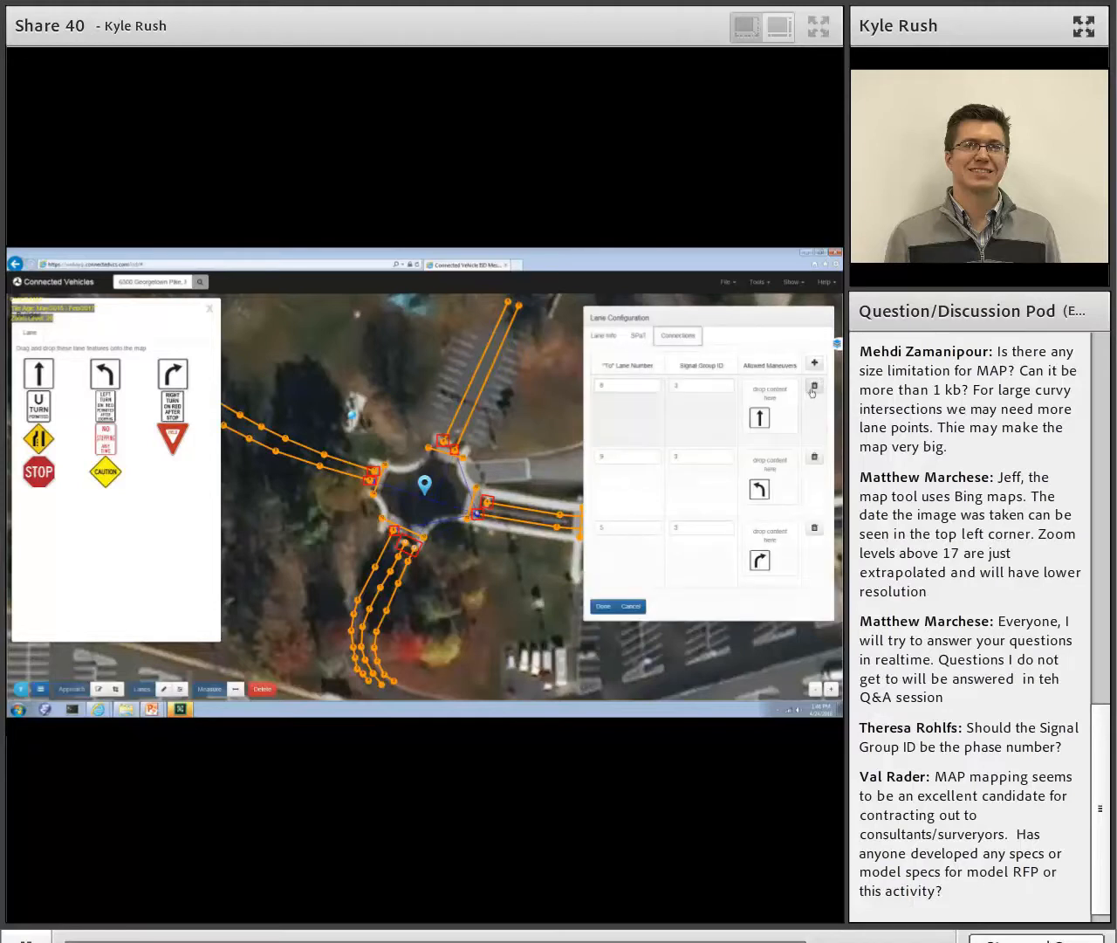
click(813, 388)
click(813, 389)
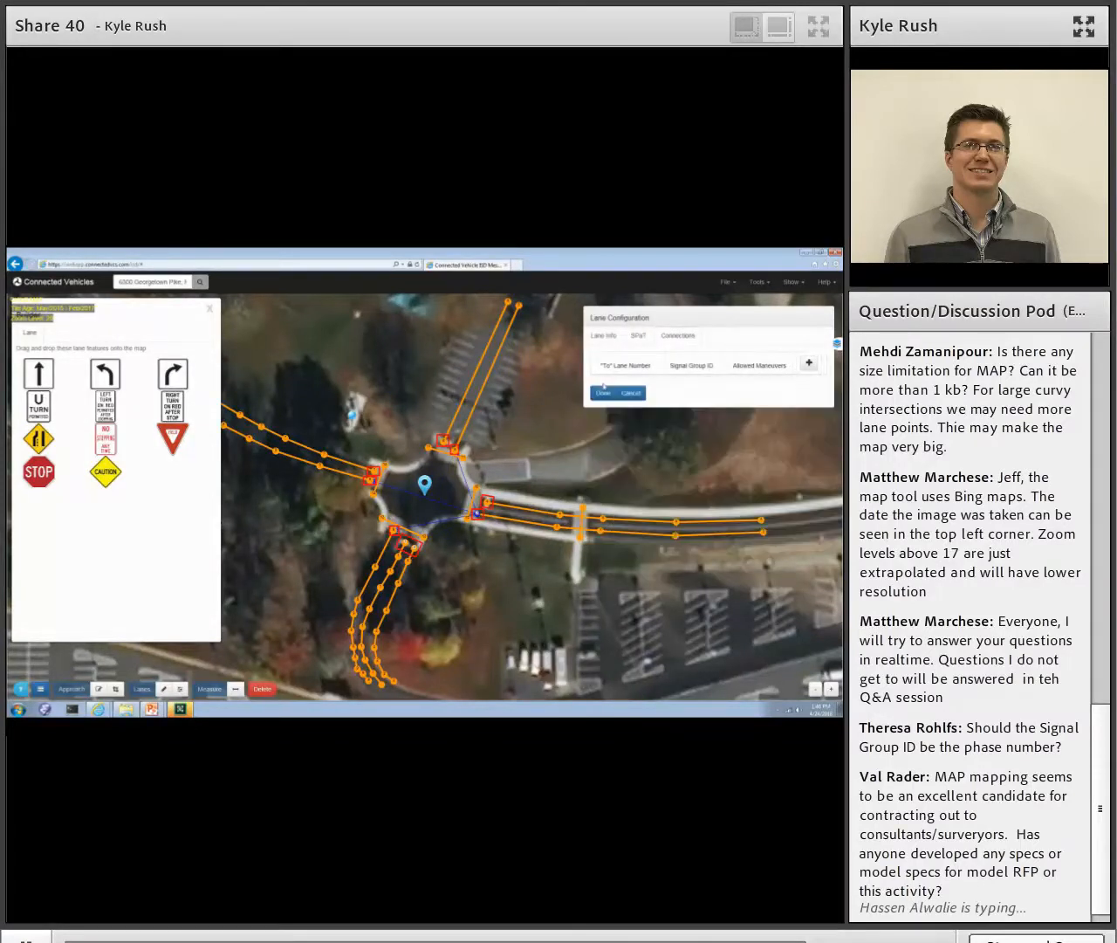
click(603, 393)
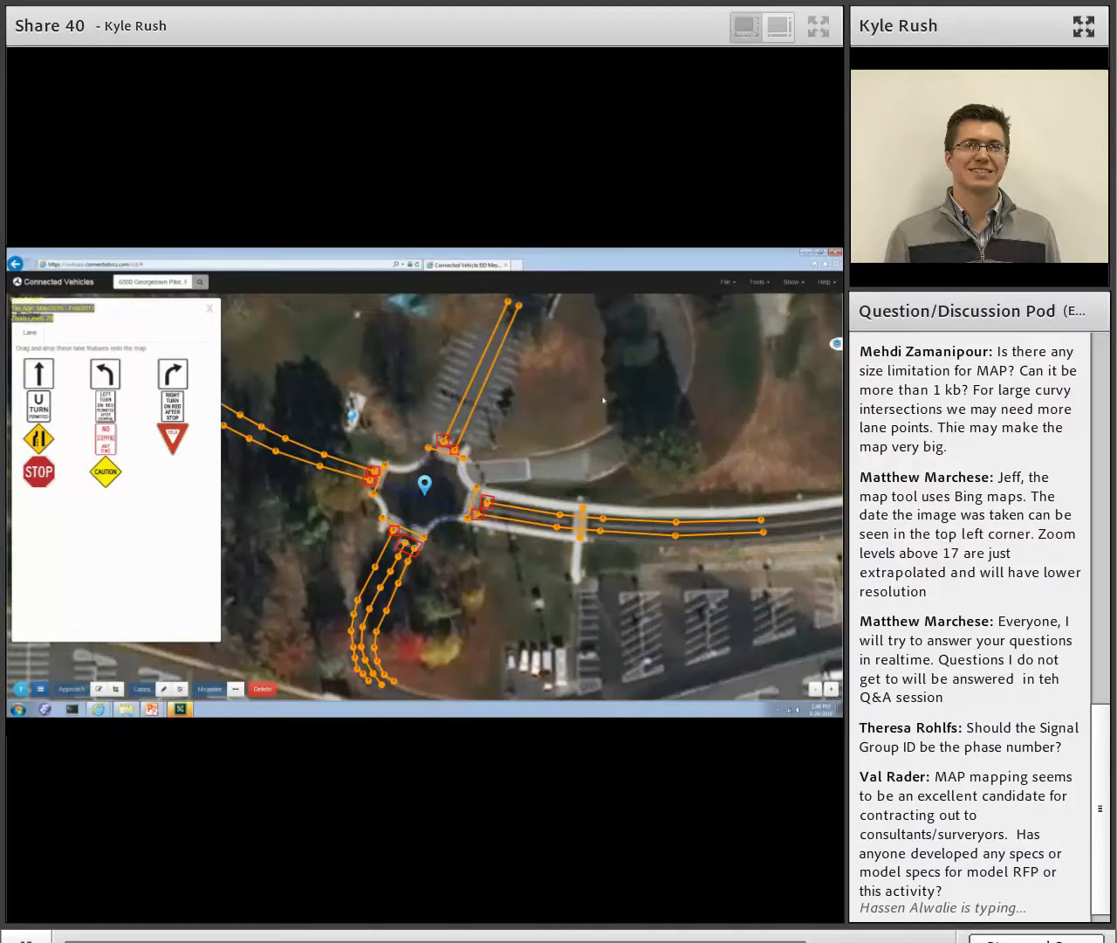
- Review the lane settings of the east leg's northern lane, the north leg's western lane and the west leg's southern lane
click(485, 502)
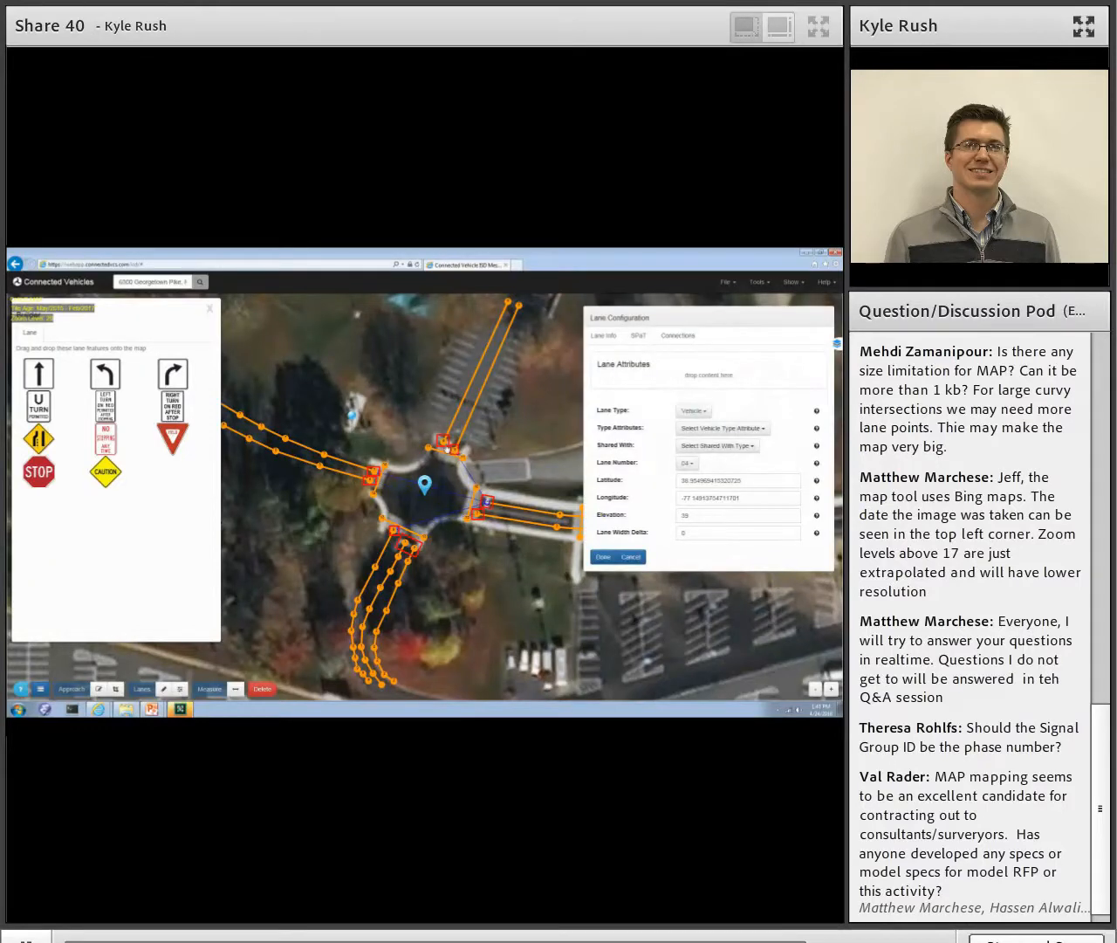
click(444, 443)
click(372, 479)
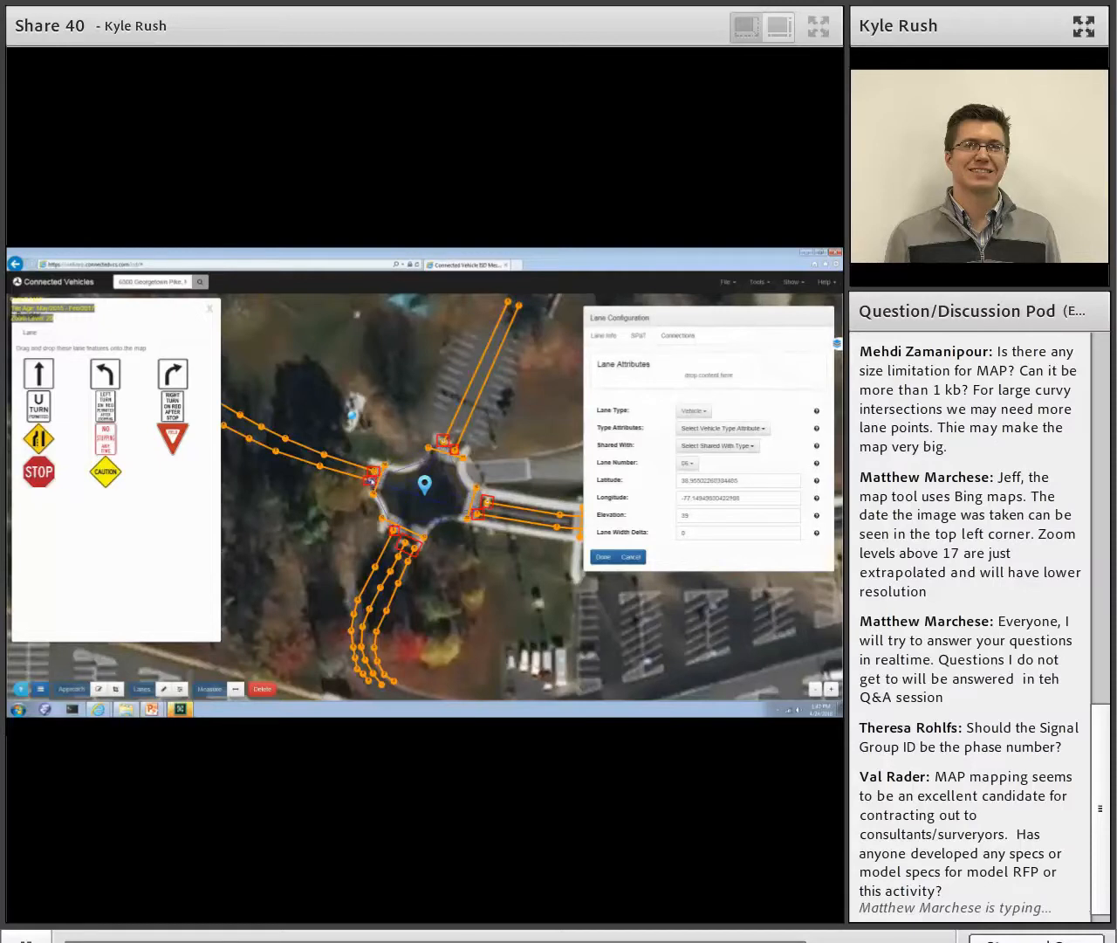
click(597, 558)
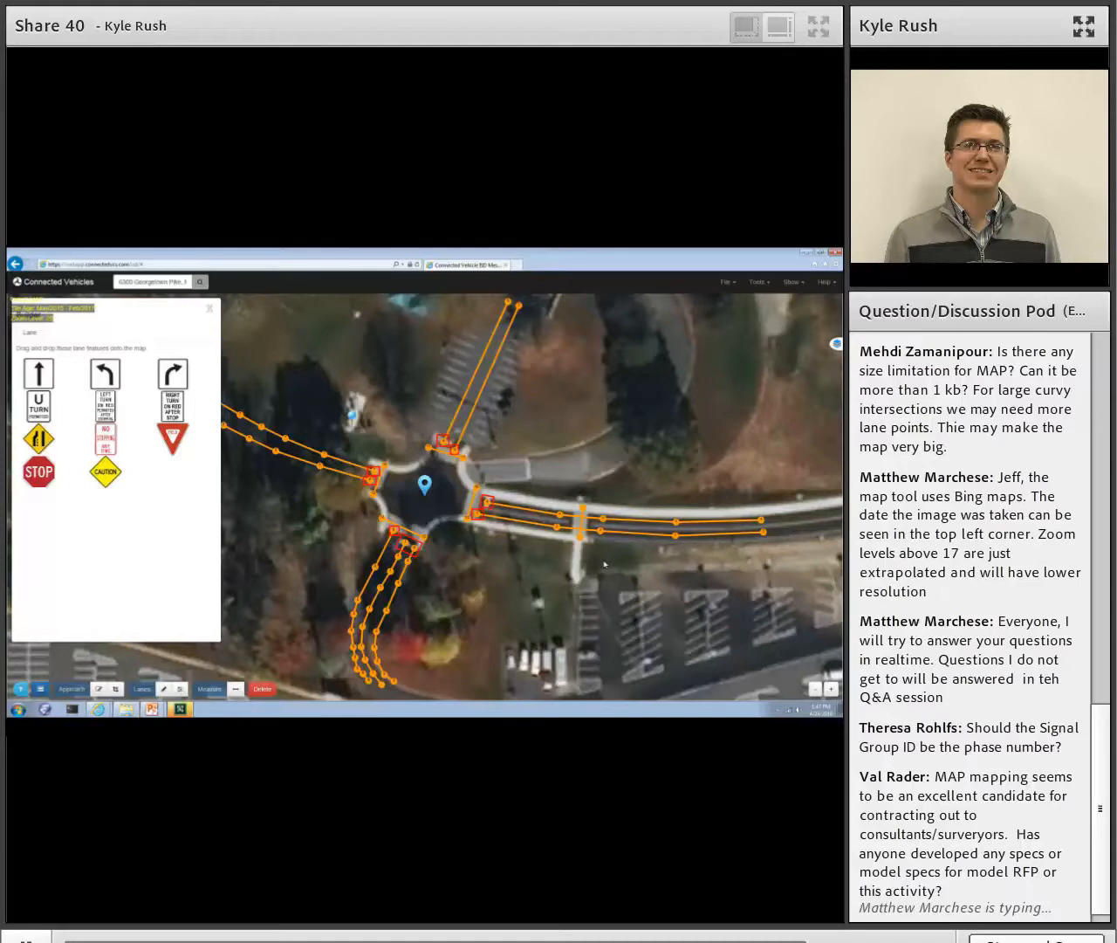
- Configure the mid-block crossing on the east leg from its northern node as a Crosswalk with lane number 14, and save the lane
click(581, 539)
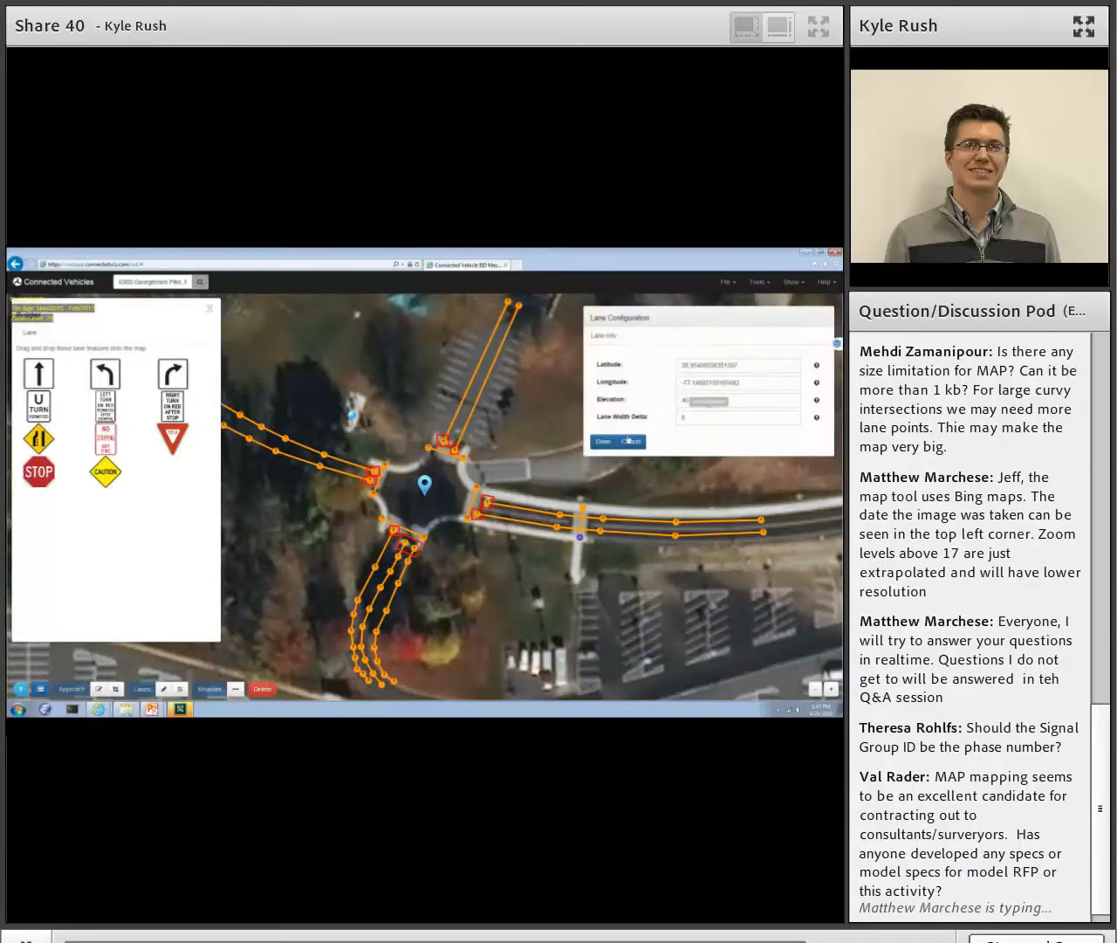
click(631, 441)
click(582, 508)
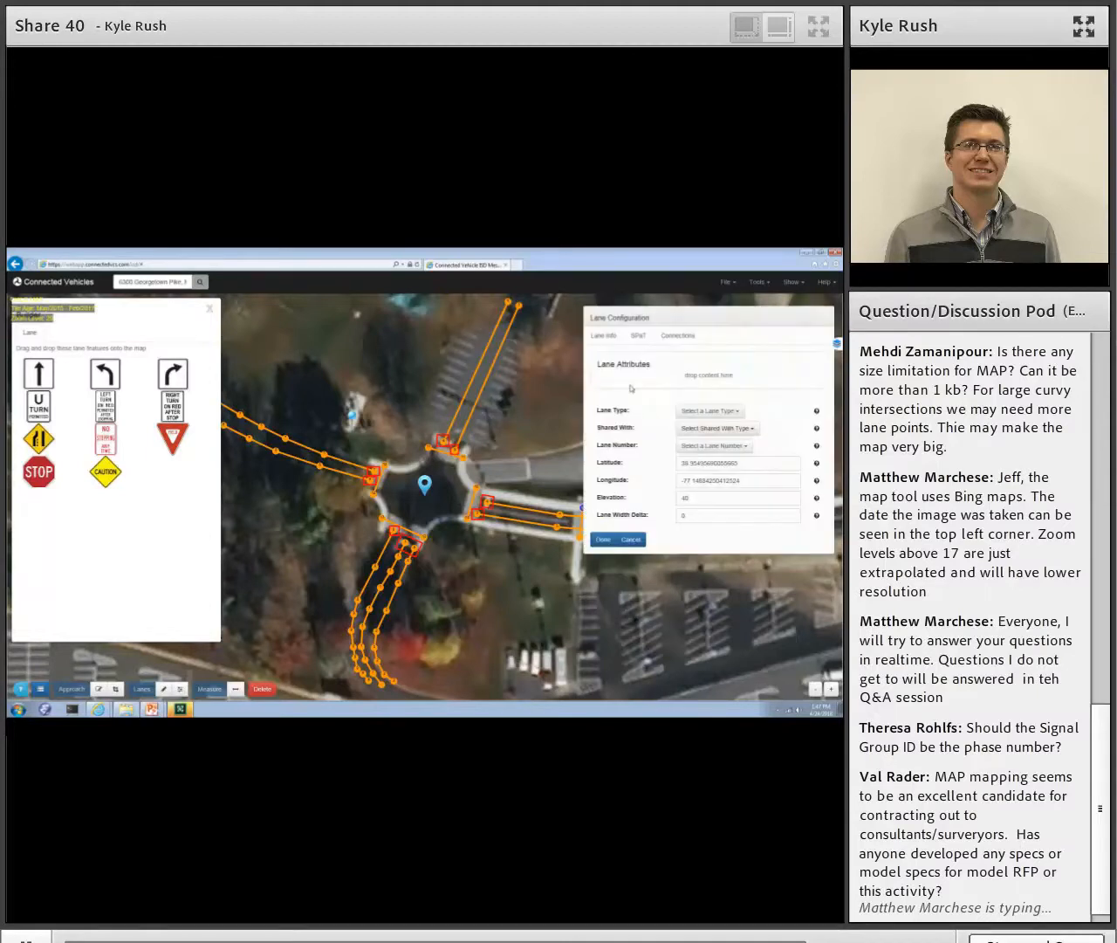
click(690, 410)
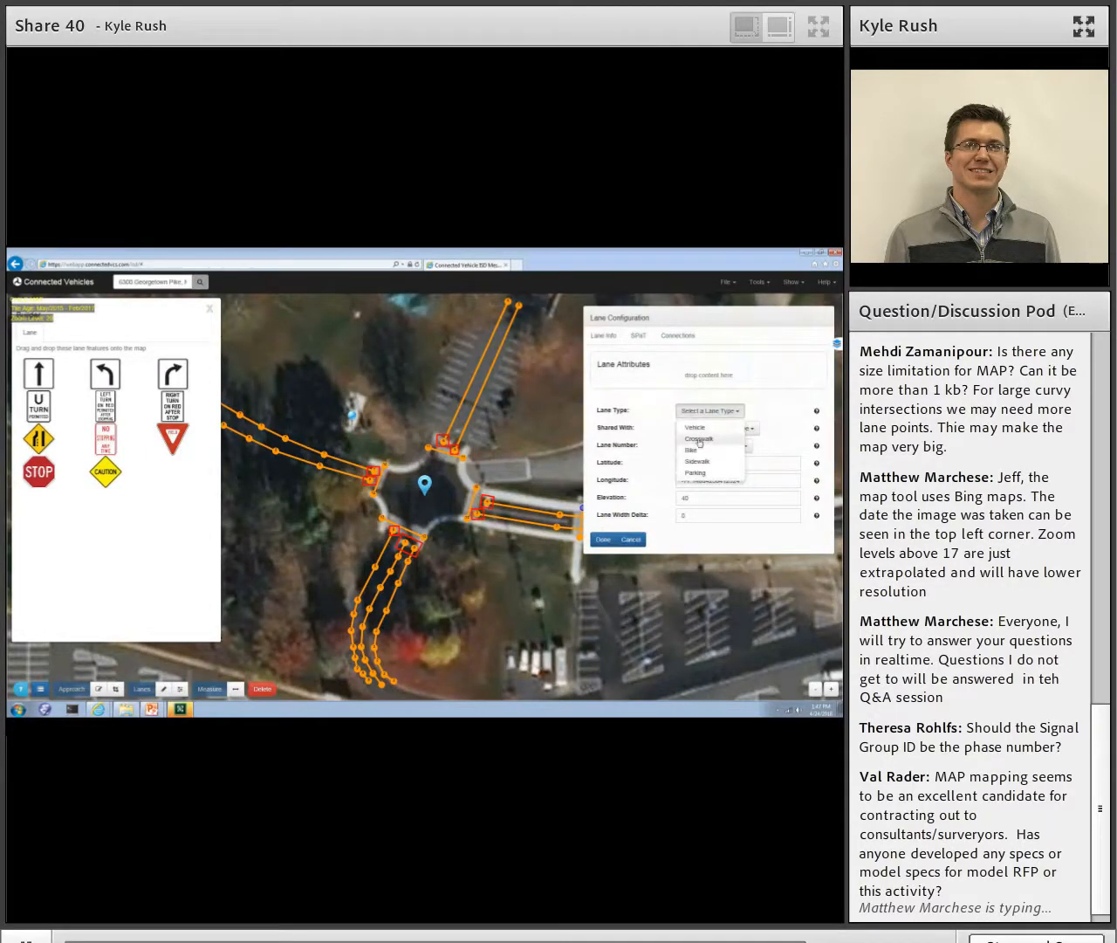
click(698, 439)
click(696, 463)
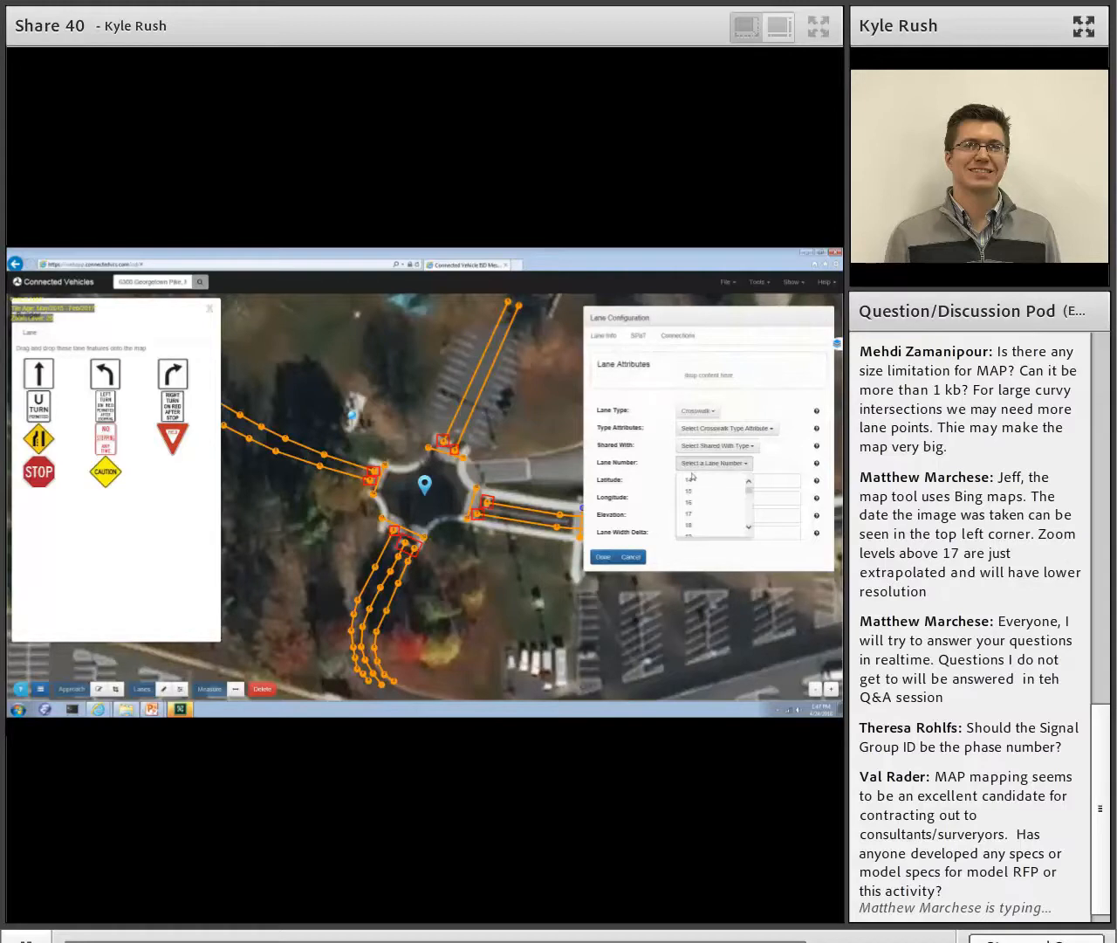
click(692, 478)
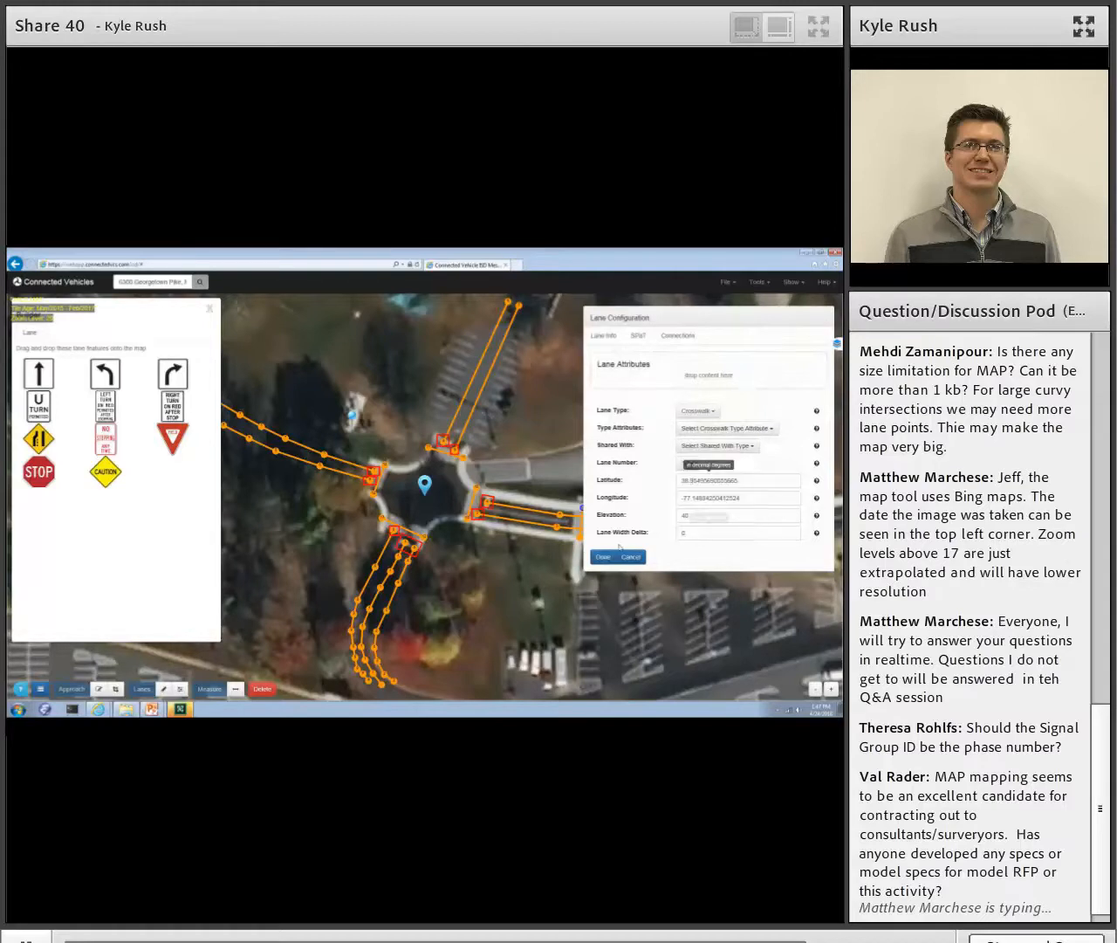
click(603, 557)
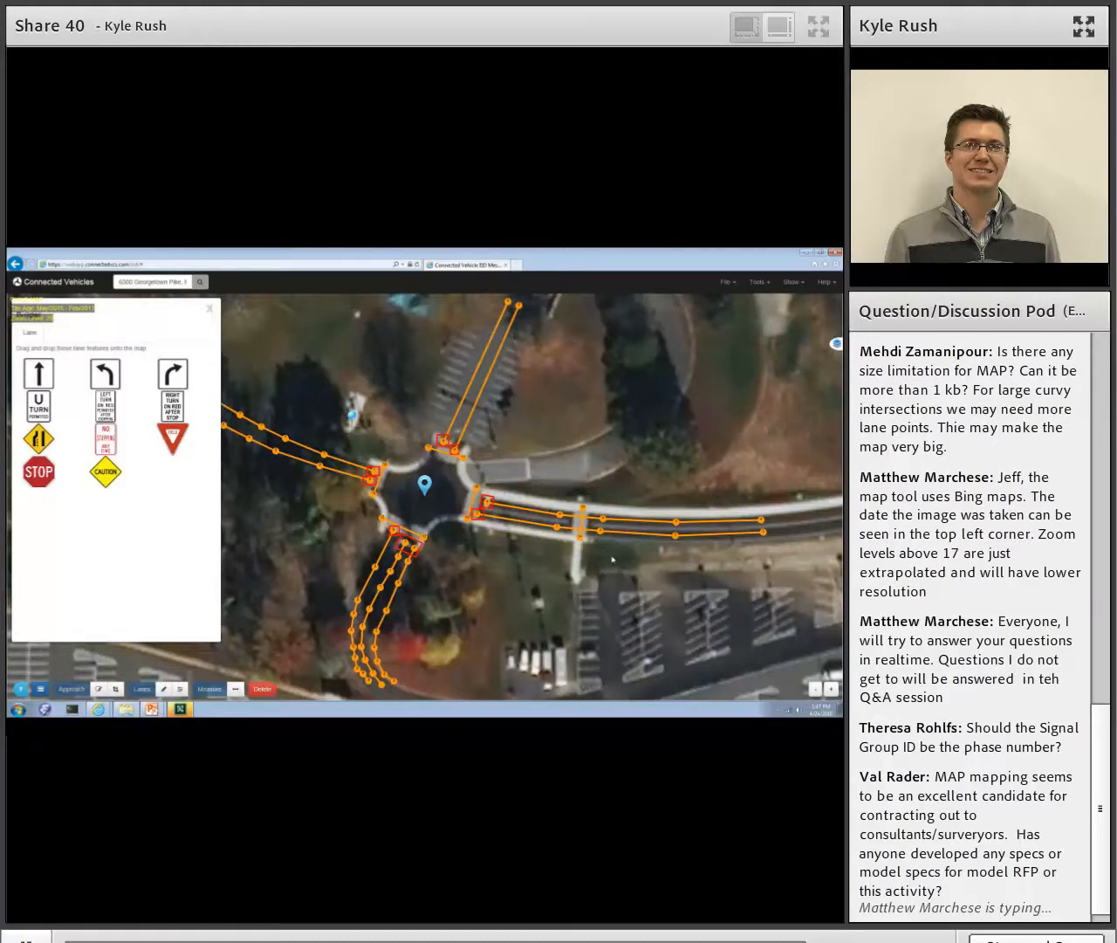
- Save the child map with revision number 1 and download it as a GeoJSON file
click(727, 282)
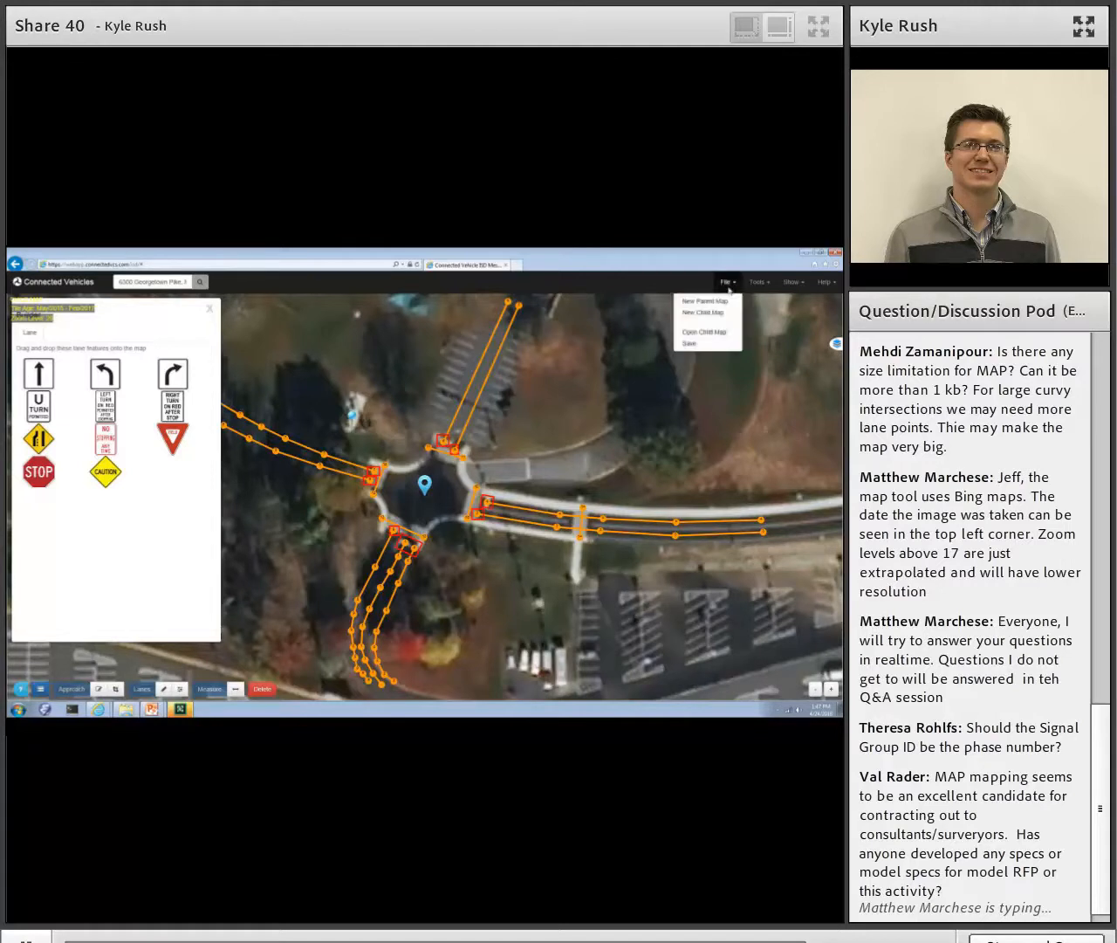
click(701, 333)
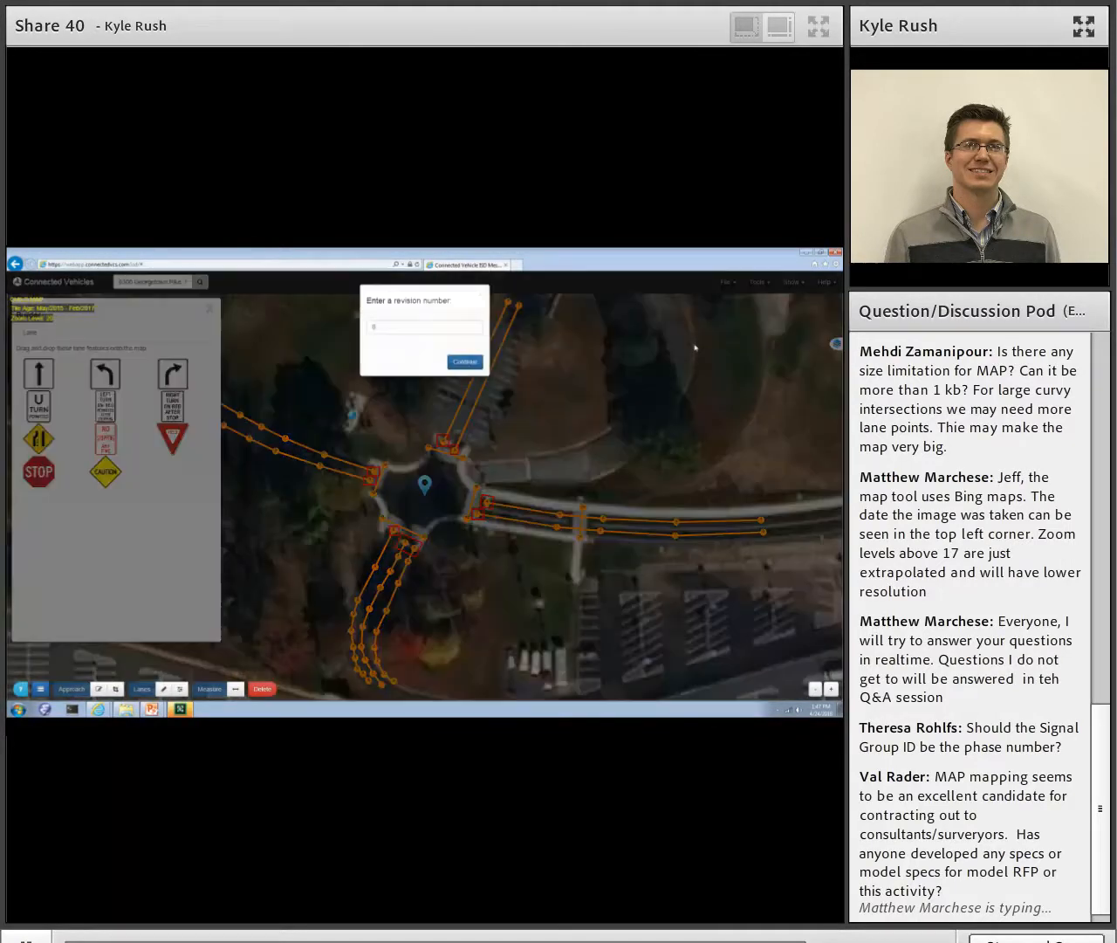
click(395, 329)
text(1)
click(459, 363)
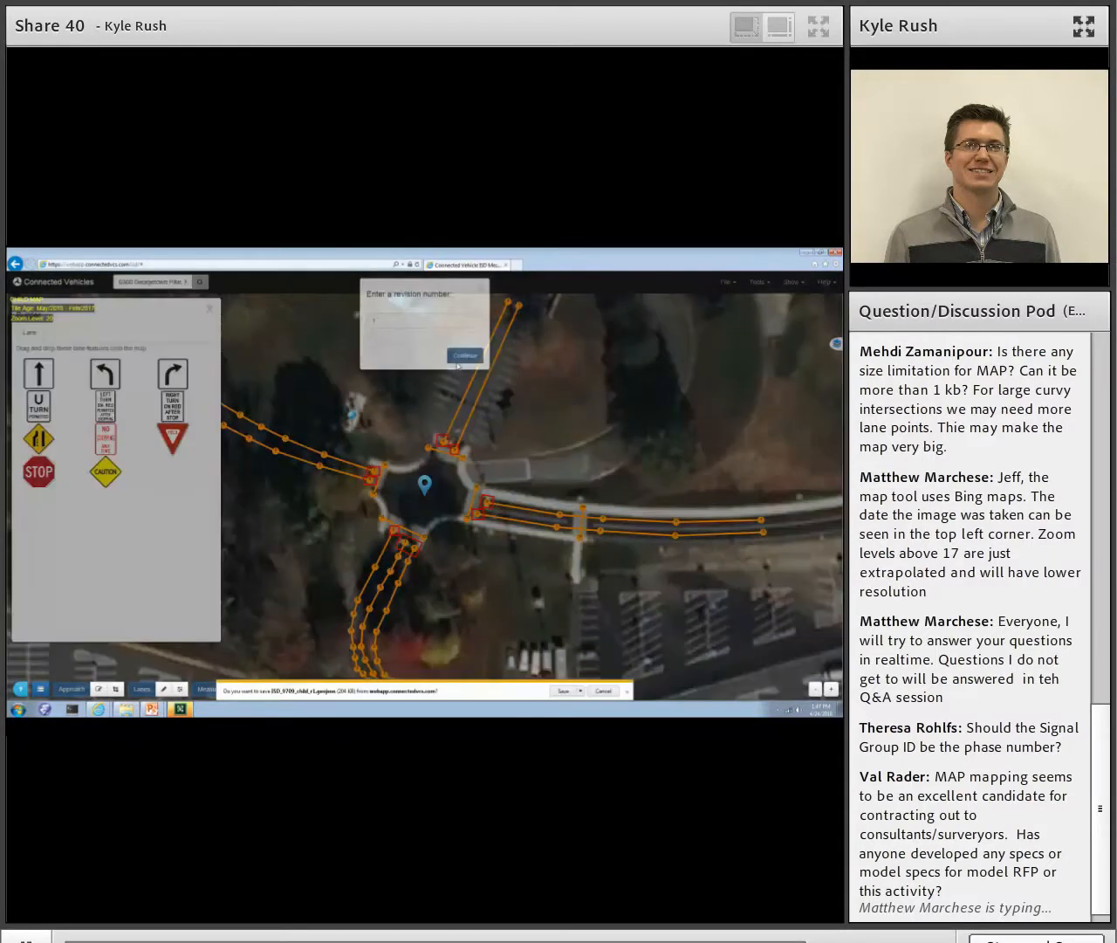
click(563, 690)
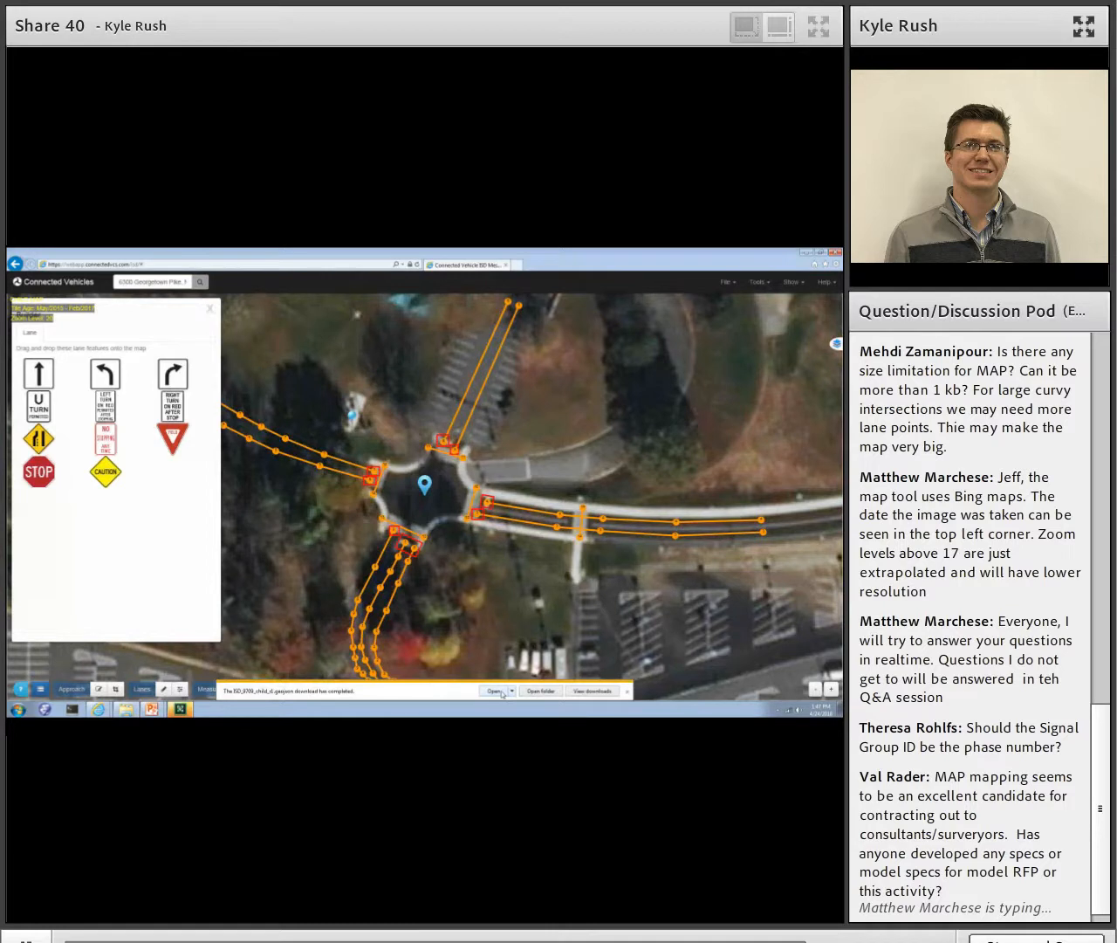
click(627, 690)
drag(622, 601, 677, 561)
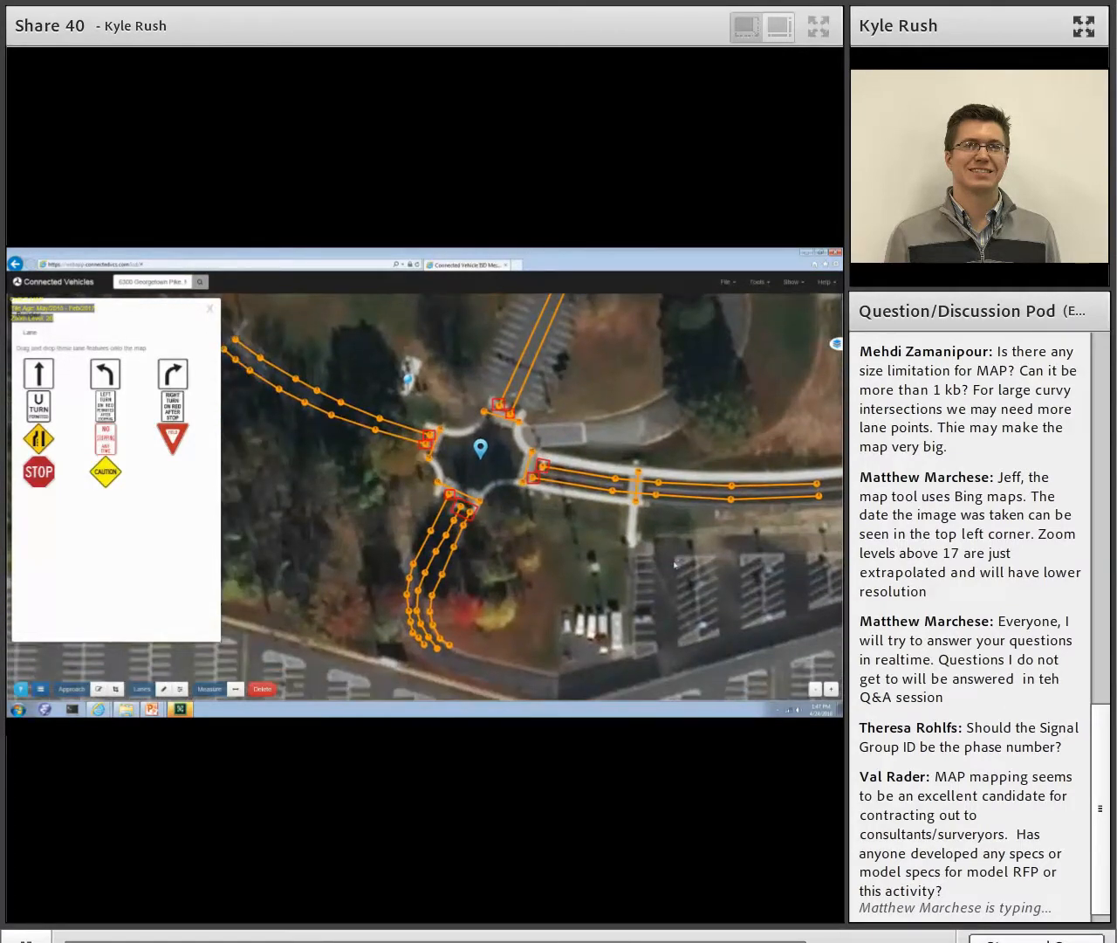